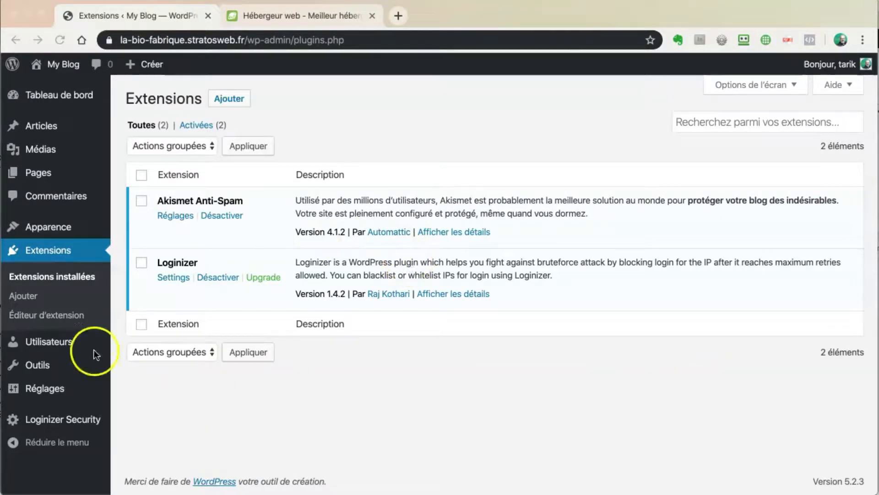
# - Open the Loginizer Security dashboard and bring up its File Permissions table
pyautogui.click(169, 418)
pyautogui.moveTo(25, 420)
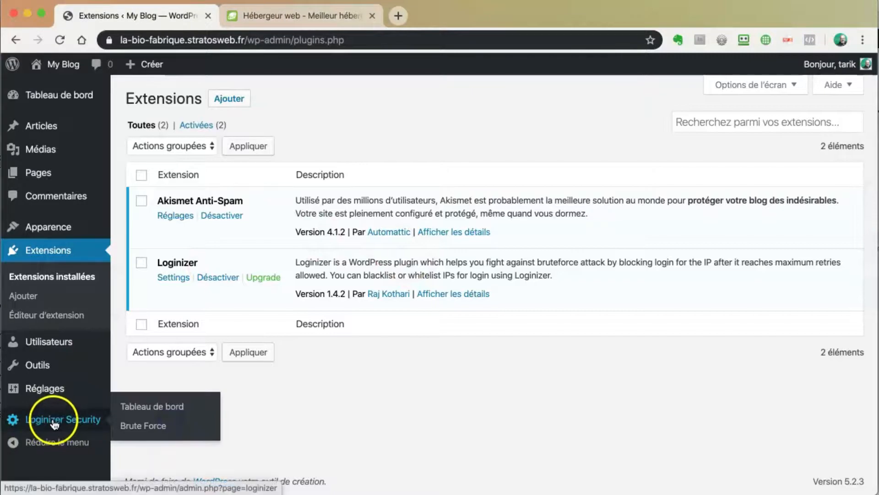
pyautogui.click(145, 407)
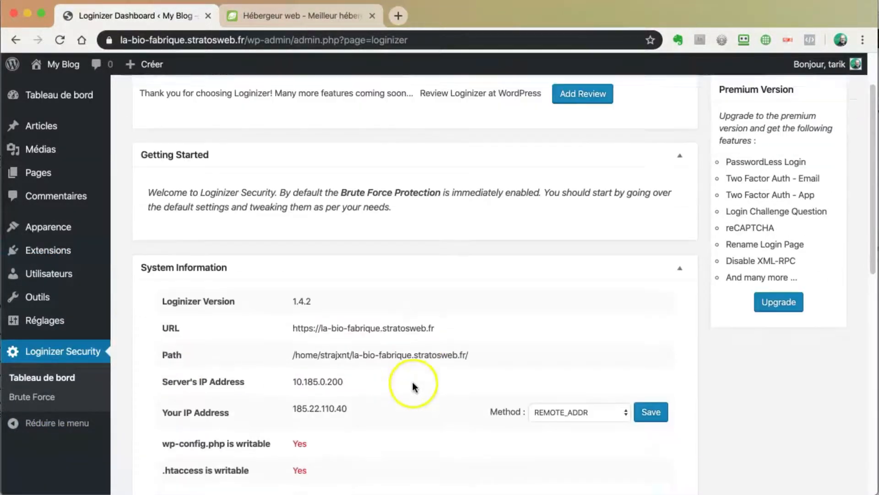
pyautogui.scroll(-6, 403, 381)
pyautogui.scroll(-3, 417, 385)
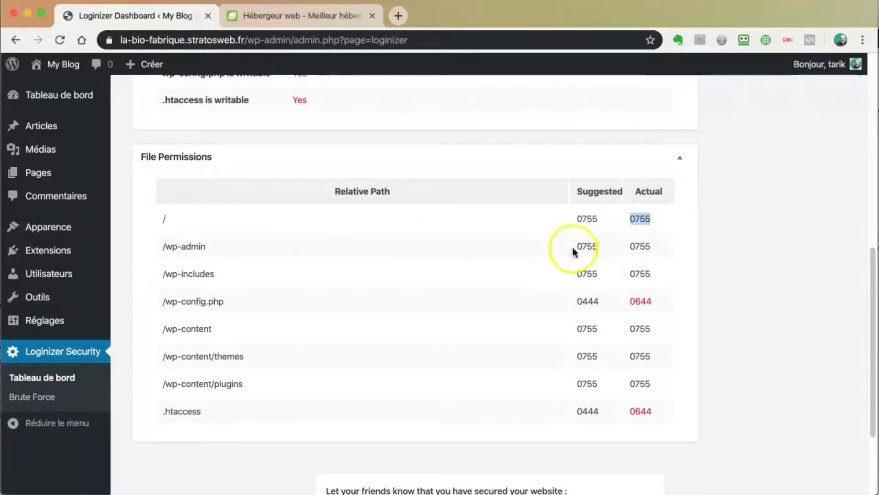
# - Compare suggested and actual permissions in the File Permissions table, especially for wp-config.php and .htaccess
pyautogui.doubleClick(587, 219)
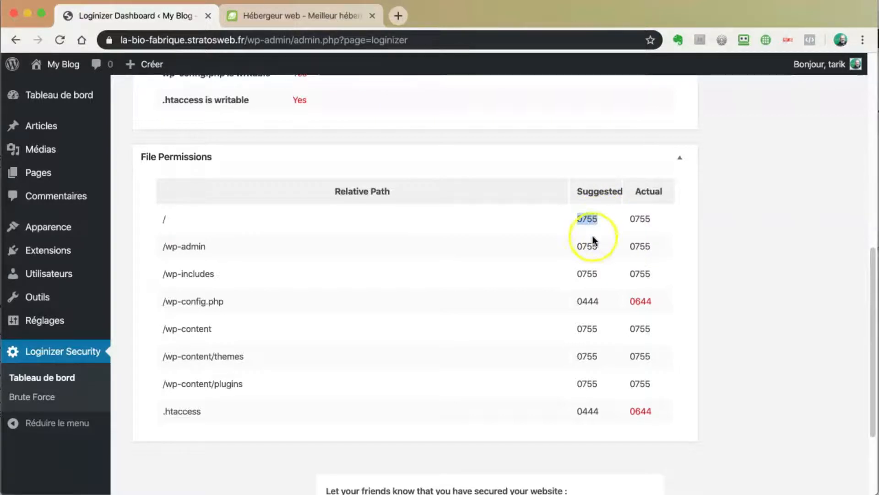
pyautogui.doubleClick(643, 273)
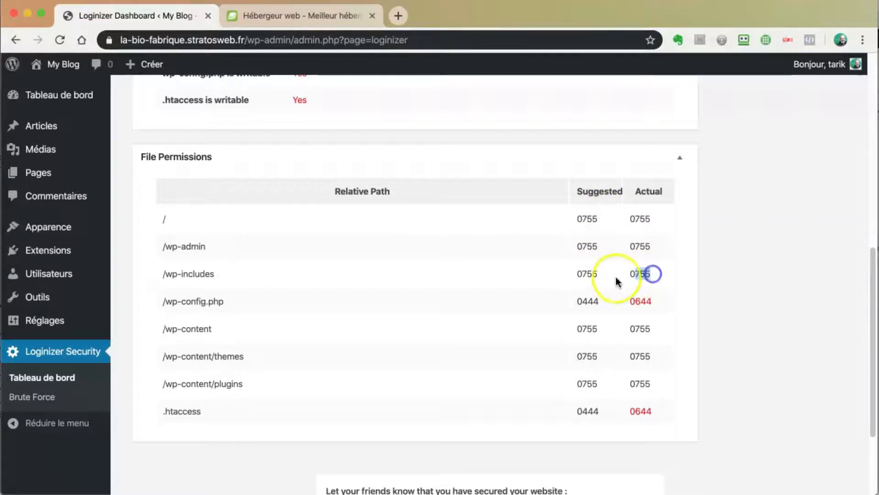
pyautogui.moveTo(653, 274); pyautogui.dragTo(634, 274)
pyautogui.moveTo(581, 273); pyautogui.dragTo(603, 274)
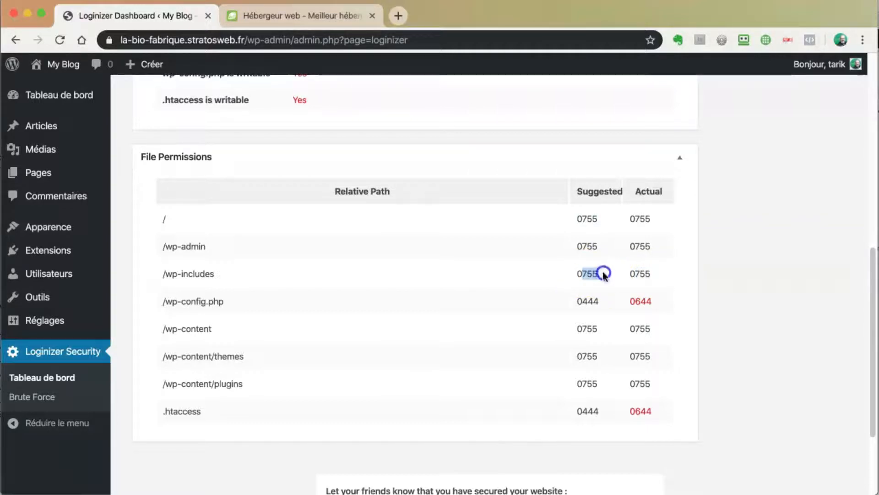
pyautogui.click(631, 301)
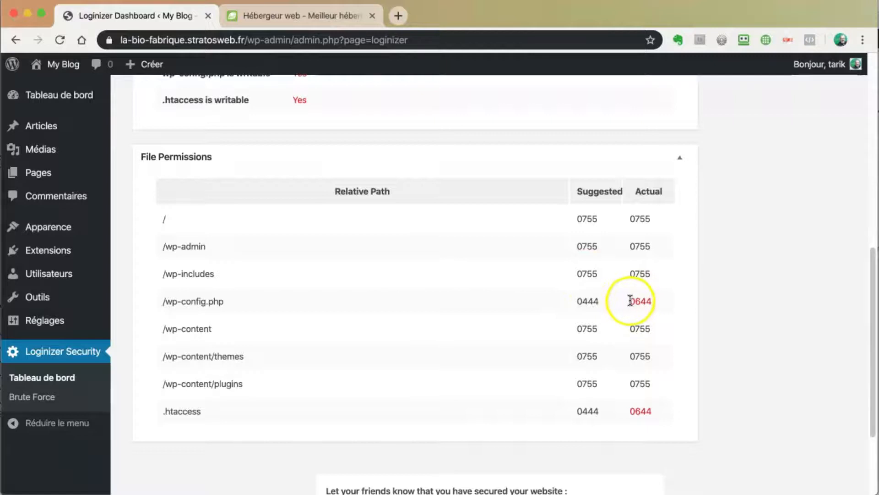
pyautogui.moveTo(630, 300)
pyautogui.mouseDown()
pyautogui.moveTo(649, 301)
pyautogui.moveTo(578, 301)
pyautogui.moveTo(647, 302)
pyautogui.mouseUp()
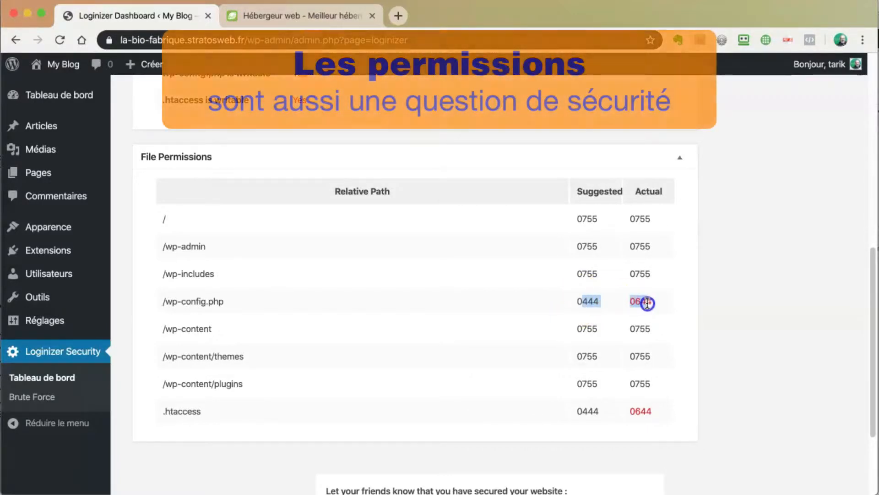
pyautogui.moveTo(578, 411); pyautogui.dragTo(661, 411)
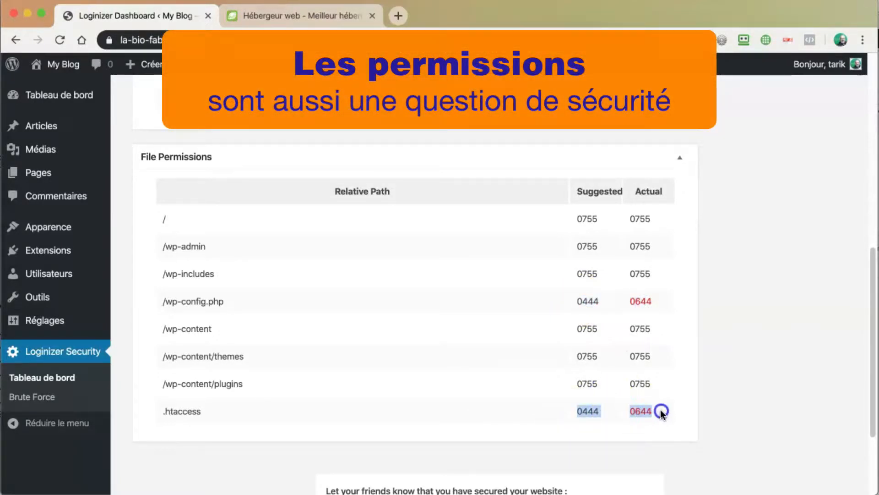
pyautogui.click(162, 302)
pyautogui.moveTo(162, 302); pyautogui.dragTo(224, 301)
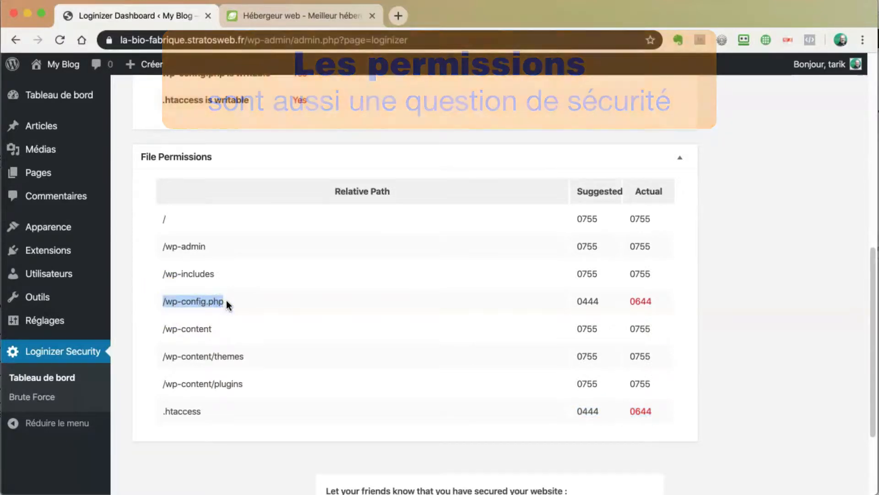
pyautogui.moveTo(210, 419); pyautogui.dragTo(164, 411)
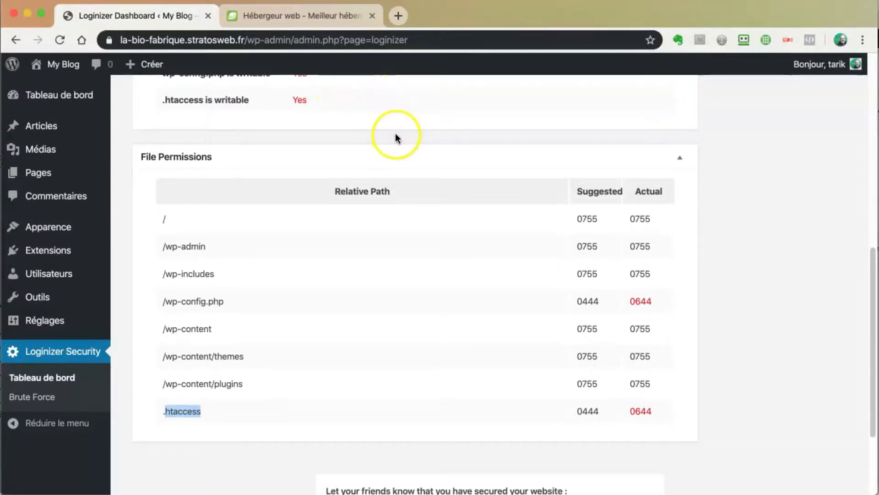
# - Switch to the PlanetHoster site, view The World unlimited web hosting offer and accept the cookie notice
pyautogui.click(288, 17)
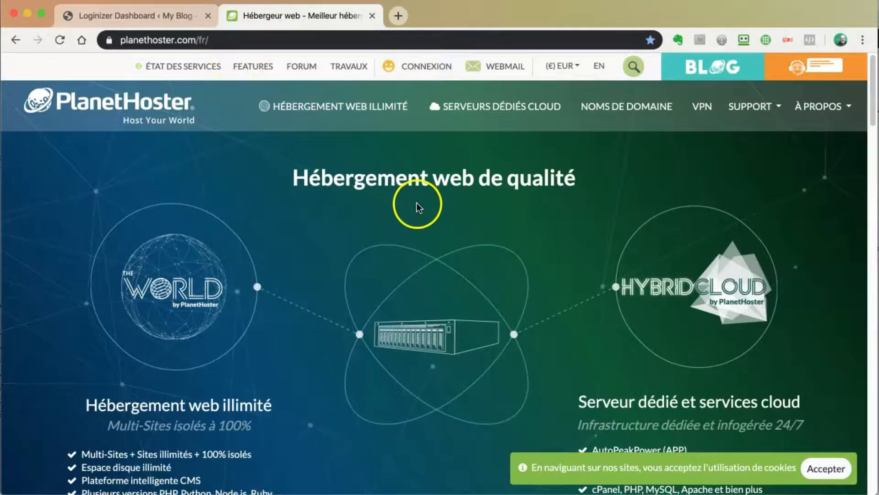
pyautogui.scroll(-3, 384, 234)
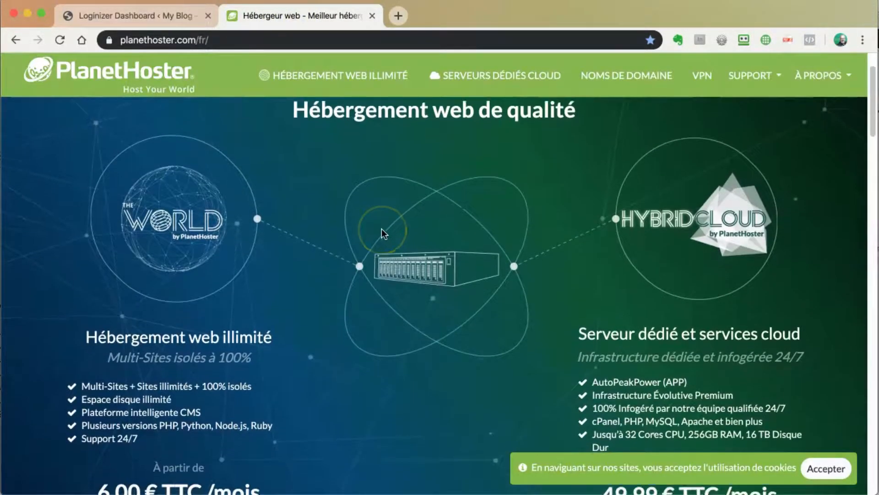
pyautogui.scroll(-5, 384, 234)
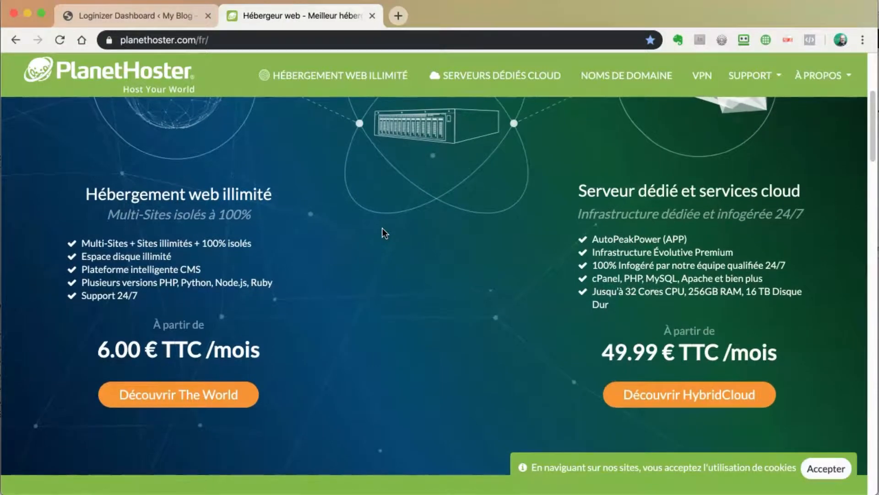
pyautogui.scroll(-1, 384, 234)
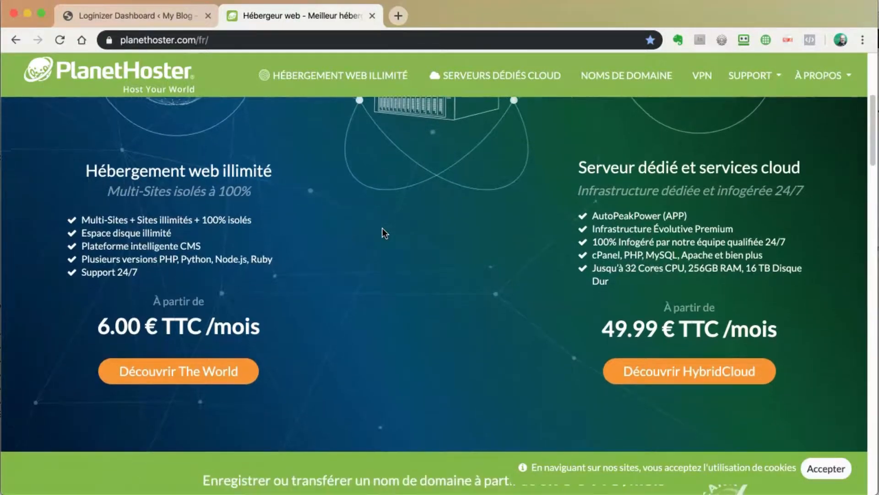
pyautogui.click(193, 373)
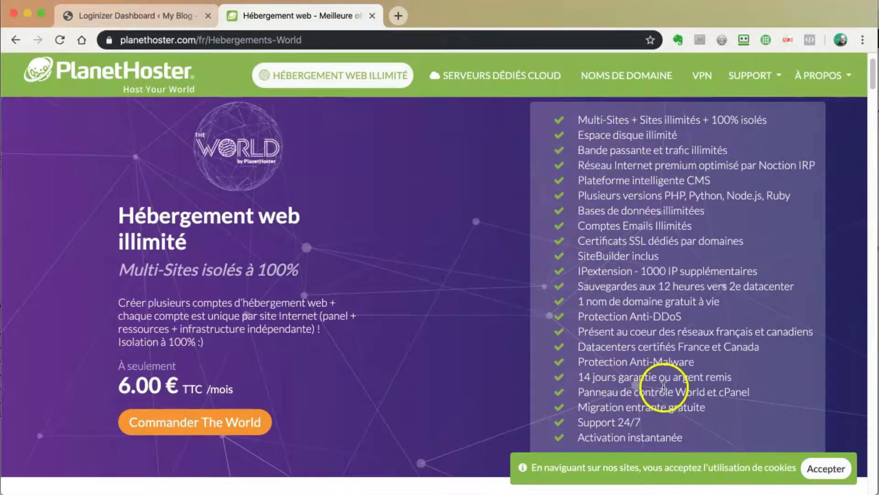
pyautogui.click(824, 472)
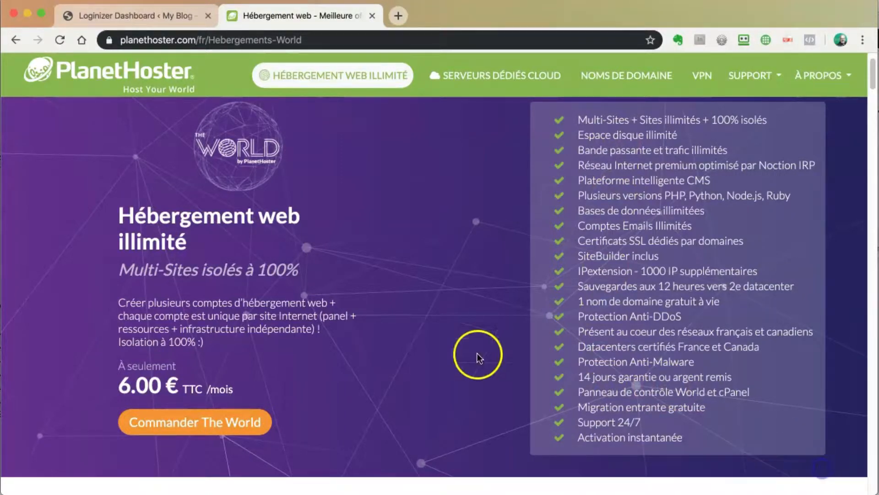
# - Open the PlanetHoster client area through the site's login link
pyautogui.scroll(2, 480, 307)
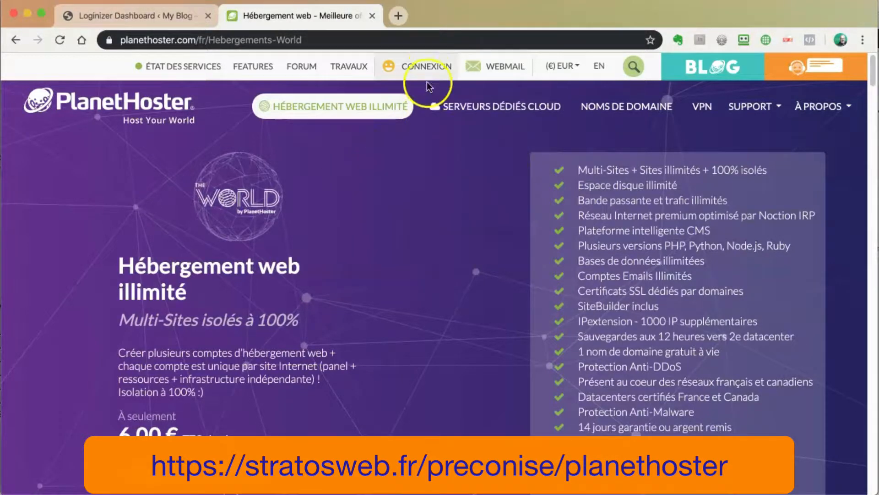
pyautogui.click(426, 67)
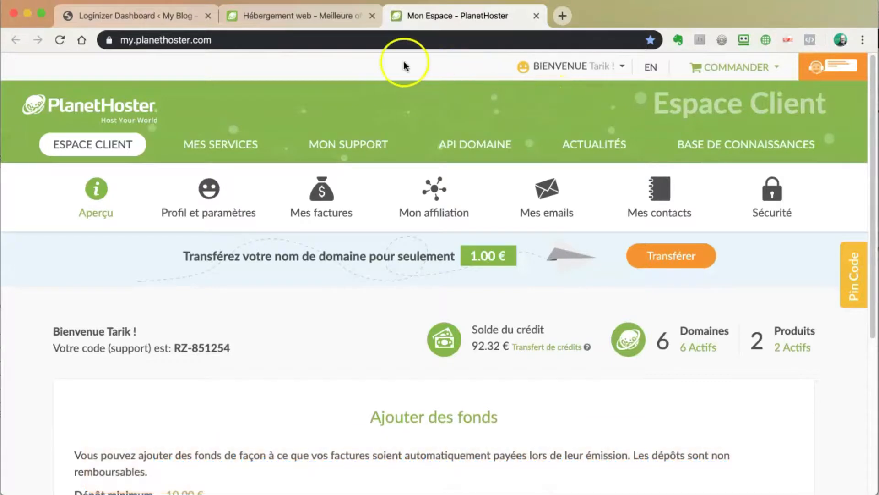
pyautogui.click(316, 15)
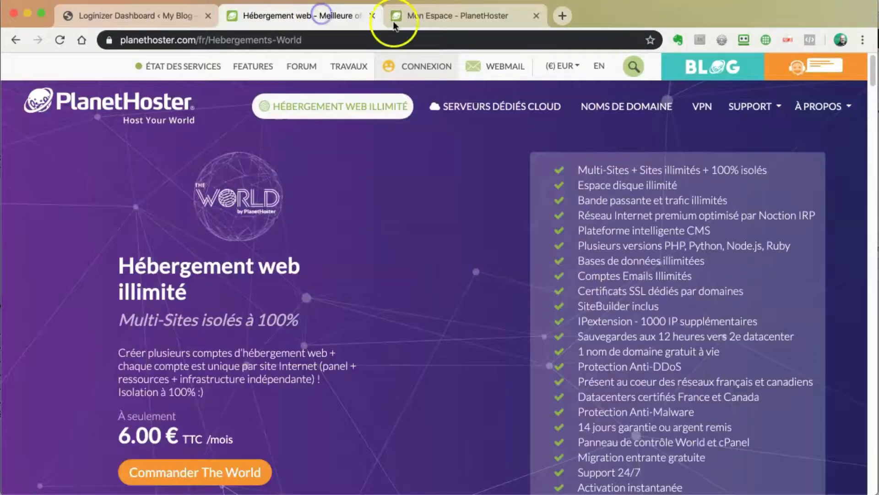
pyautogui.click(429, 13)
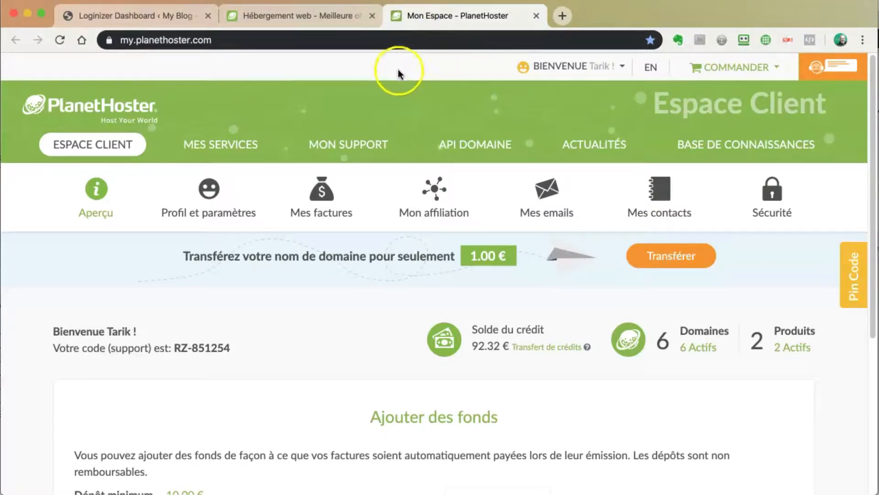
# - Show the portfolio of The World hosting accounts among the client area's services
pyautogui.click(224, 145)
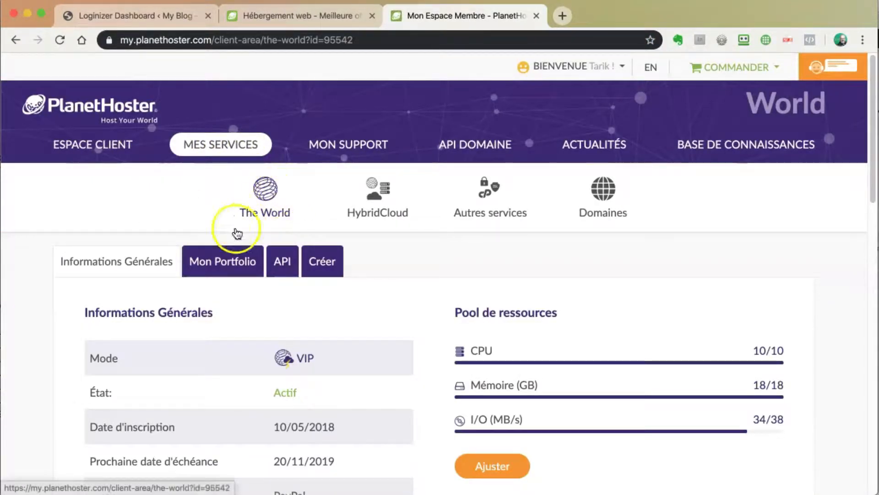
pyautogui.click(227, 260)
pyautogui.click(287, 261)
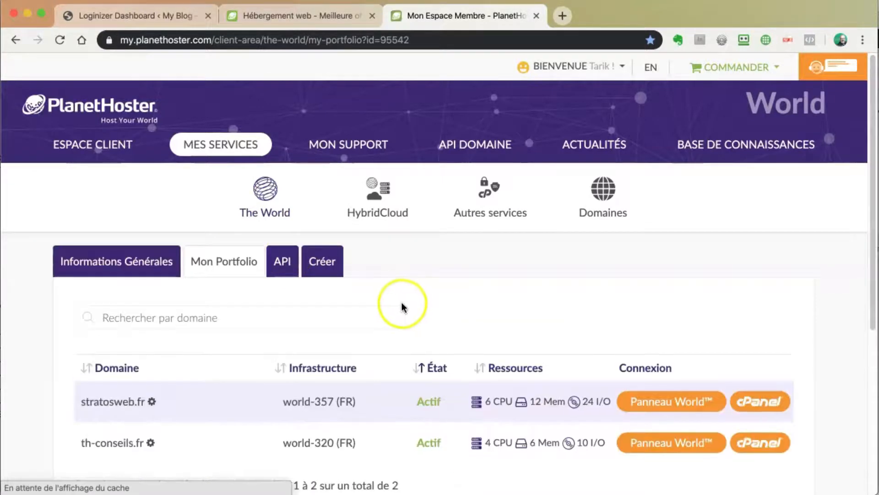
pyautogui.scroll(-3, 412, 304)
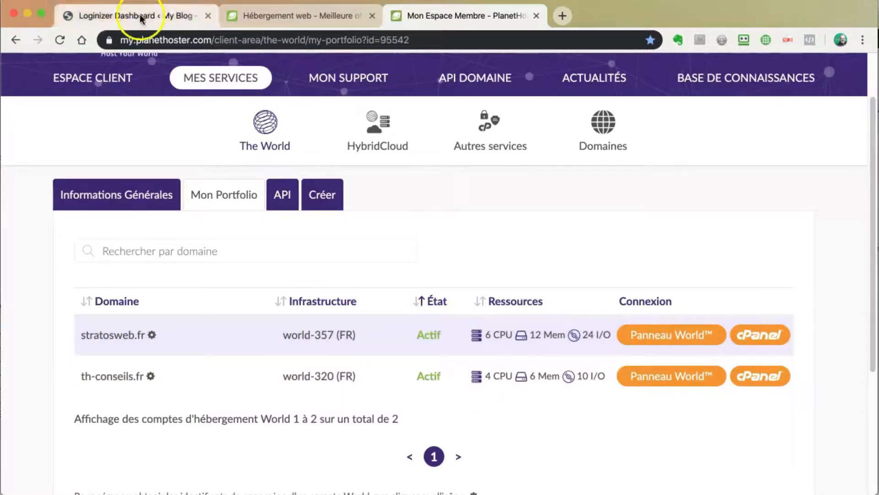
# - Check the WordPress site's address on the Loginizer page, highlighting the la-bio-fabrique subdomain and the stratosweb domain
pyautogui.click(119, 16)
pyautogui.click(248, 40)
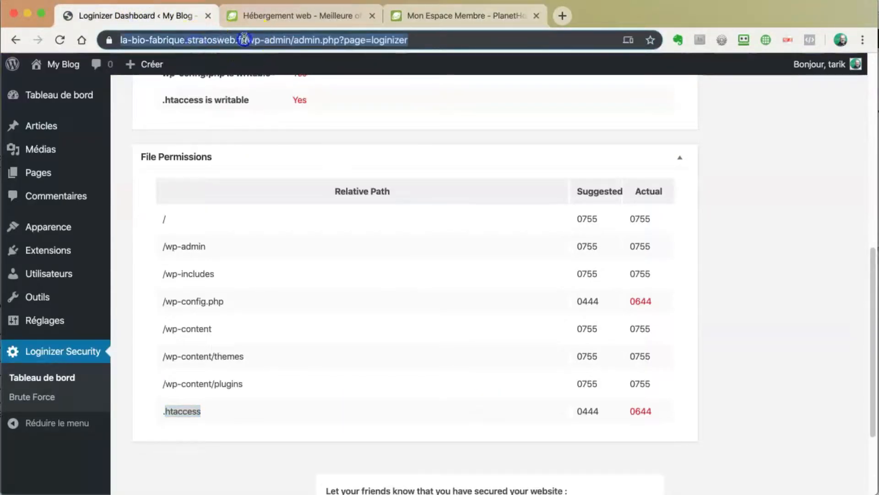
pyautogui.click(247, 41)
pyautogui.moveTo(217, 41); pyautogui.dragTo(152, 40)
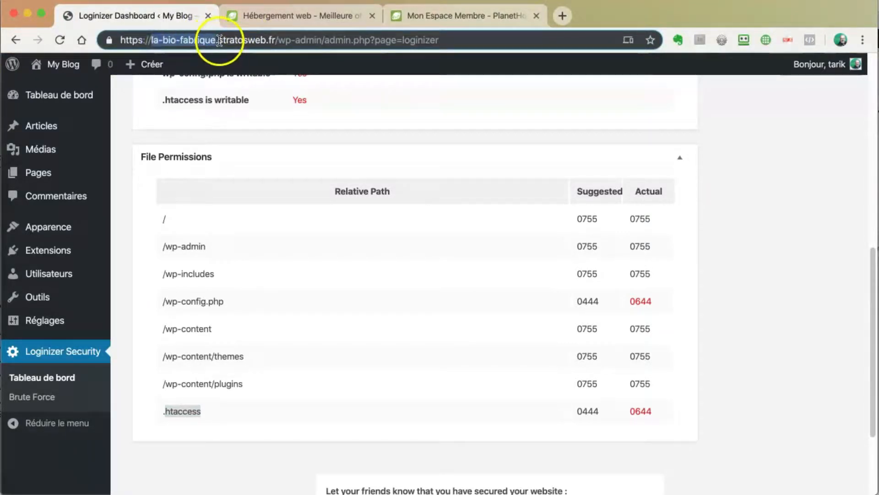
pyautogui.moveTo(219, 40); pyautogui.dragTo(255, 41)
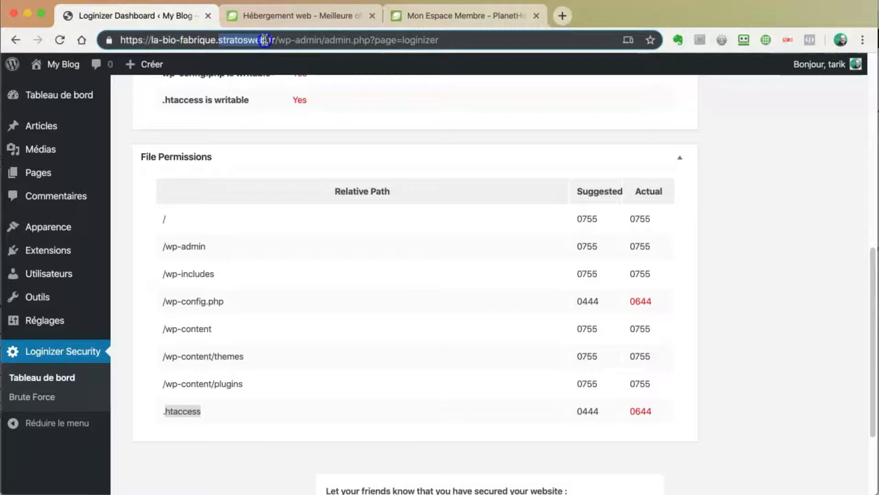
# - Open cPanel for the stratosweb.fr hosting account and launch its file manager
pyautogui.click(437, 15)
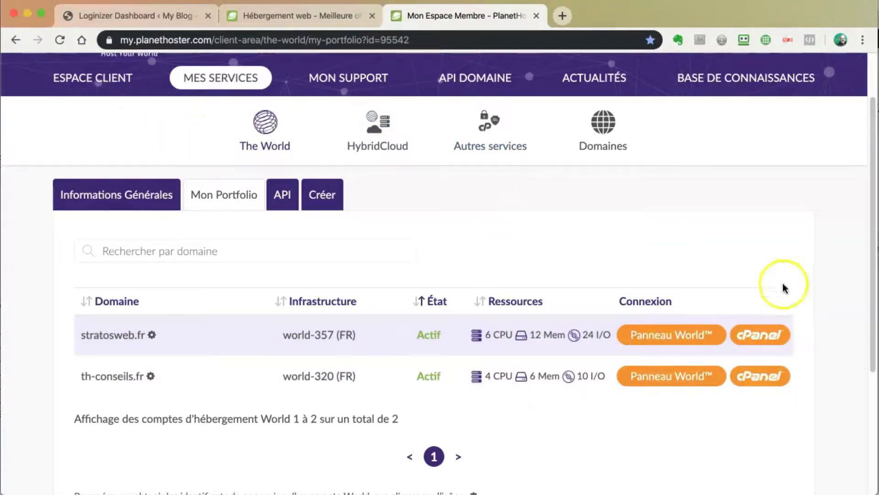
pyautogui.click(769, 338)
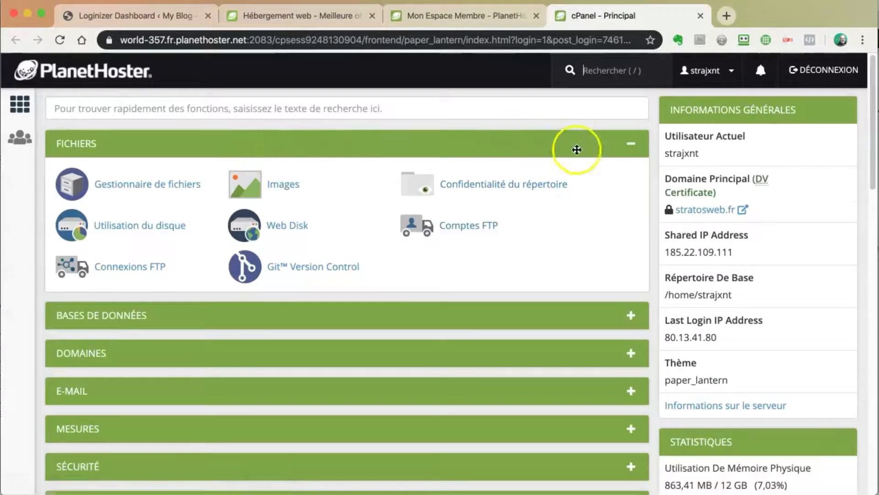
pyautogui.click(631, 143)
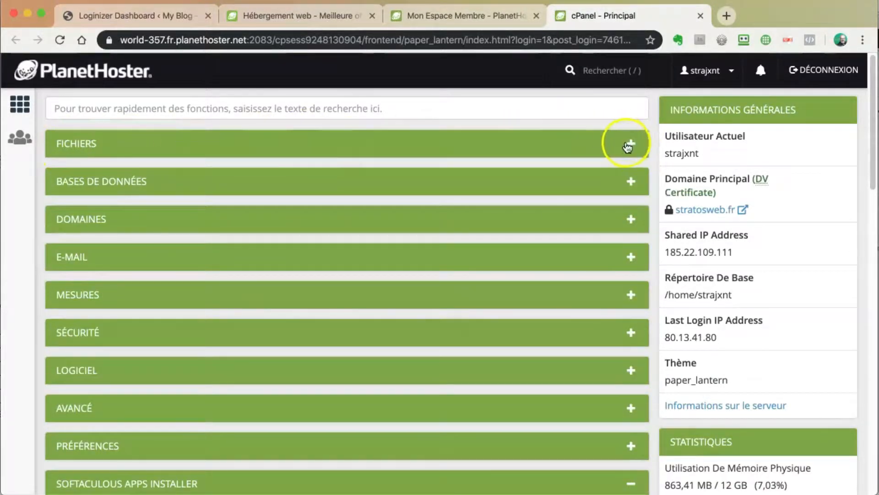
pyautogui.click(631, 143)
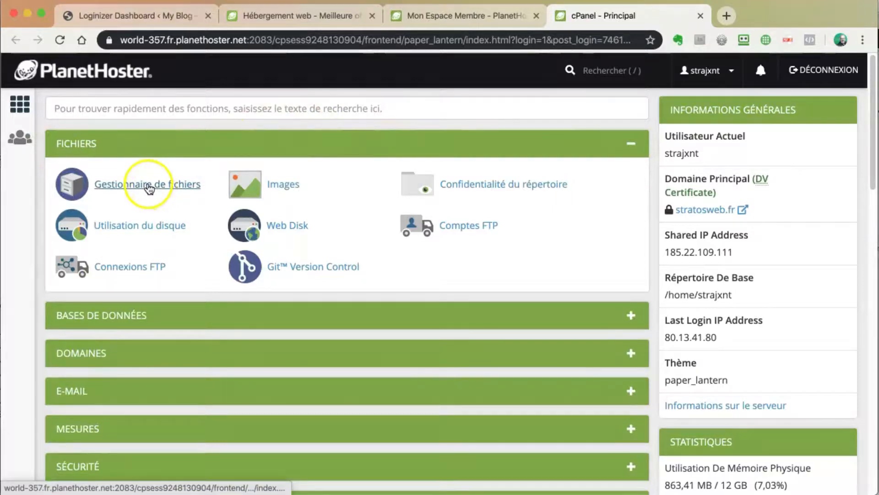
pyautogui.click(147, 185)
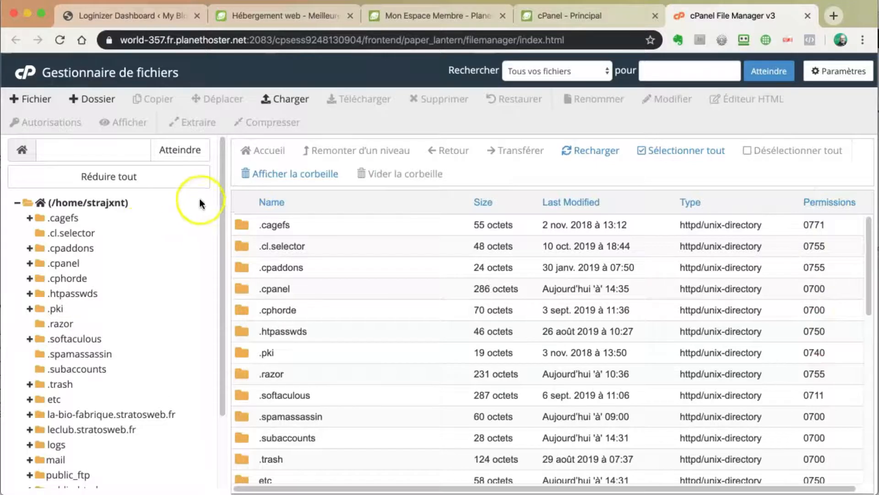
# - Place the file manager tab beside the Loginizer dashboard tab, then highlight /wp-config.php in the dashboard's File Permissions table
pyautogui.moveTo(717, 14); pyautogui.dragTo(284, 15)
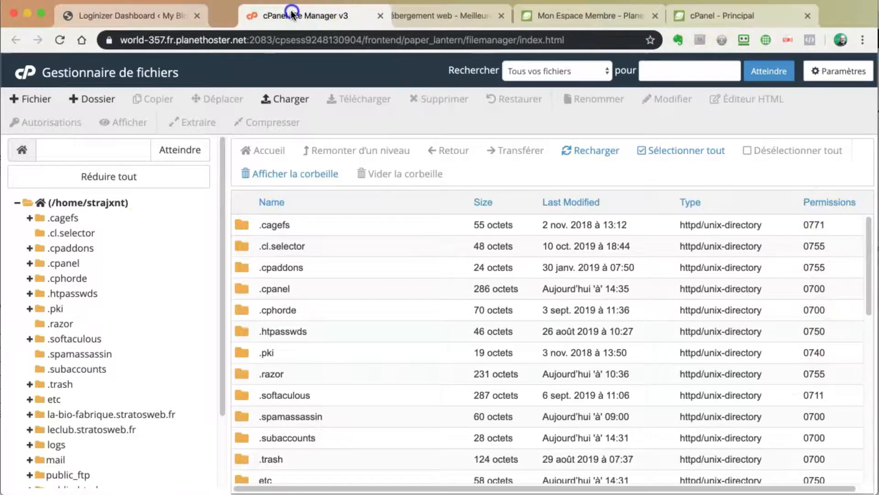
pyautogui.click(143, 16)
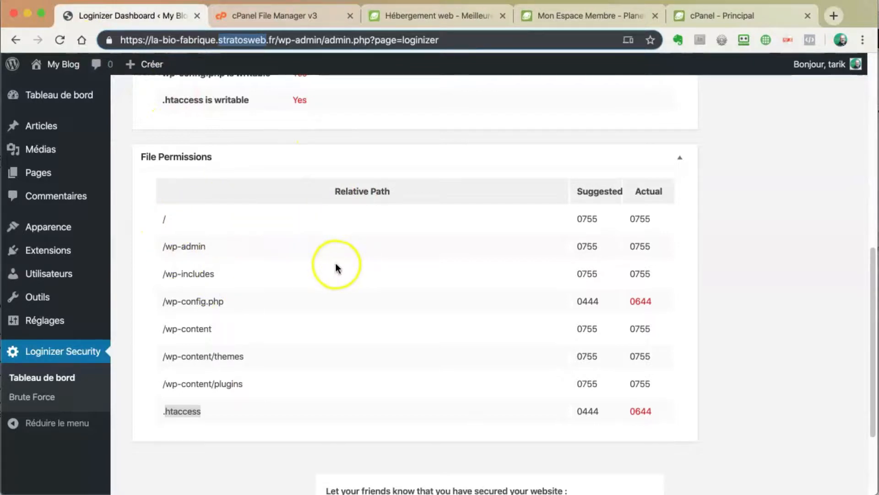
pyautogui.click(225, 304)
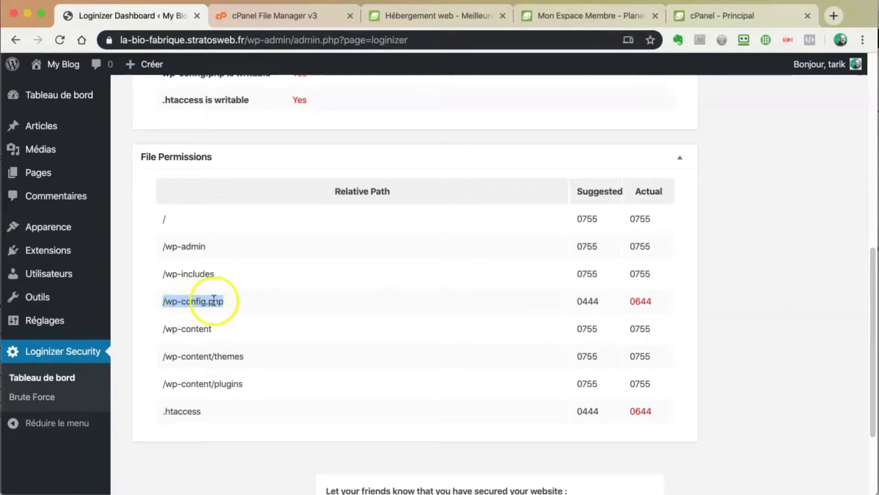
# - In the cPanel file manager, open the la-bio-fabrique.stratosweb.fr folder and select its wp-config.php file
pyautogui.click(294, 16)
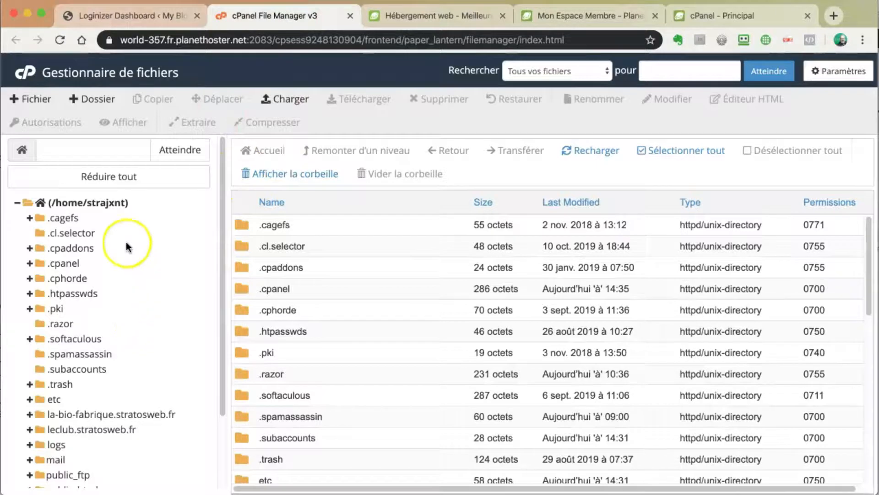
pyautogui.scroll(-2, 143, 362)
pyautogui.scroll(-2, 144, 365)
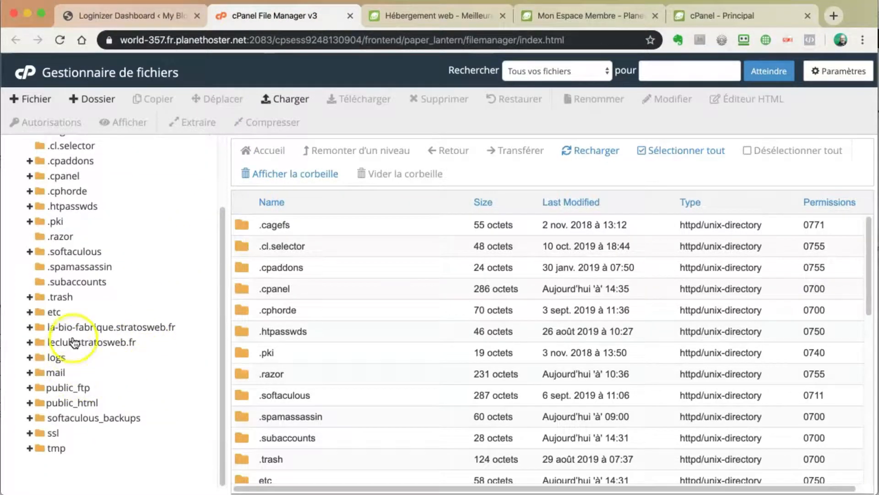
pyautogui.click(88, 328)
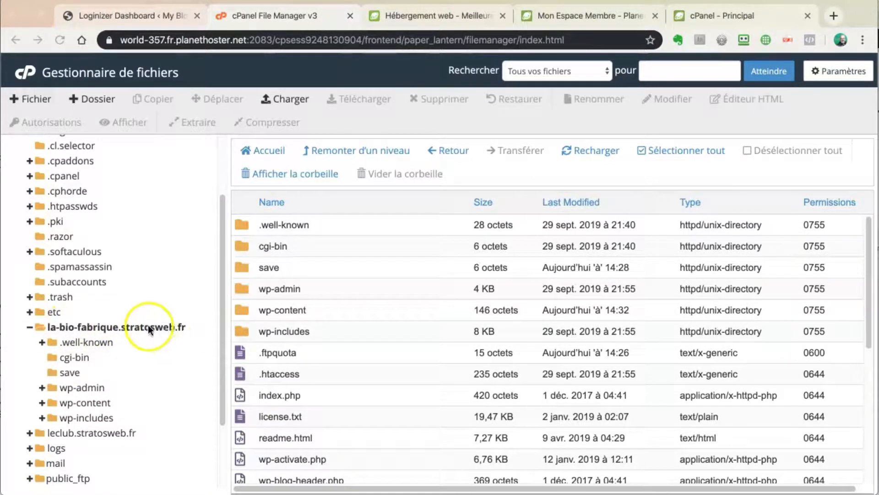
pyautogui.scroll(-5, 323, 348)
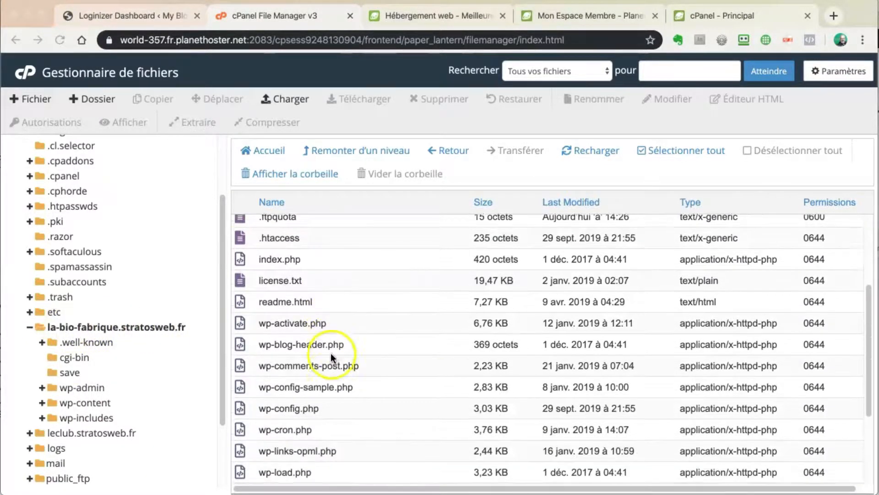
pyautogui.scroll(-3, 326, 354)
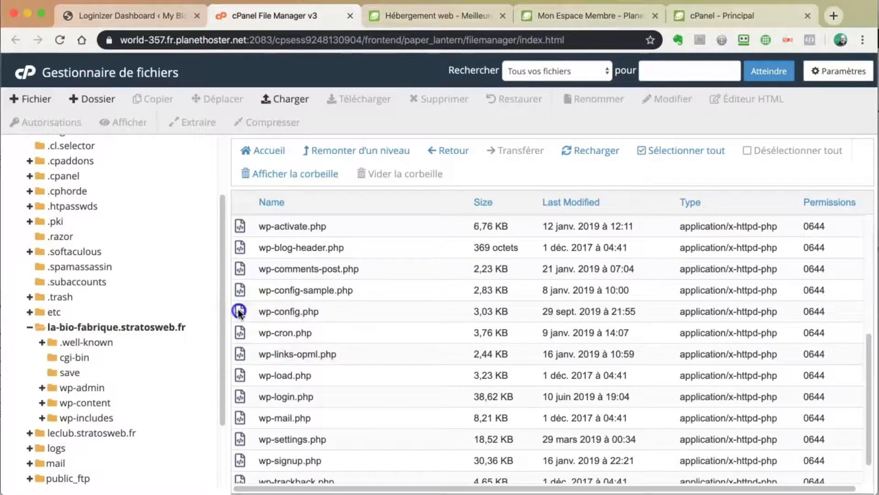
pyautogui.click(243, 312)
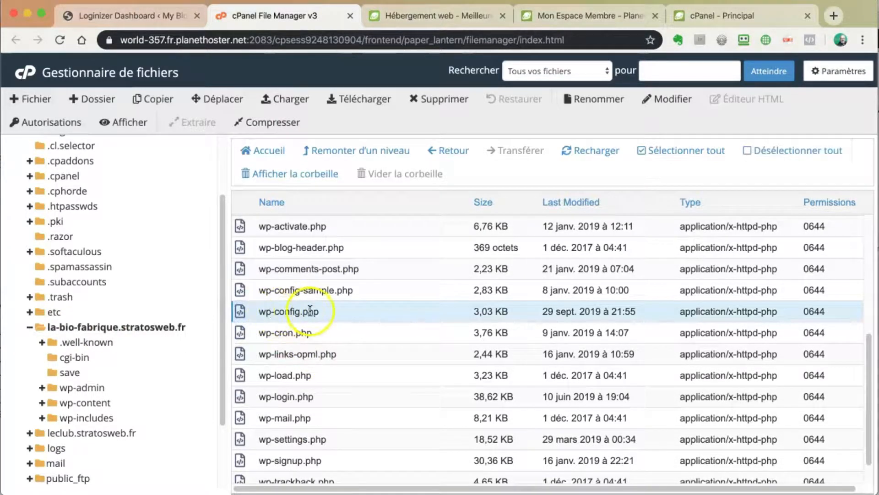
# - In wp-config.php's permission settings, remove the user's write permission to match the 0444 suggested by Loginizer
pyautogui.click(153, 15)
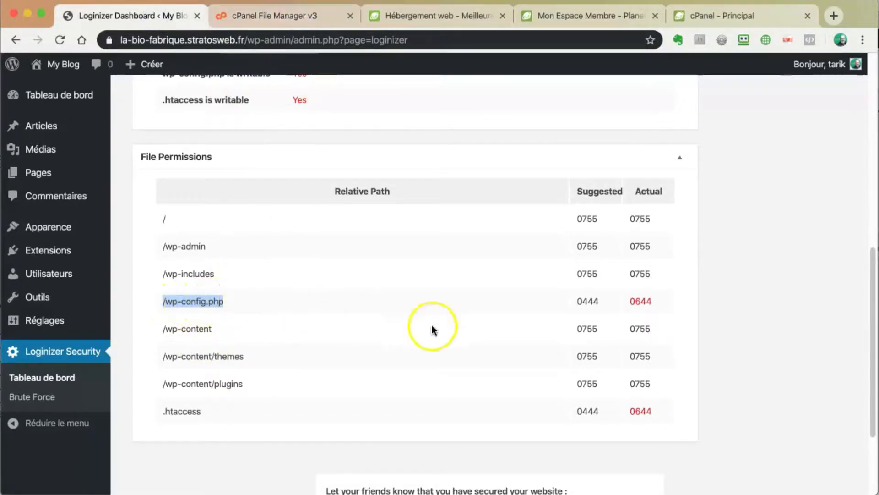
pyautogui.click(266, 20)
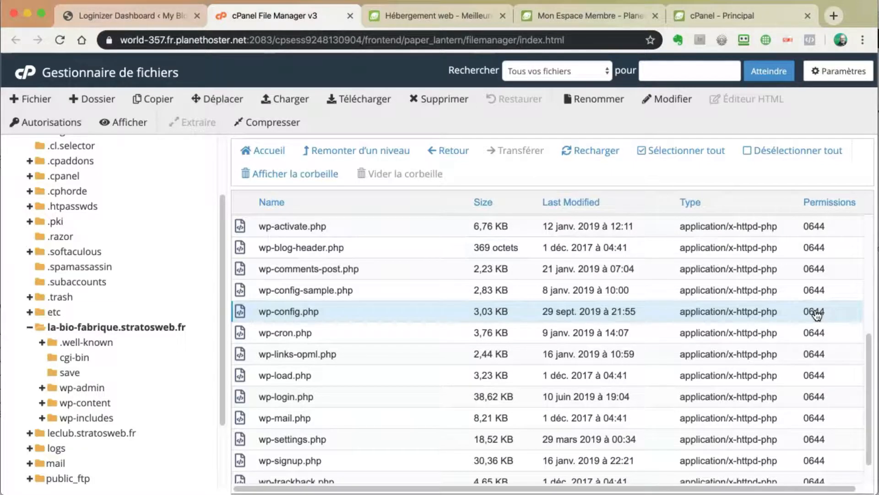
pyautogui.rightClick(238, 313)
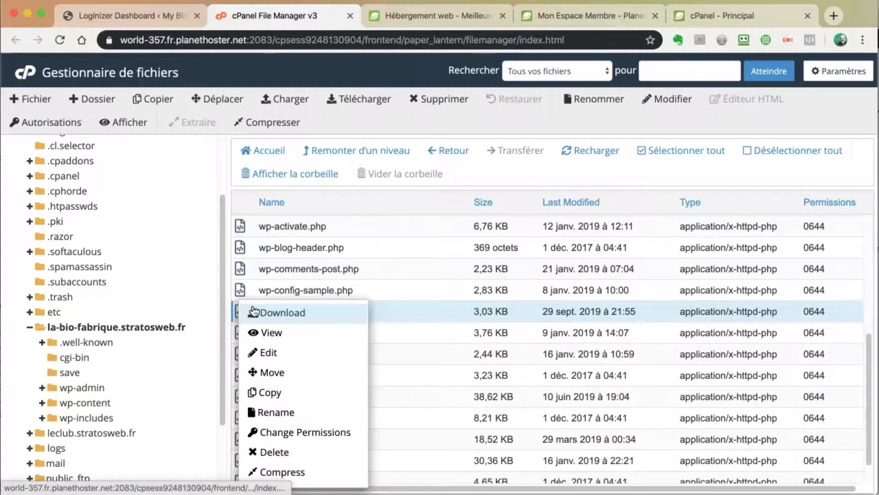
pyautogui.click(313, 432)
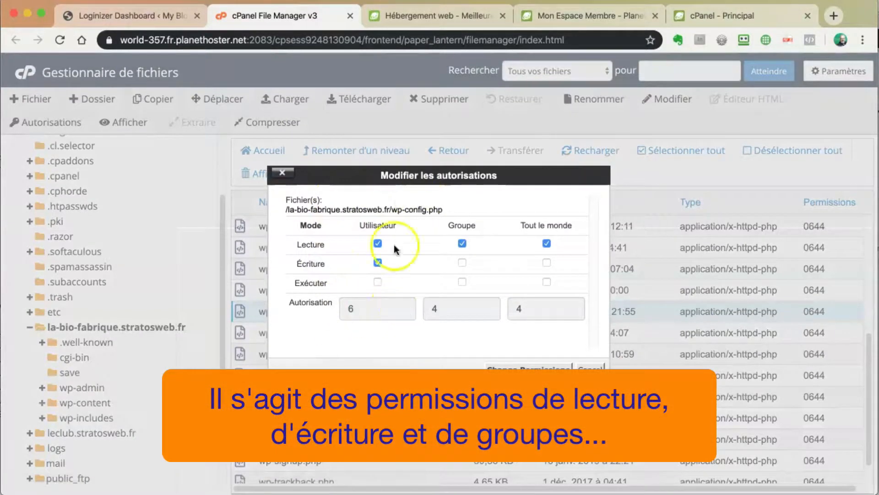
pyautogui.click(158, 17)
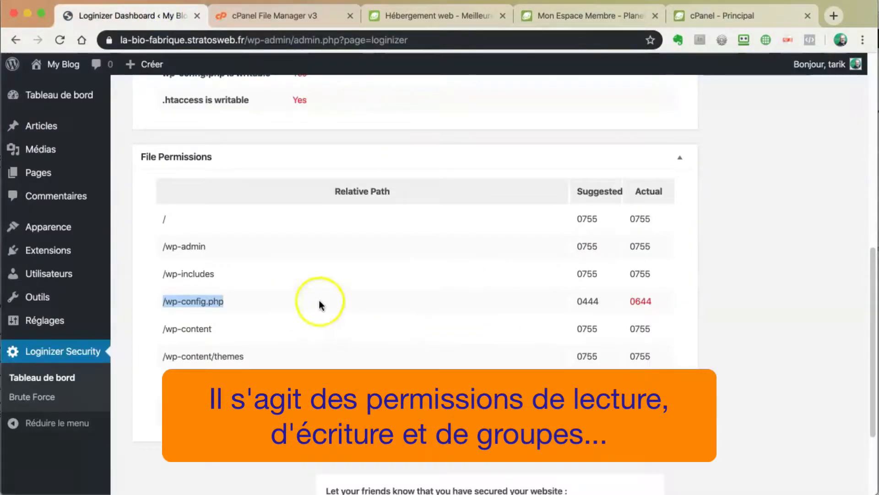
pyautogui.click(266, 18)
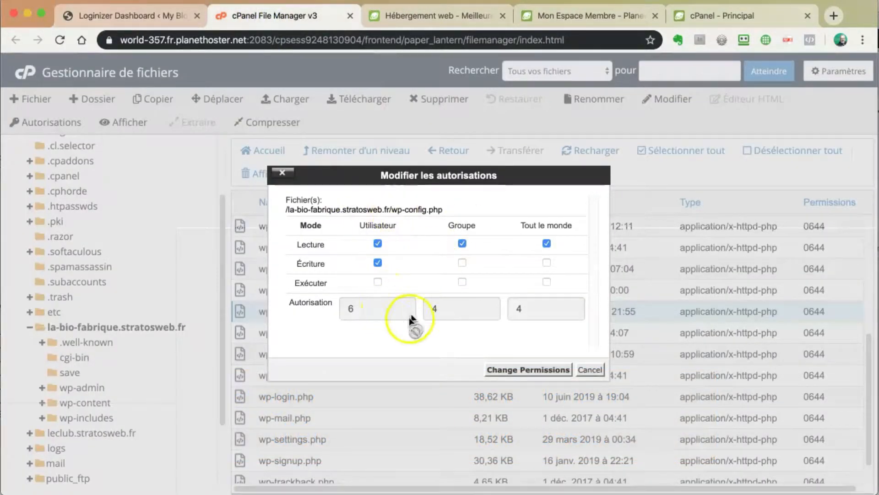
pyautogui.click(352, 308)
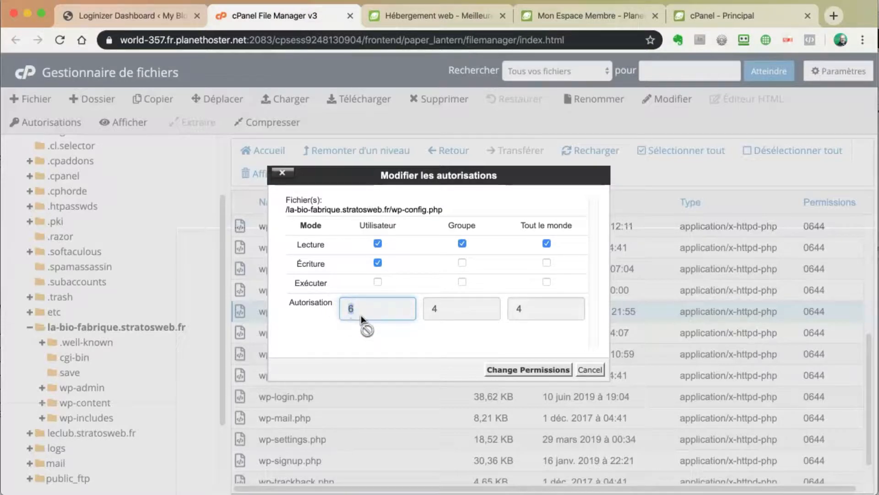
pyautogui.click(378, 263)
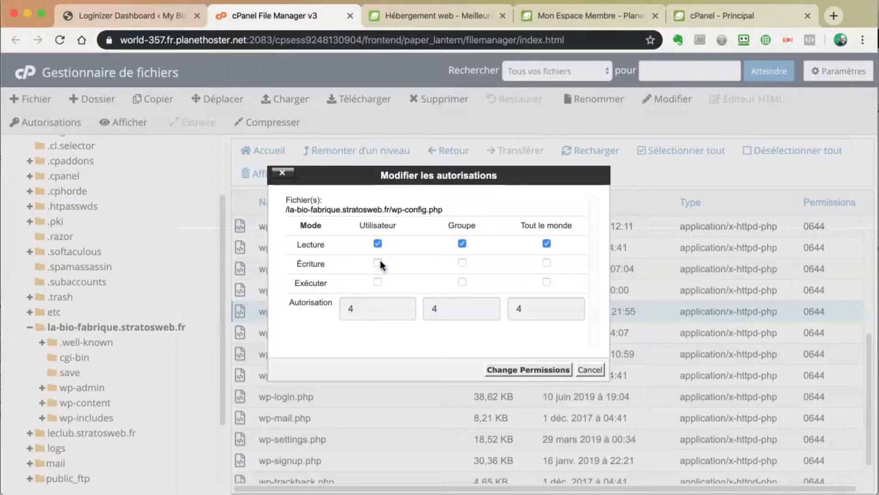
pyautogui.click(378, 282)
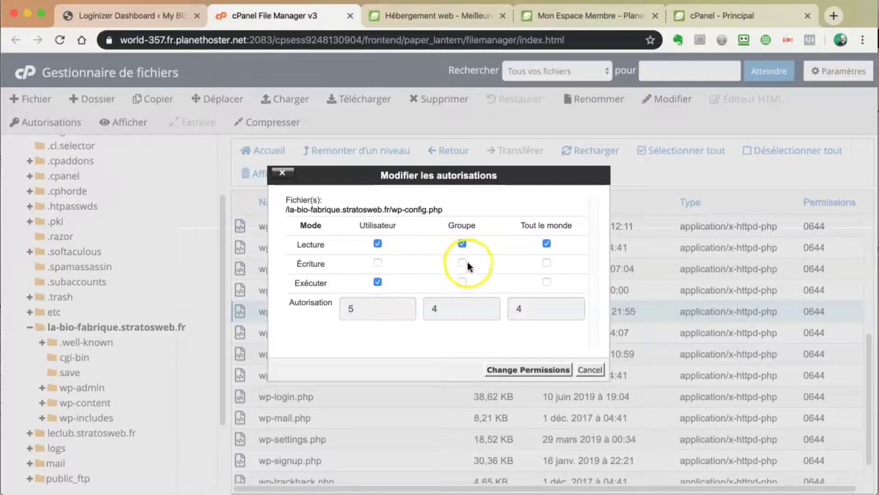
pyautogui.click(462, 281)
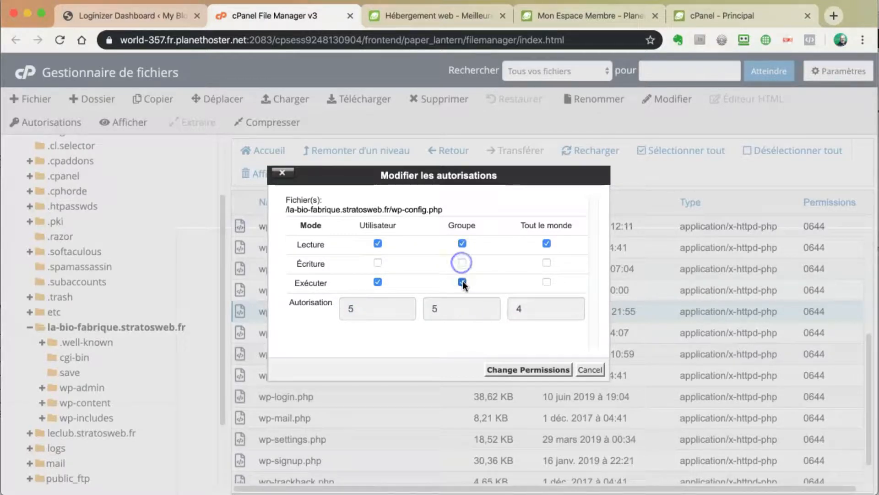
pyautogui.click(463, 282)
pyautogui.click(377, 281)
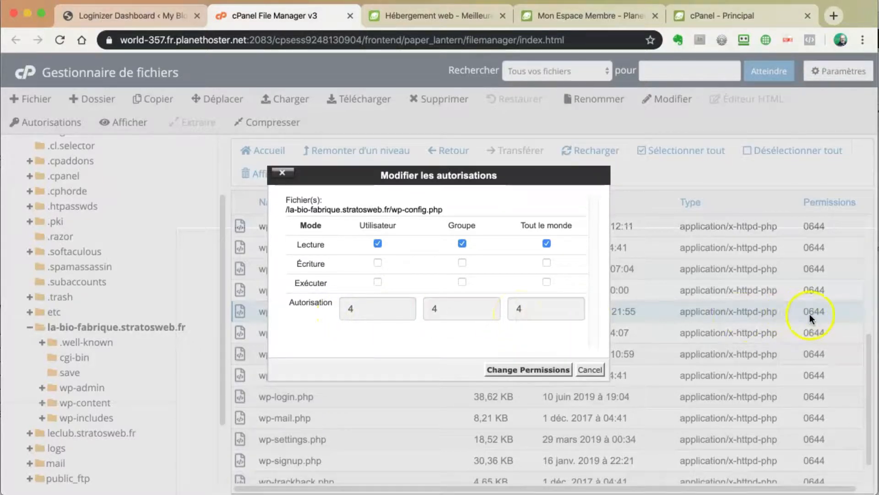
# - Apply the 0444 permissions to wp-config.php, and highlight .htaccess in Loginizer's File Permissions table
pyautogui.click(522, 370)
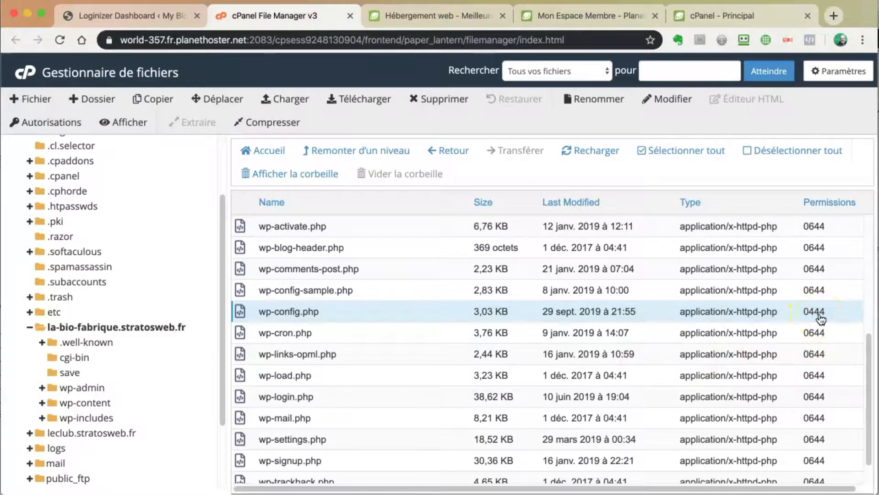
pyautogui.click(150, 13)
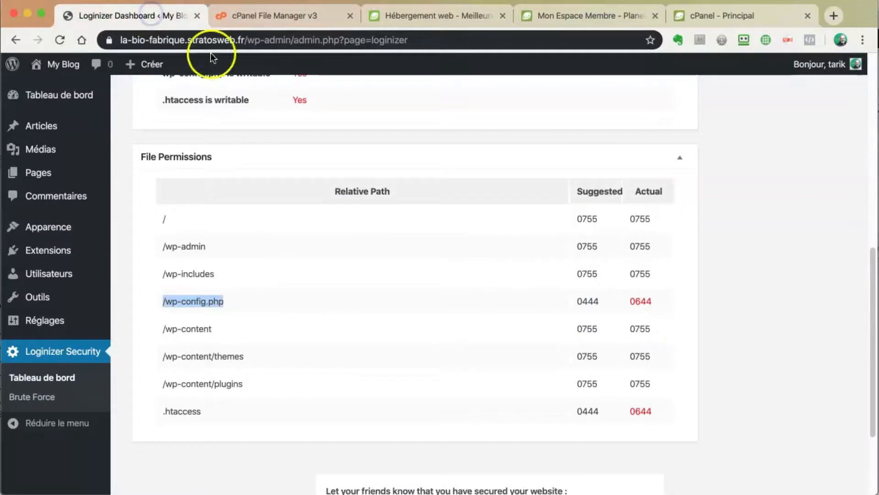
pyautogui.moveTo(166, 412); pyautogui.dragTo(210, 414)
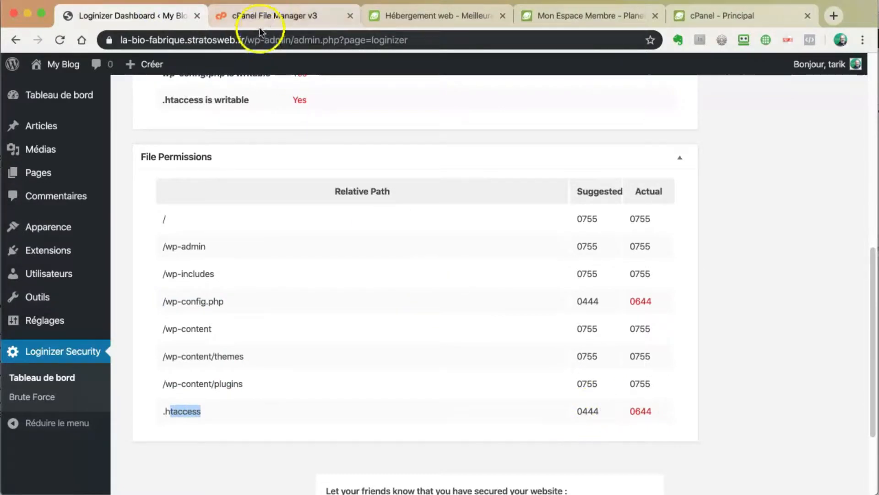
# - Change the permissions of the site's .htaccess file to 0444 in the cPanel file manager by removing the user's write permission
pyautogui.click(274, 15)
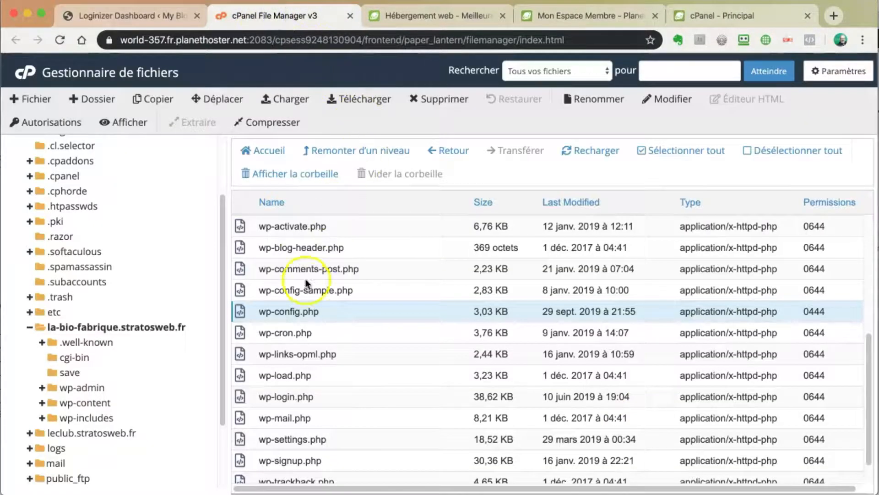
pyautogui.scroll(5, 306, 283)
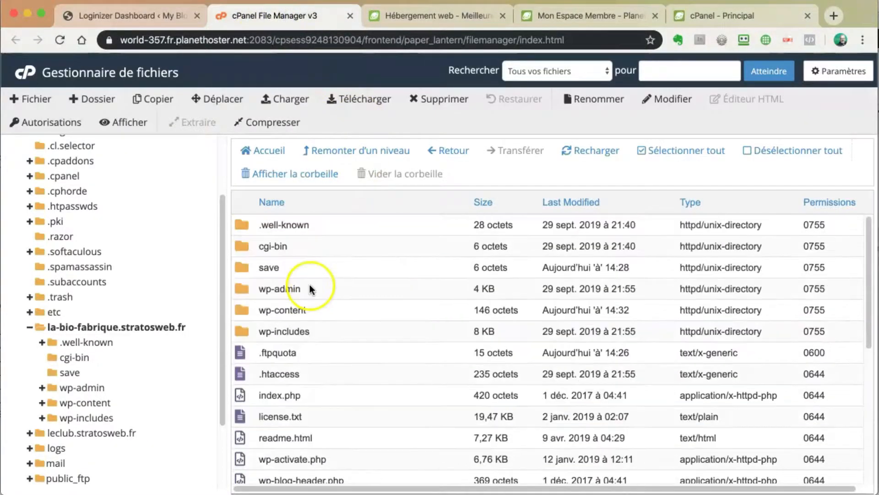
pyautogui.click(241, 374)
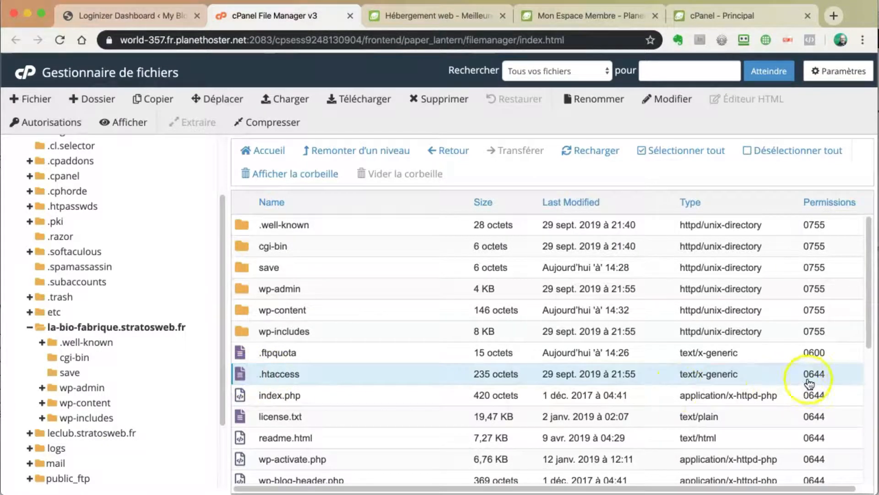
pyautogui.rightClick(240, 370)
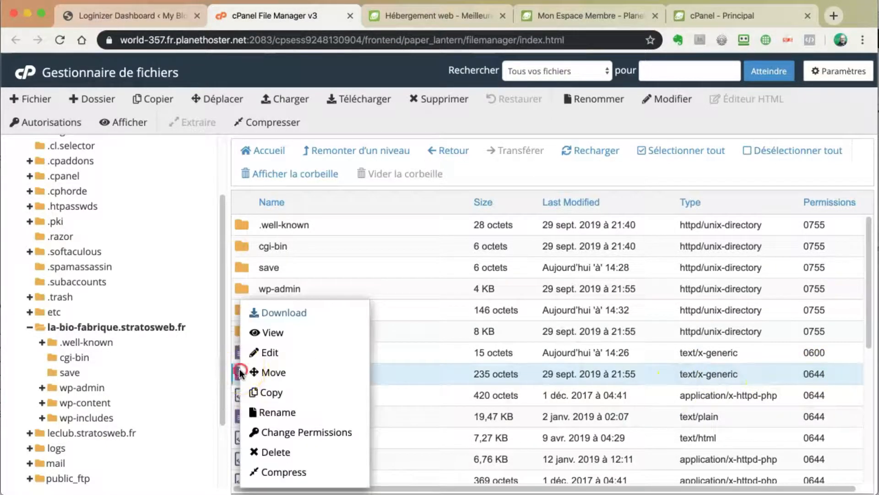
pyautogui.click(299, 431)
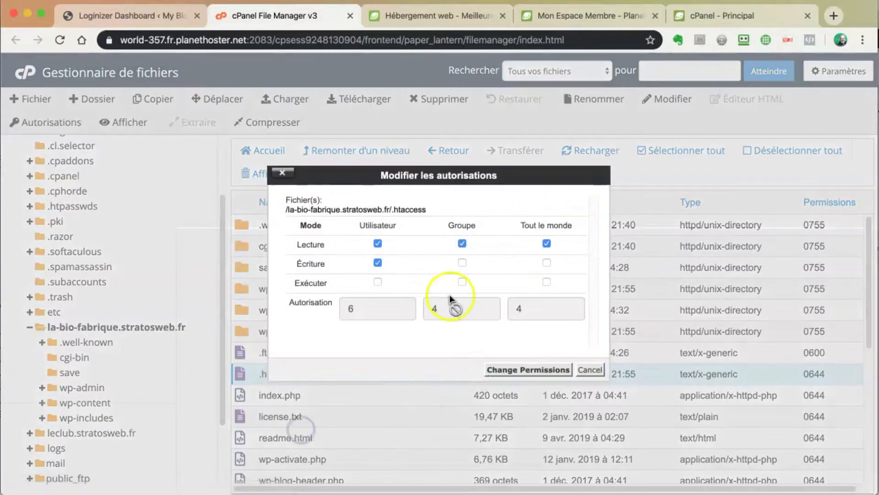
pyautogui.click(378, 263)
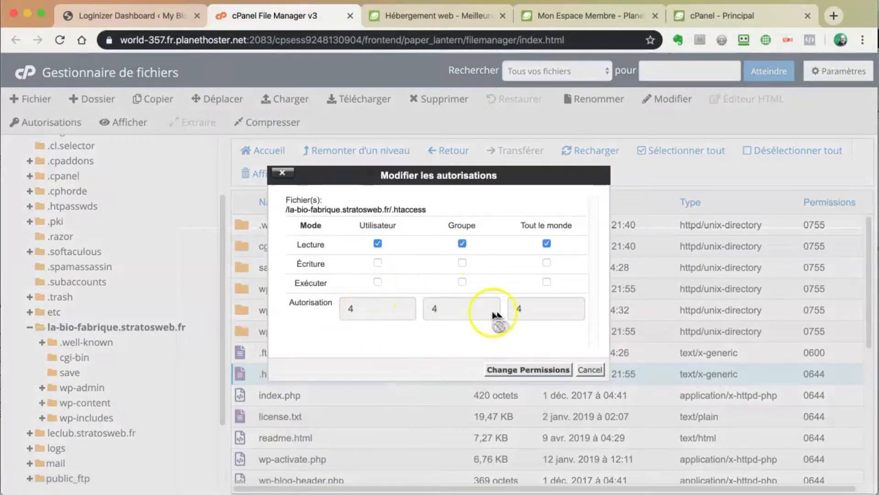
pyautogui.click(533, 370)
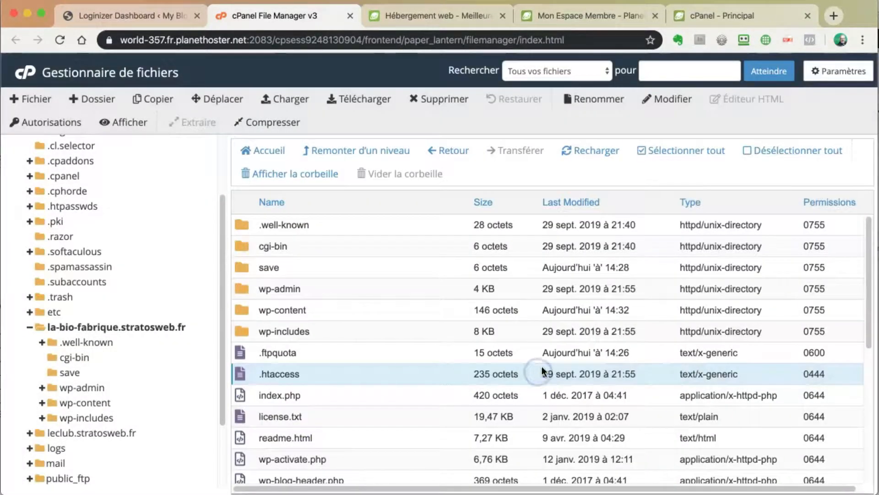
# - Reload the Loginizer dashboard to recheck the file permissions of wp-config.php and .htaccess
pyautogui.click(137, 15)
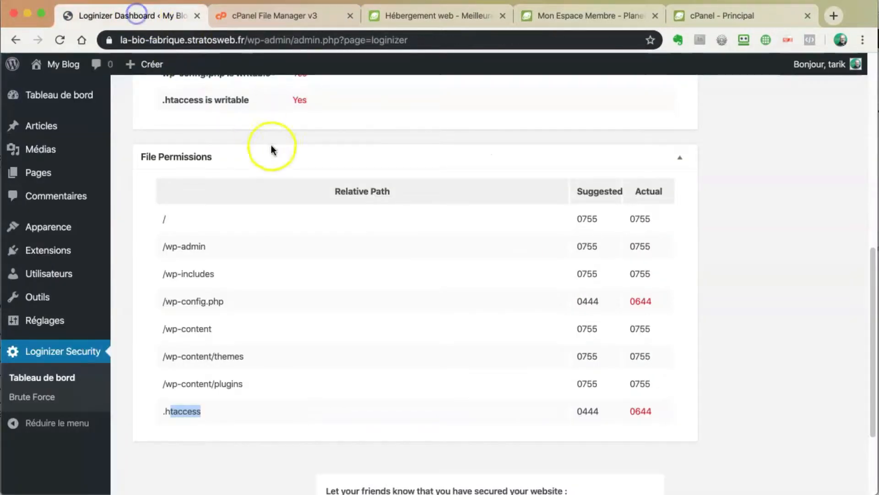
pyautogui.click(60, 39)
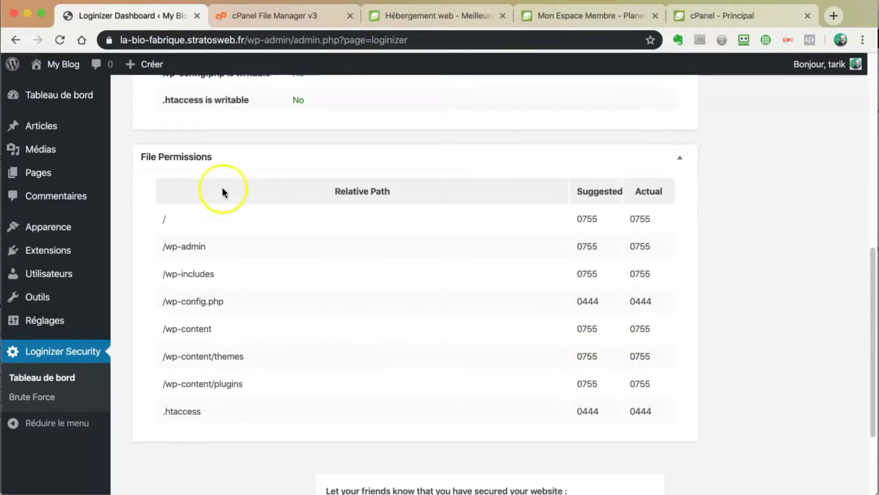
# - Search the WordPress extensions to add for "backup" and install UpdraftPlus WordPress Backup Plugin
pyautogui.click(47, 252)
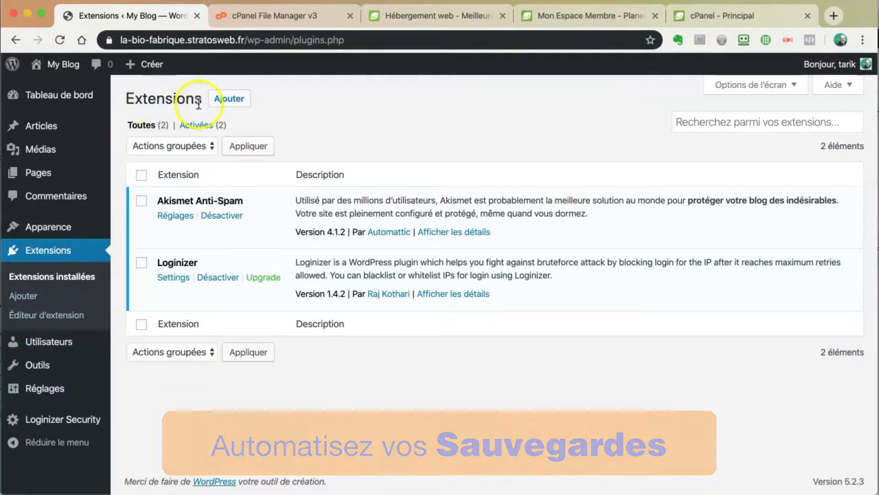
pyautogui.click(229, 103)
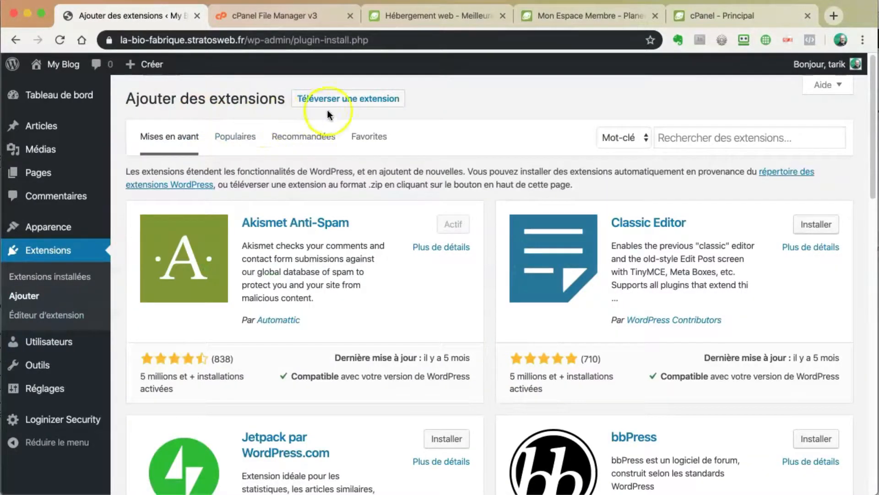
pyautogui.click(693, 139)
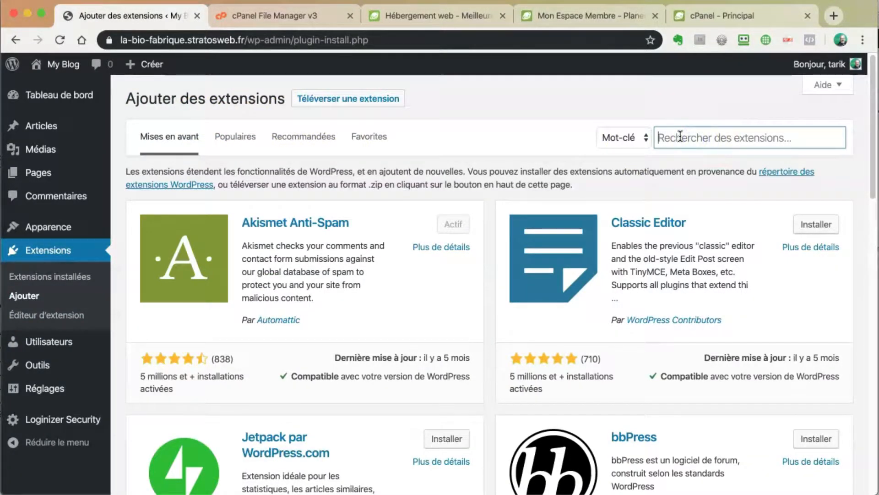
pyautogui.write('b')
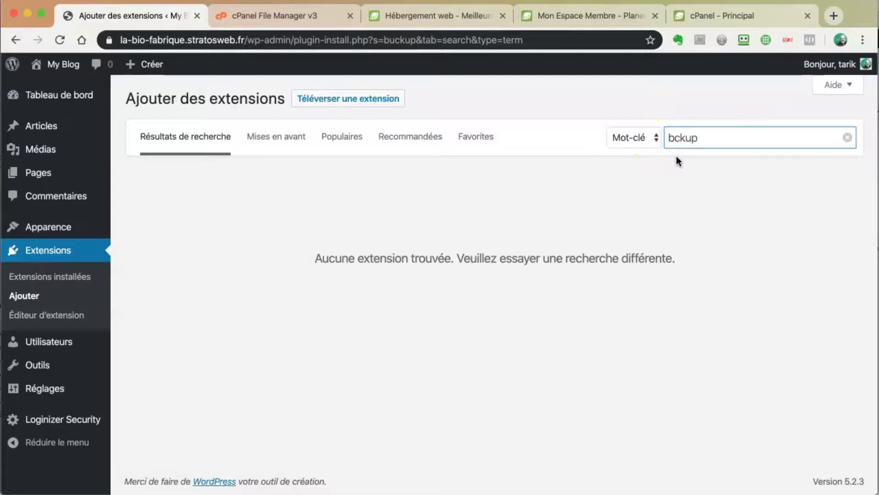
pyautogui.write('a')
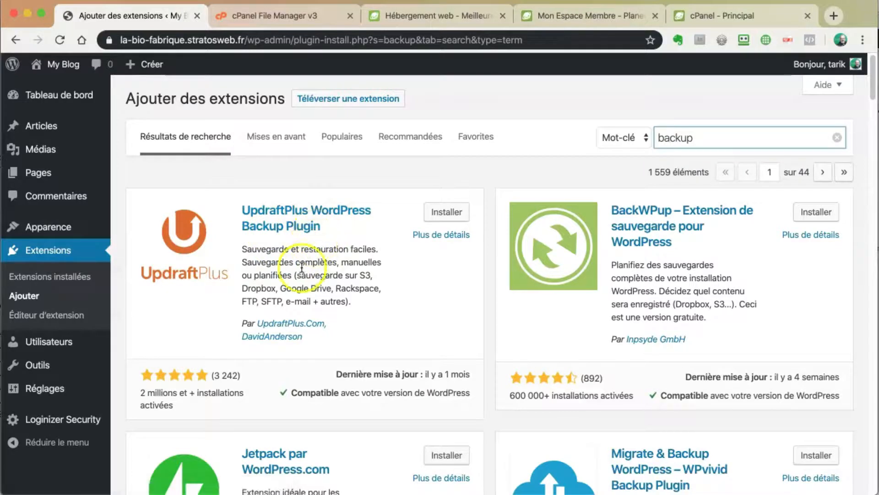
pyautogui.click(441, 212)
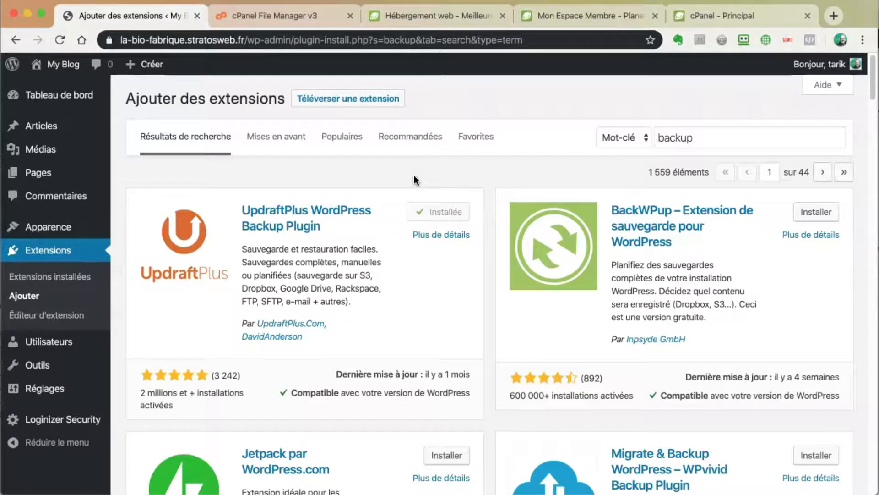
# - Activate the UpdraftPlus plugin and open its Sauvegardes UpdraftPlus settings page
pyautogui.click(451, 212)
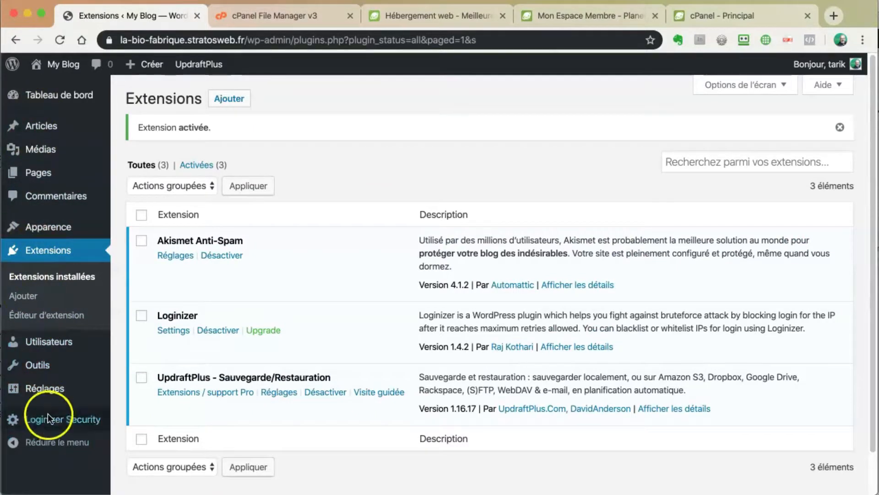
pyautogui.moveTo(45, 389)
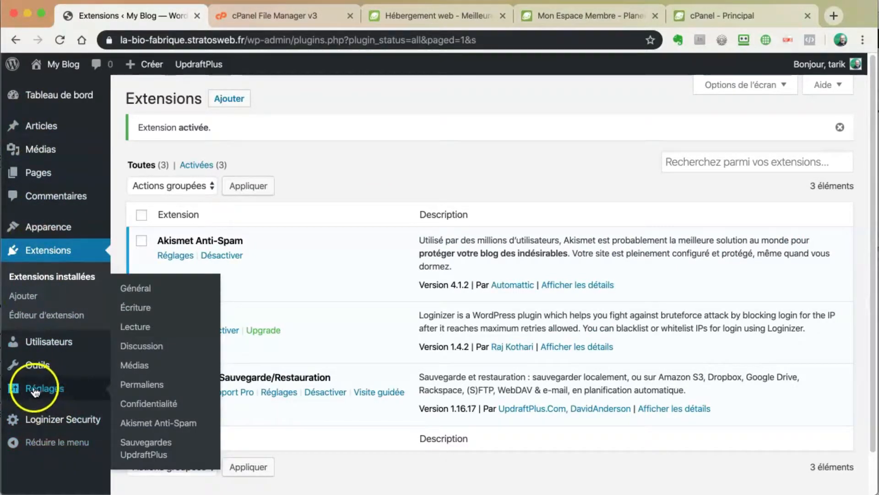
pyautogui.click(156, 446)
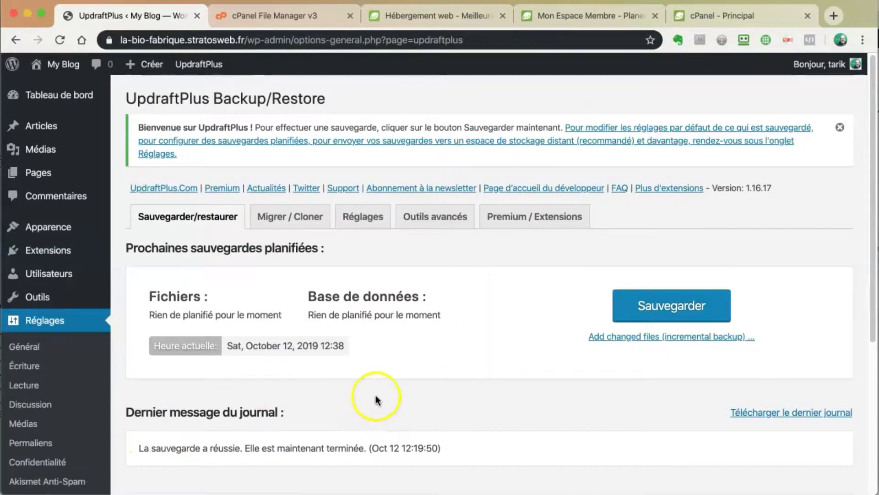
# - Run a new UpdraftPlus backup including the database and files, close the completion notice and view the existing backups
pyautogui.scroll(-5, 380, 401)
pyautogui.scroll(5, 383, 402)
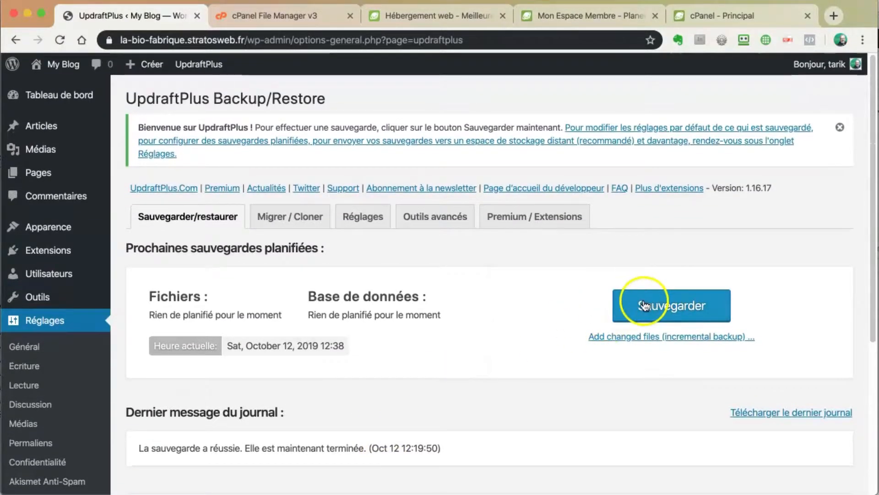
pyautogui.click(650, 305)
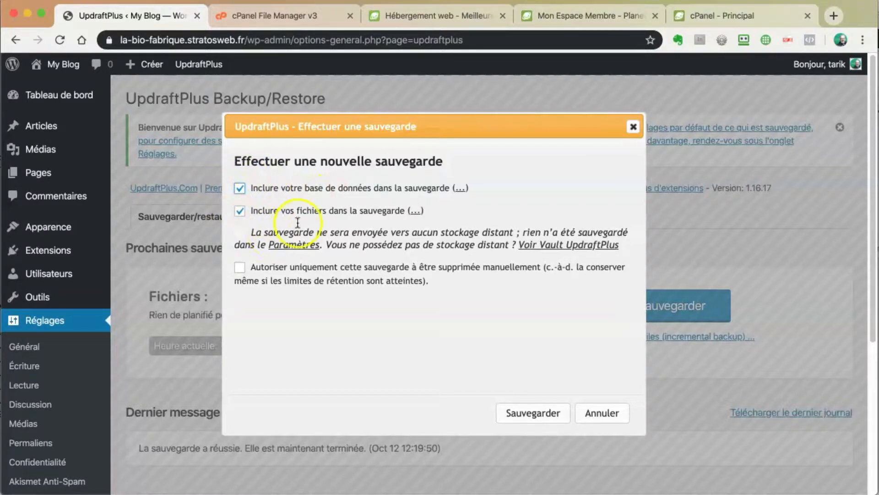
pyautogui.click(535, 413)
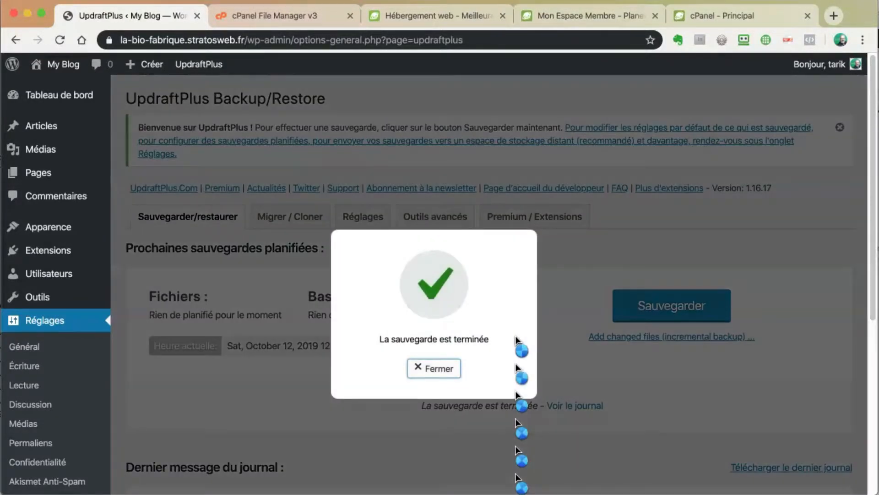
pyautogui.click(440, 369)
pyautogui.scroll(-1, 508, 405)
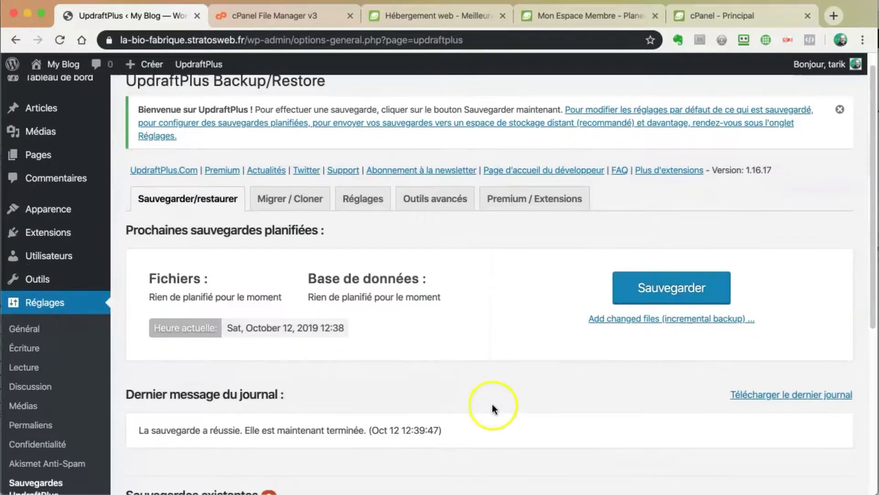
pyautogui.scroll(-6, 454, 423)
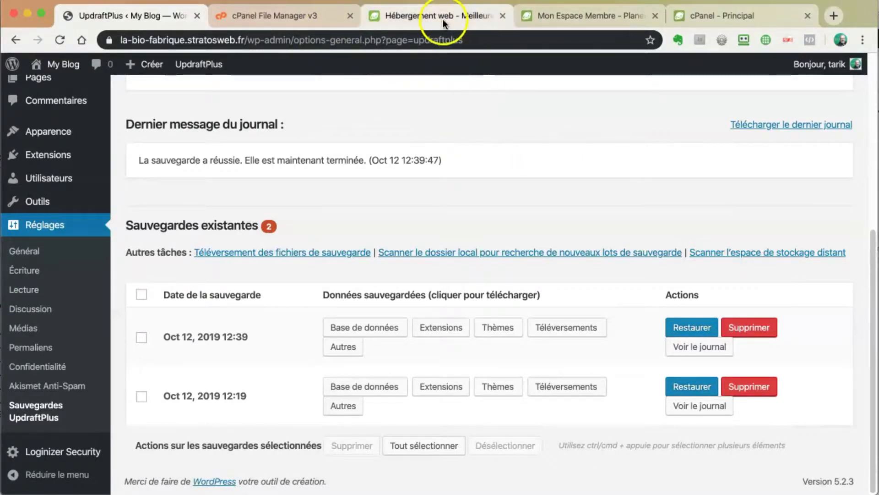
# - Switch to cPanel's main page and highlight the disk usage limit in the account statistics
pyautogui.click(715, 16)
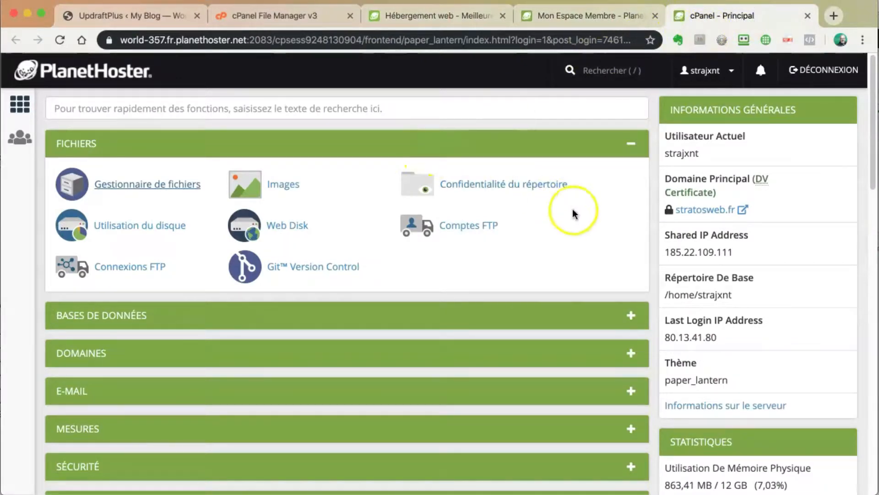
pyautogui.scroll(-2, 700, 268)
pyautogui.scroll(-6, 699, 268)
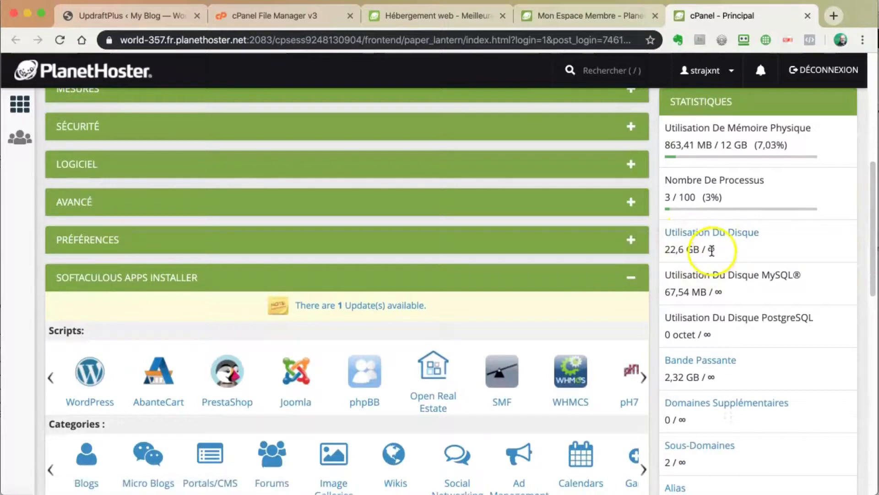
pyautogui.moveTo(716, 249); pyautogui.dragTo(708, 260)
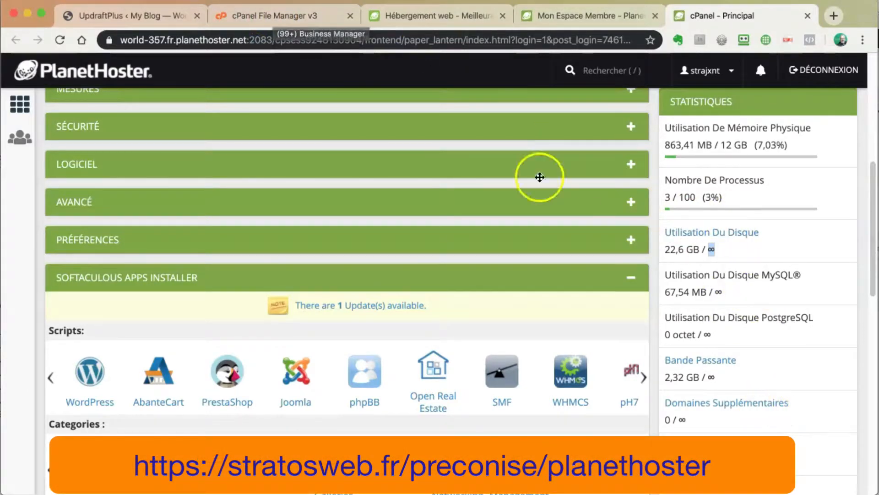
# - Return to UpdraftPlus in WordPress, scan the remote storage for backups and check the latest log message
pyautogui.click(150, 16)
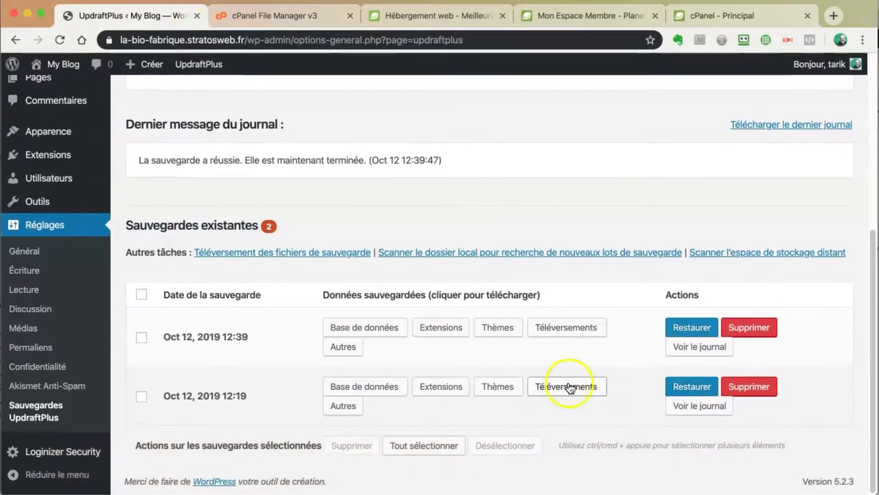
pyautogui.click(749, 255)
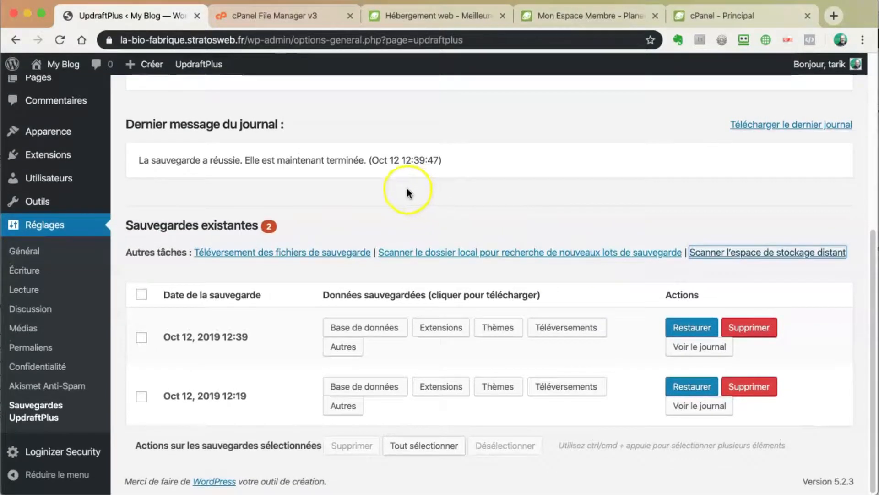
pyautogui.scroll(5, 408, 190)
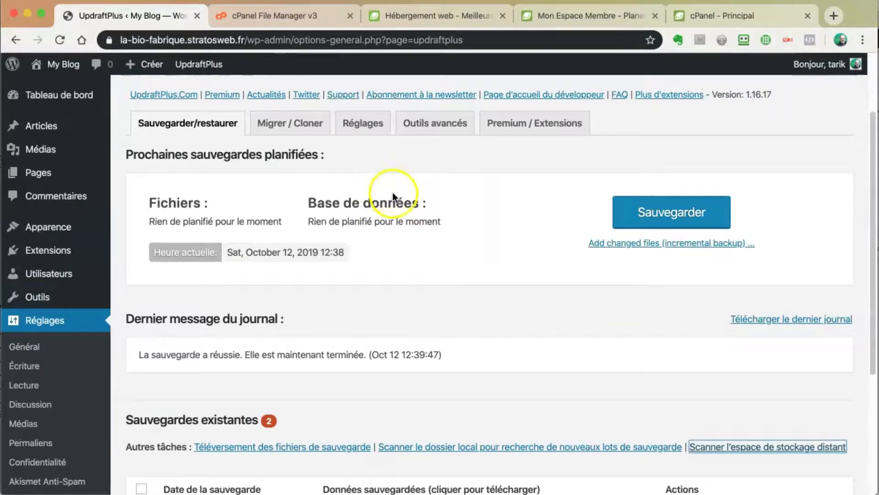
pyautogui.scroll(-5, 412, 201)
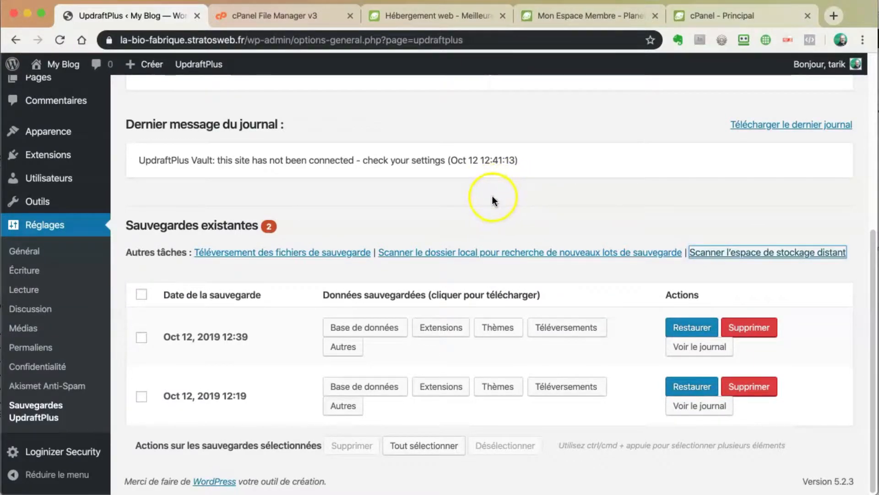
pyautogui.scroll(5, 508, 205)
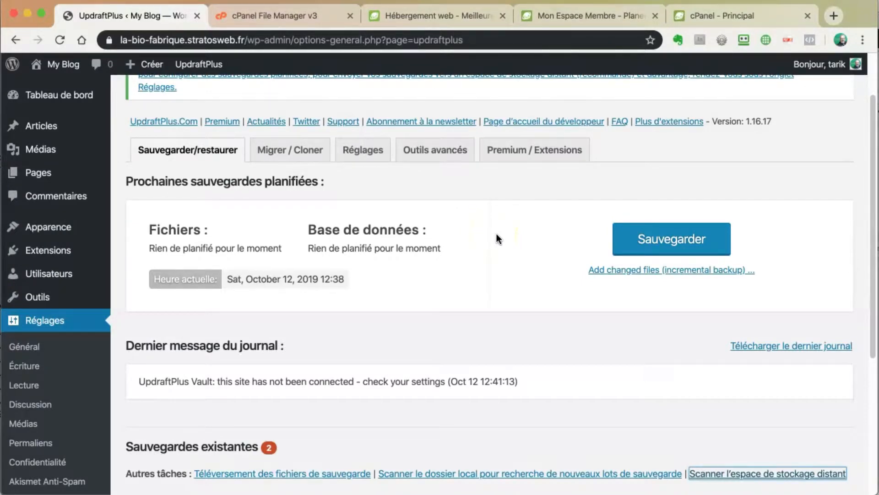
# - In the UpdraftPlus settings, set both the file and database backup schedules to Bimensuellement
pyautogui.click(363, 152)
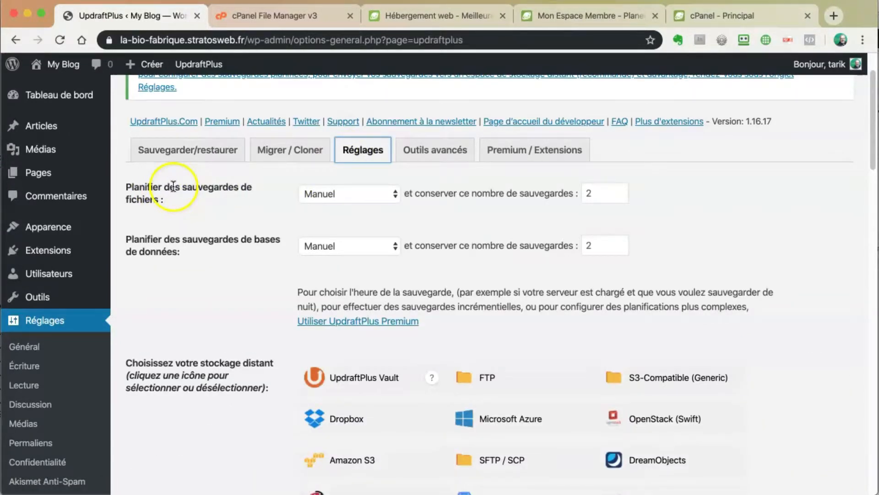
pyautogui.moveTo(182, 187); pyautogui.dragTo(184, 196)
pyautogui.moveTo(185, 239); pyautogui.dragTo(212, 251)
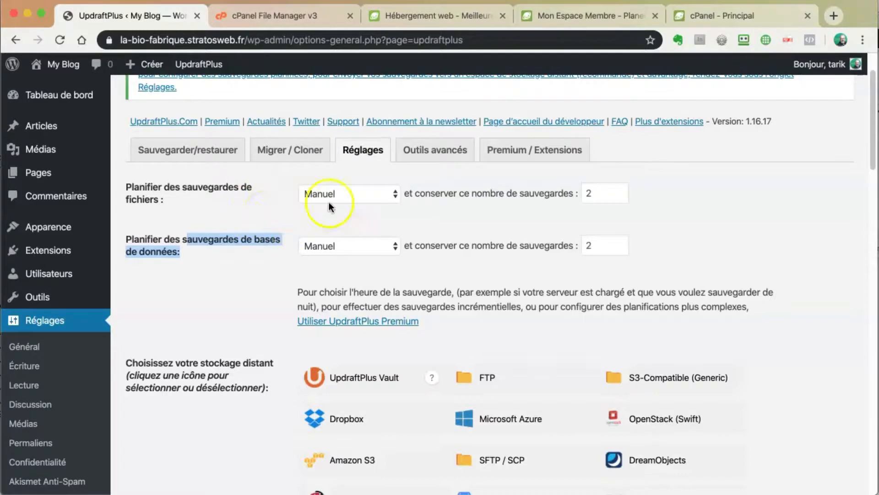
pyautogui.click(348, 194)
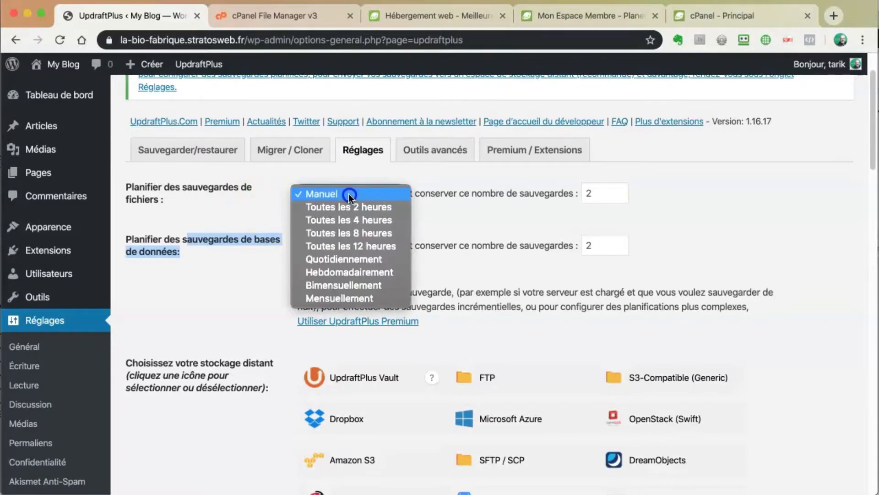
pyautogui.click(339, 284)
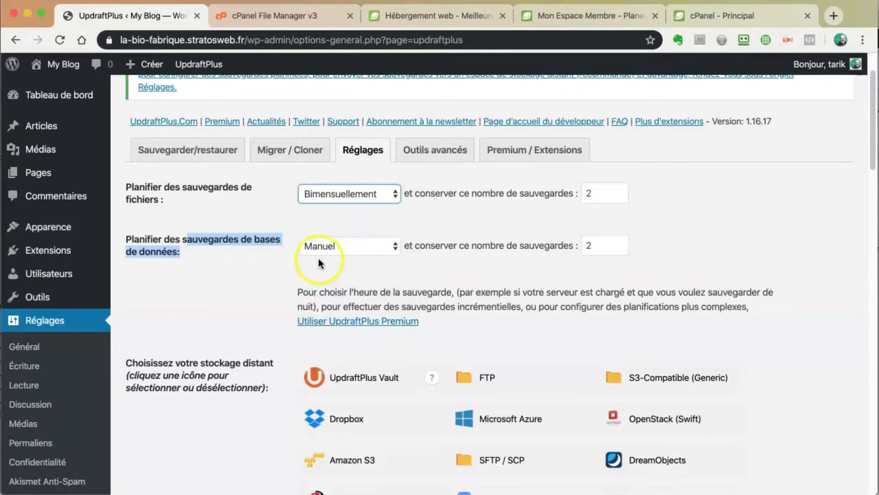
pyautogui.click(328, 249)
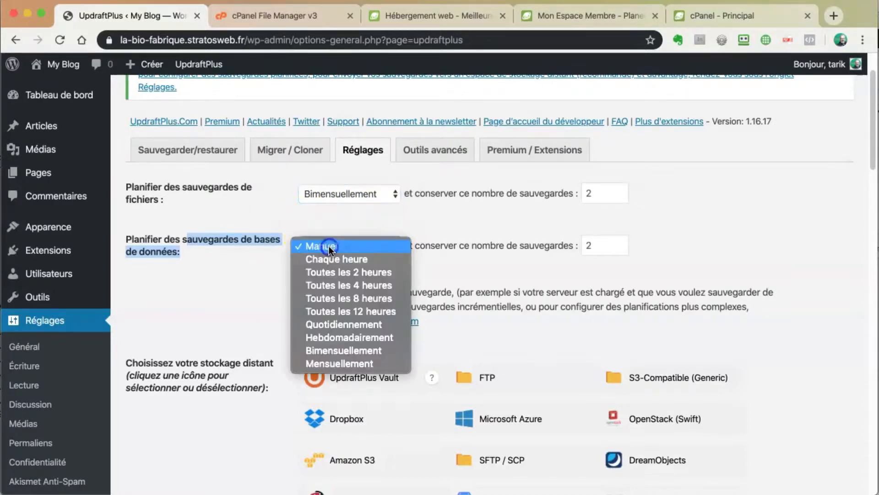
pyautogui.click(338, 349)
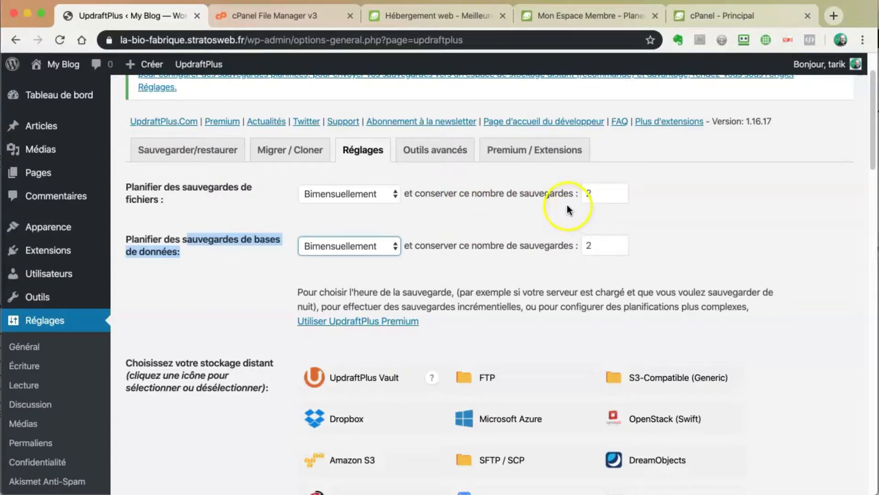
# - Choose Email as the remote storage for the backups and highlight the site administrator's email address in the note
pyautogui.scroll(-5, 526, 265)
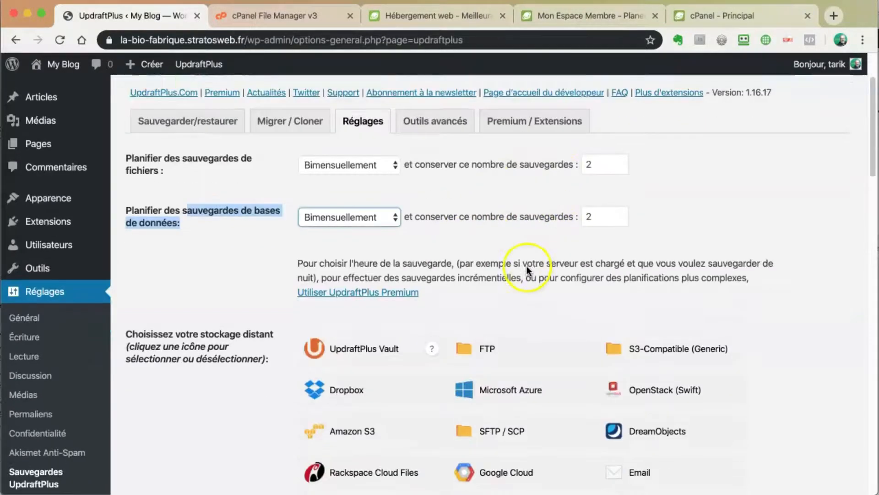
pyautogui.scroll(-2, 548, 282)
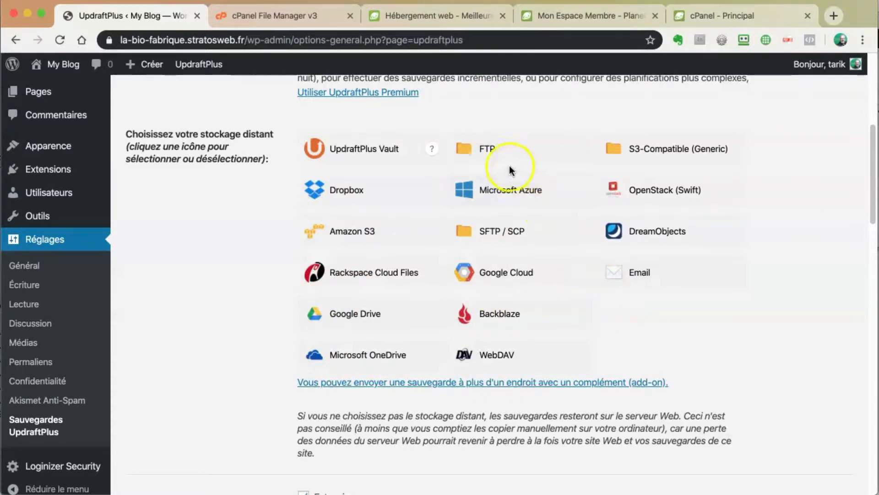
pyautogui.click(621, 274)
pyautogui.scroll(-3, 529, 315)
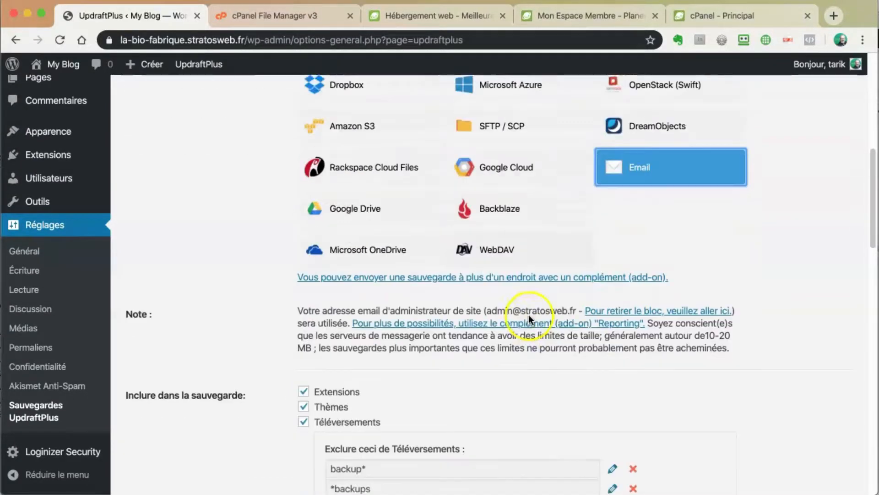
pyautogui.scroll(-3, 534, 311)
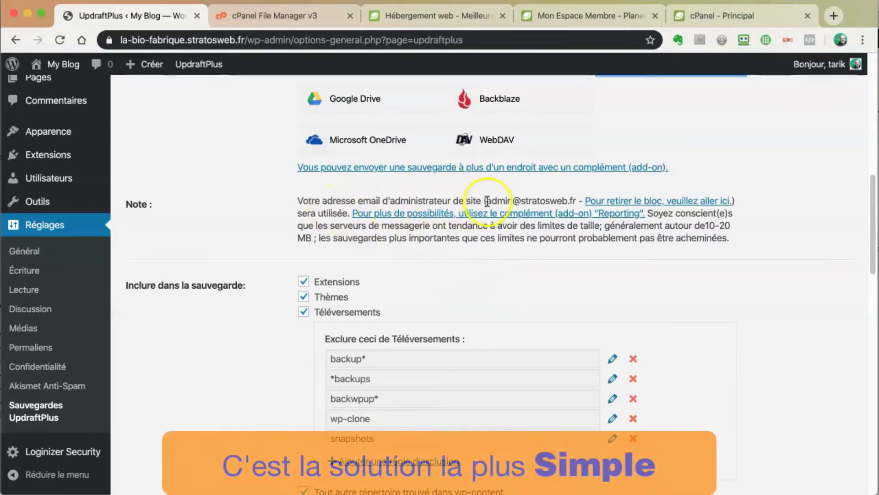
pyautogui.moveTo(487, 200); pyautogui.dragTo(579, 199)
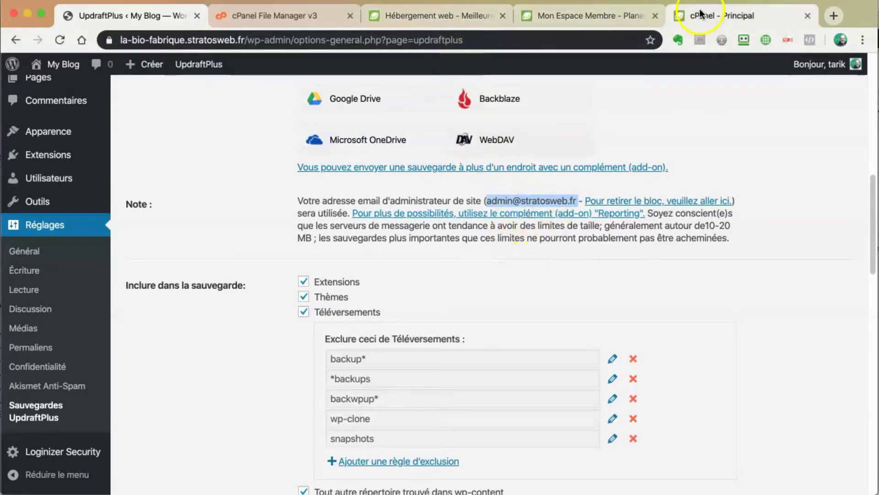
# - Switch to cPanel and open the form for creating a new account in Comptes de messagerie
pyautogui.click(716, 14)
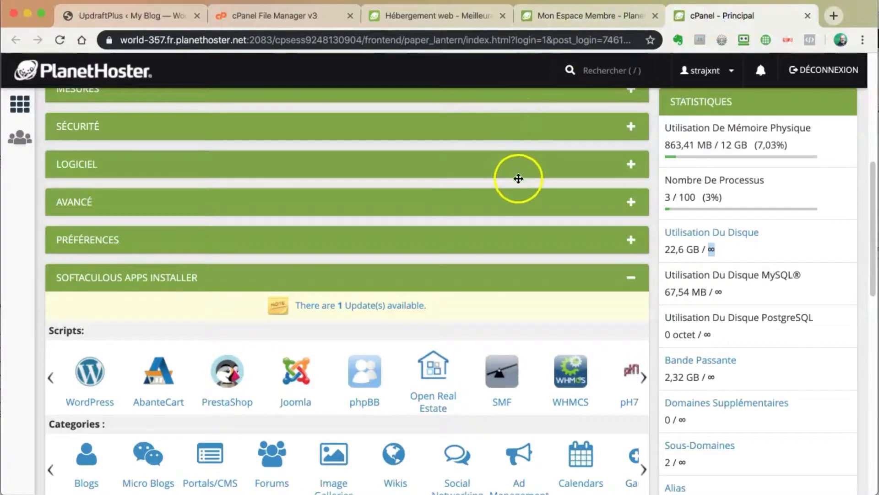
pyautogui.scroll(2, 518, 181)
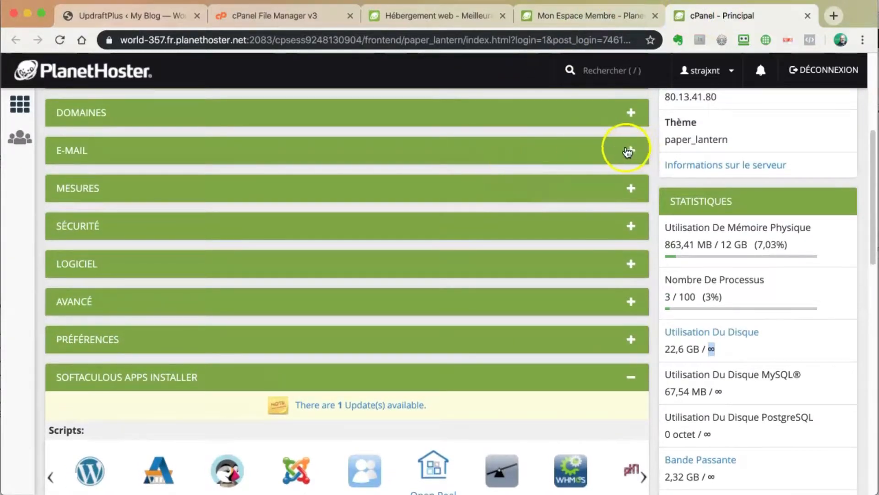
pyautogui.click(632, 150)
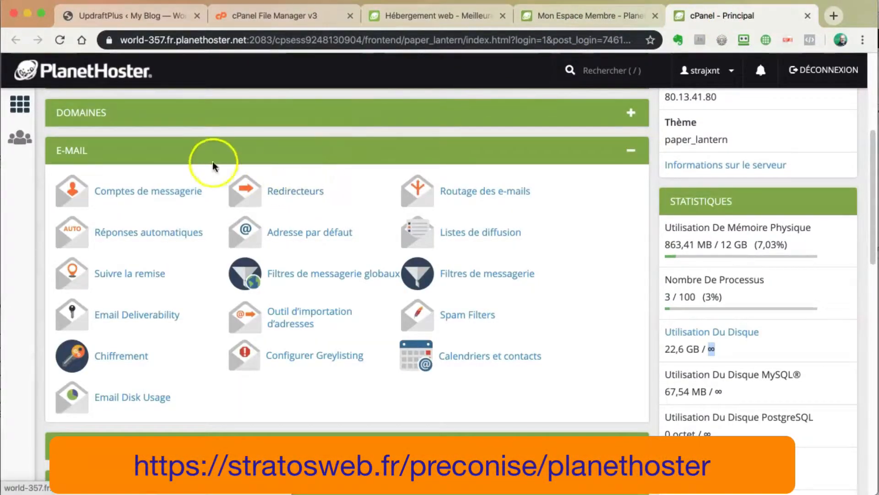
pyautogui.click(137, 197)
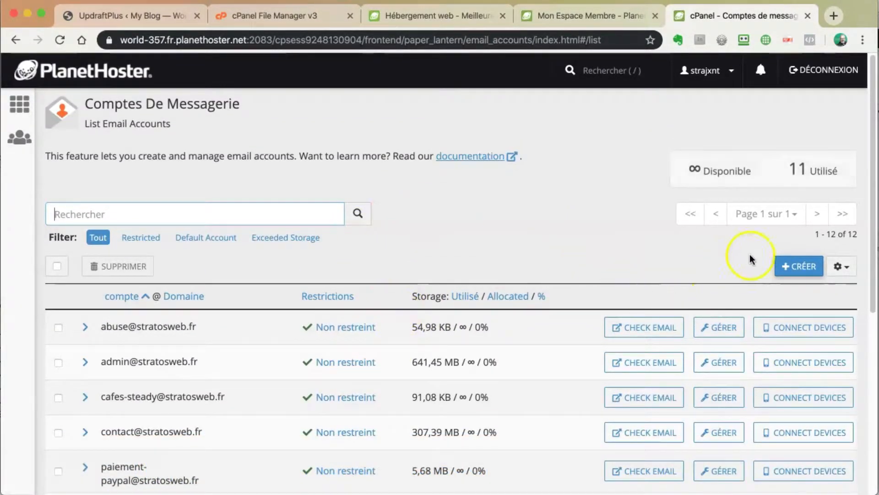
pyautogui.click(784, 266)
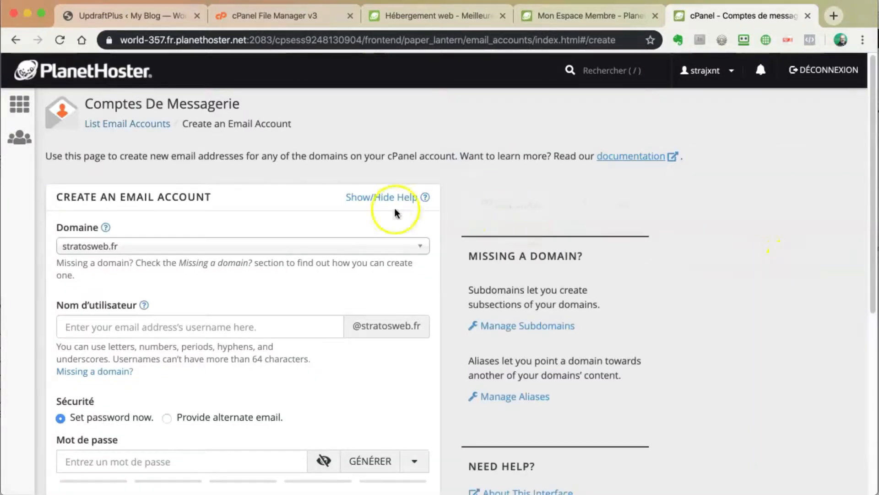
# - In the new email account form, set the mailbox's Storage Space to Illimité
pyautogui.scroll(-5, 261, 277)
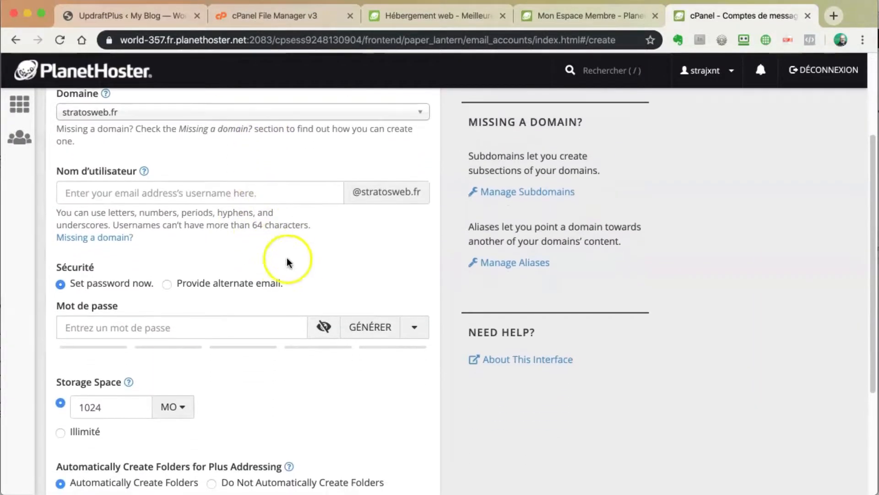
pyautogui.scroll(-1, 275, 268)
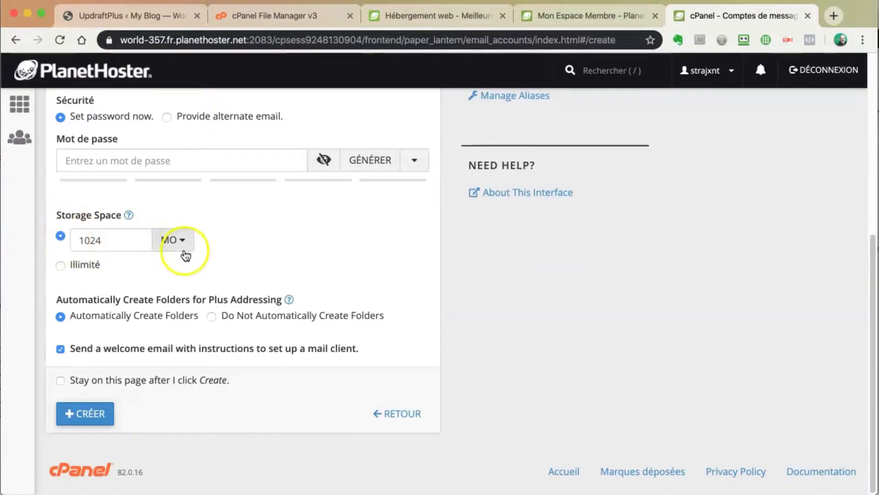
pyautogui.click(182, 241)
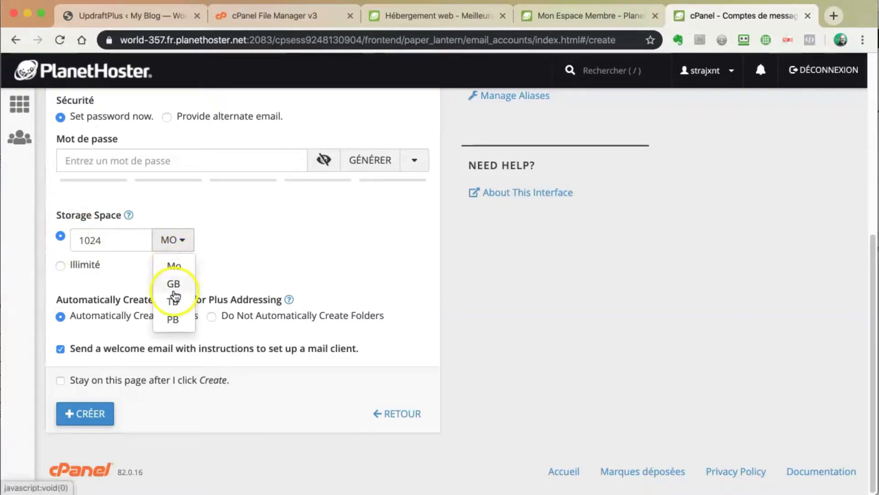
pyautogui.click(275, 250)
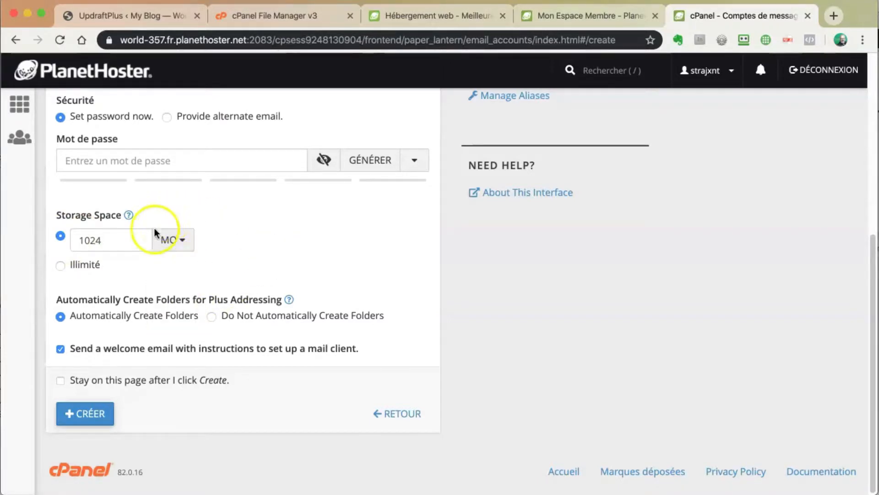
pyautogui.click(61, 266)
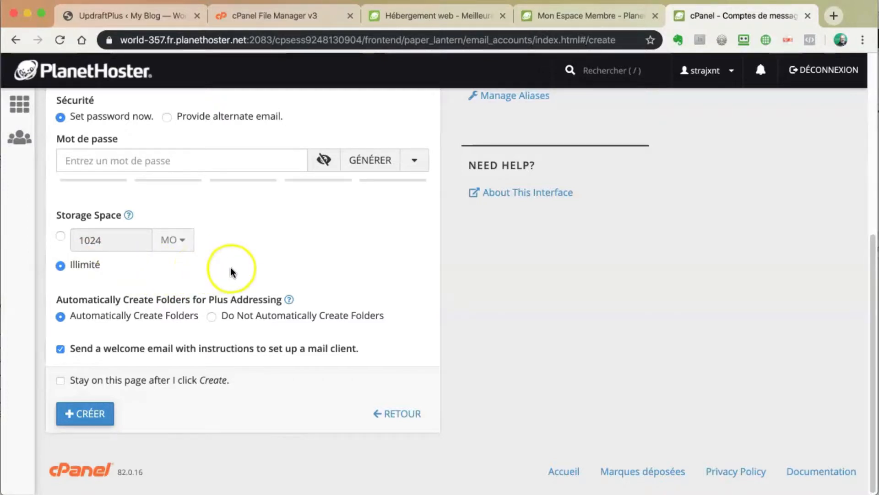
# - Switch back to UpdraftPlus in WordPress and review the Email storage choice and the backup's inclusion and exclusion rules
pyautogui.click(288, 16)
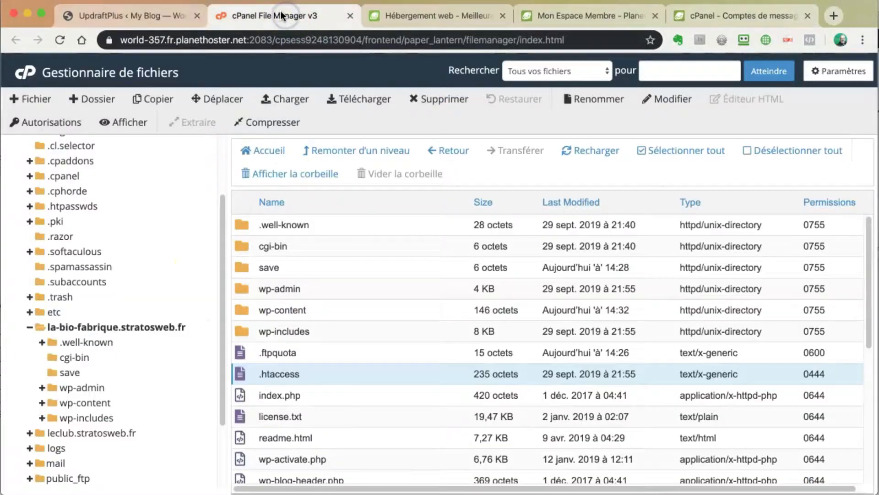
pyautogui.click(136, 16)
pyautogui.scroll(5, 517, 206)
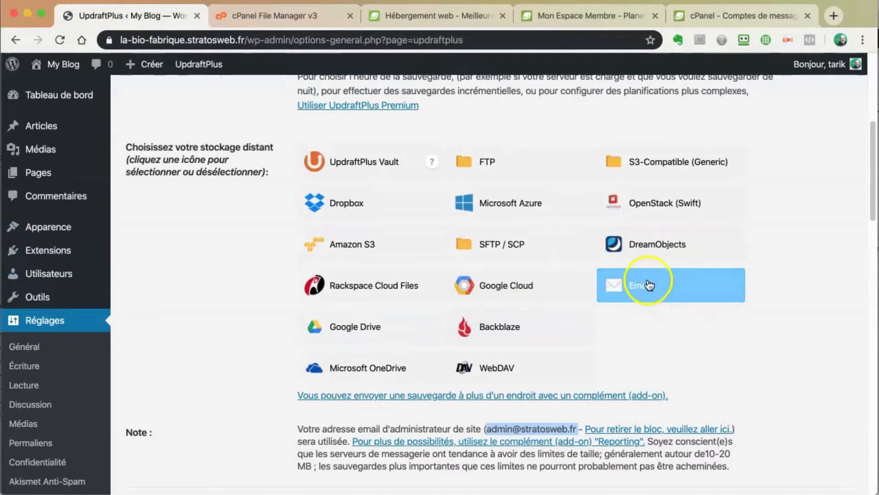
pyautogui.scroll(-7, 754, 395)
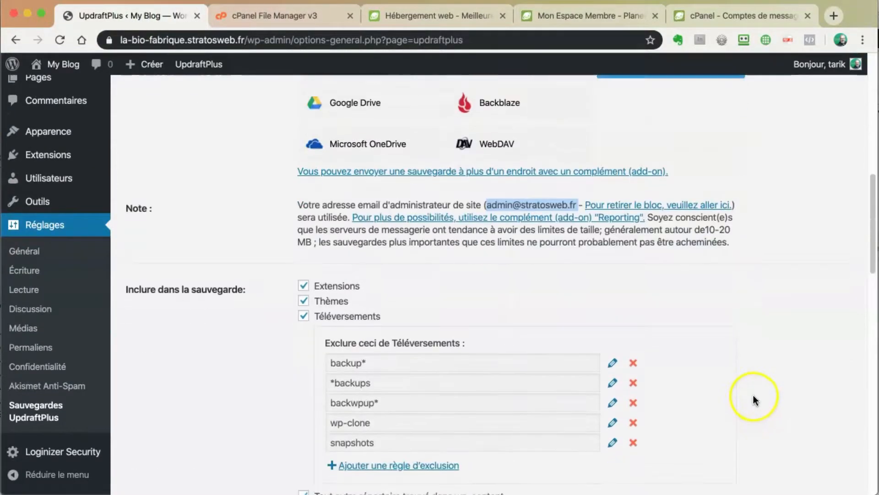
pyautogui.scroll(-2, 754, 397)
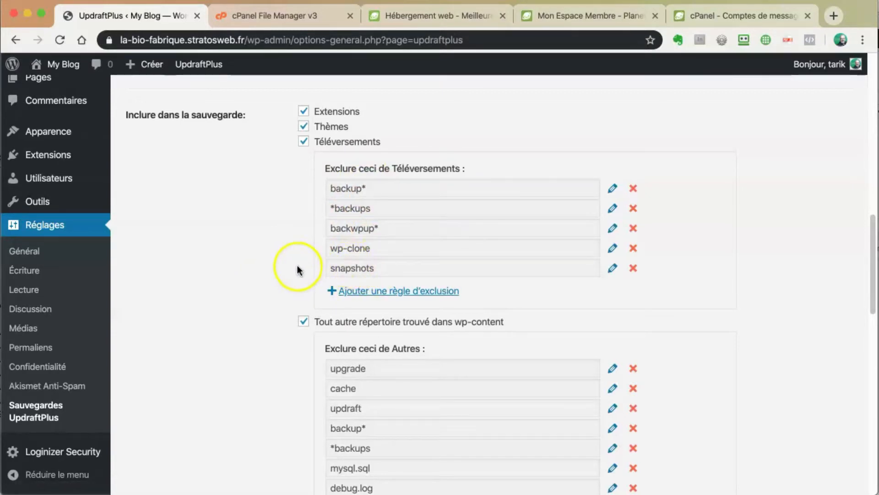
pyautogui.scroll(-4, 300, 268)
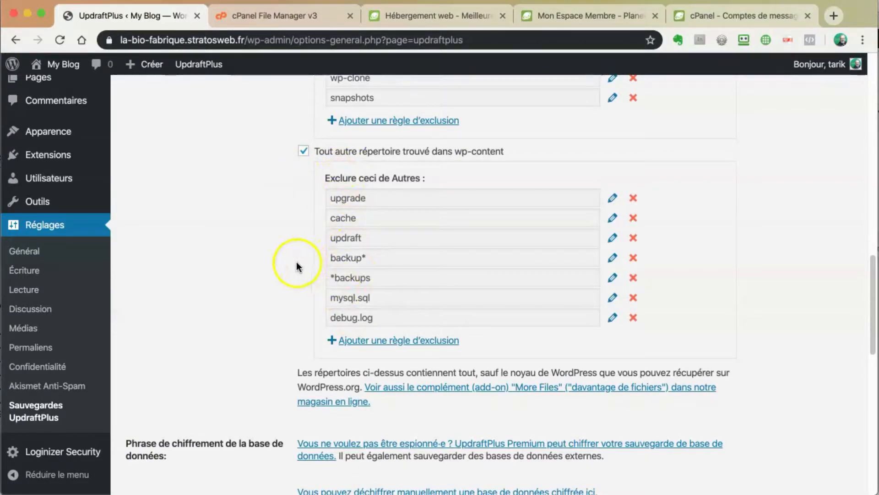
pyautogui.scroll(-2, 296, 266)
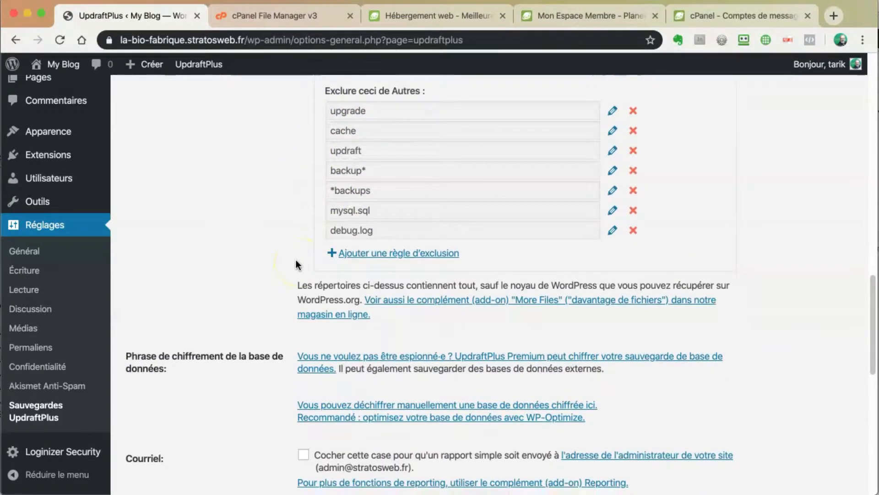
pyautogui.scroll(-1, 293, 258)
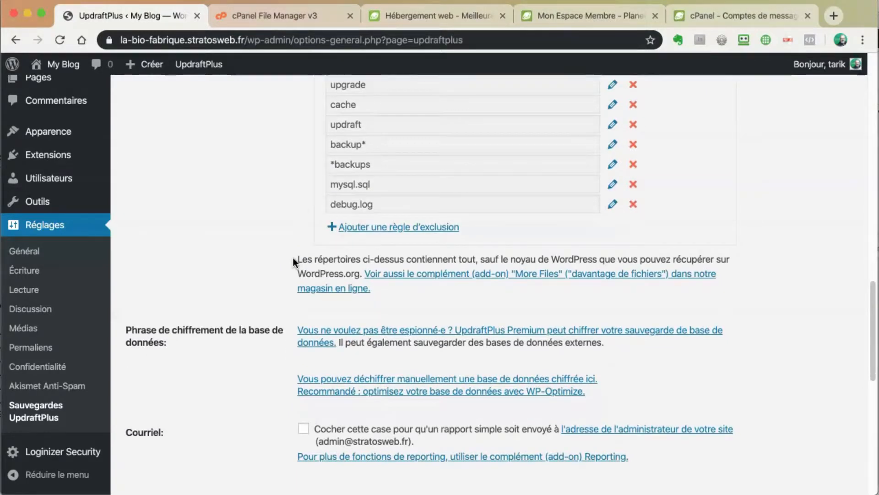
# - Enable the simple report sent to the site administrator's address and save the UpdraftPlus settings
pyautogui.scroll(-2, 291, 263)
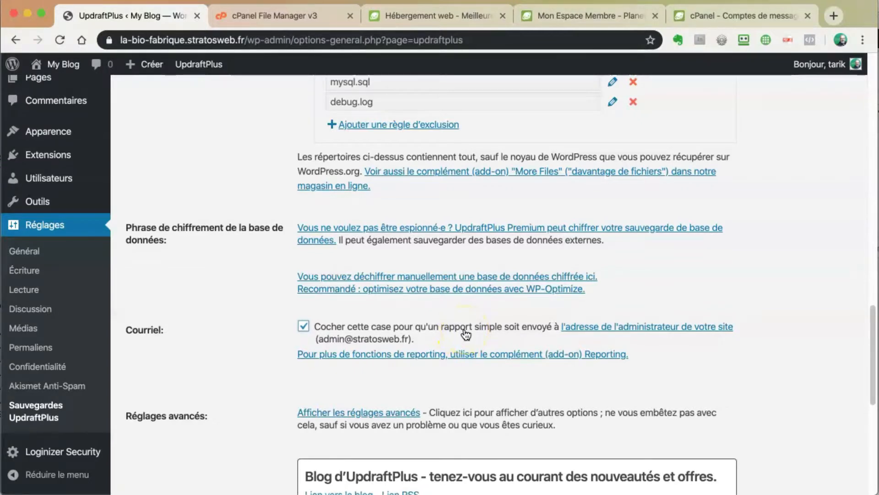
pyautogui.scroll(-3, 466, 334)
pyautogui.scroll(-3, 477, 337)
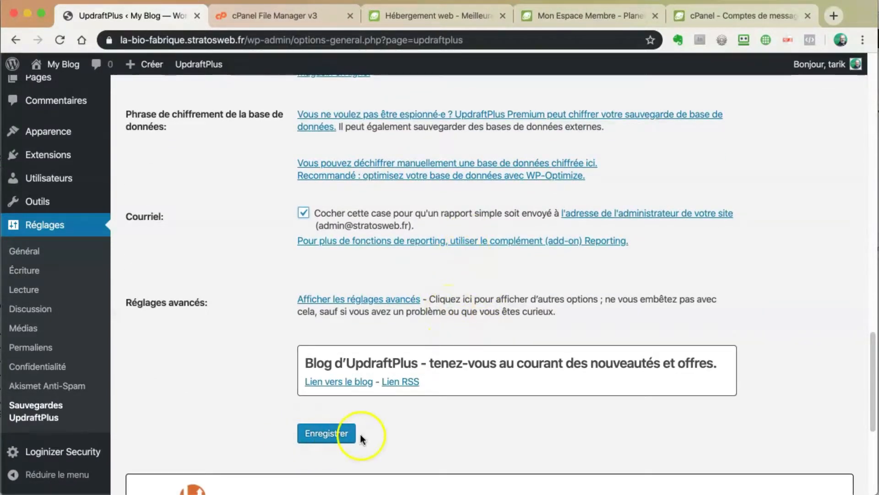
pyautogui.scroll(-10, 360, 433)
pyautogui.scroll(8, 363, 412)
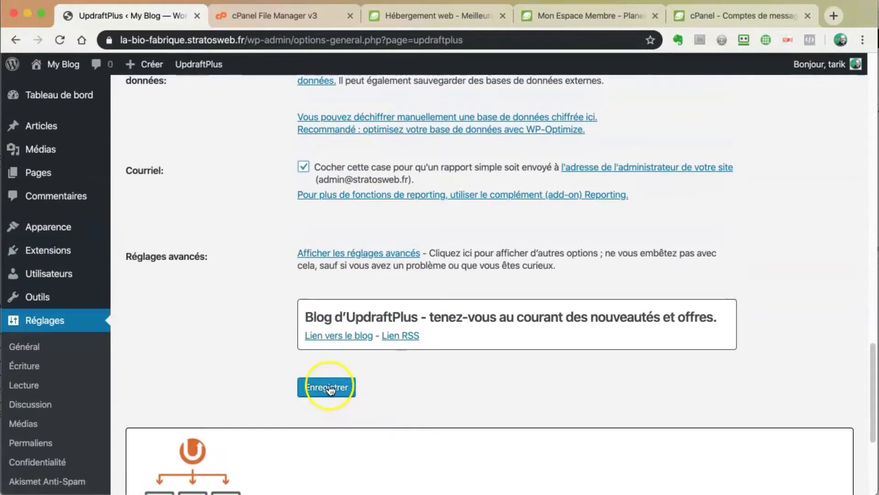
pyautogui.click(330, 388)
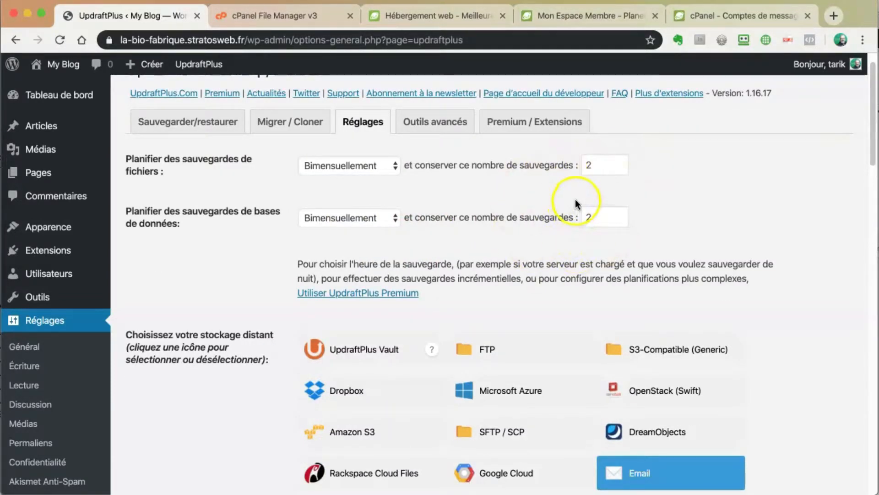
# - Review the backup schedules, retention counts and remote storage choice in Réglages, and look at the site size section of Outils avancés
pyautogui.scroll(-5, 567, 211)
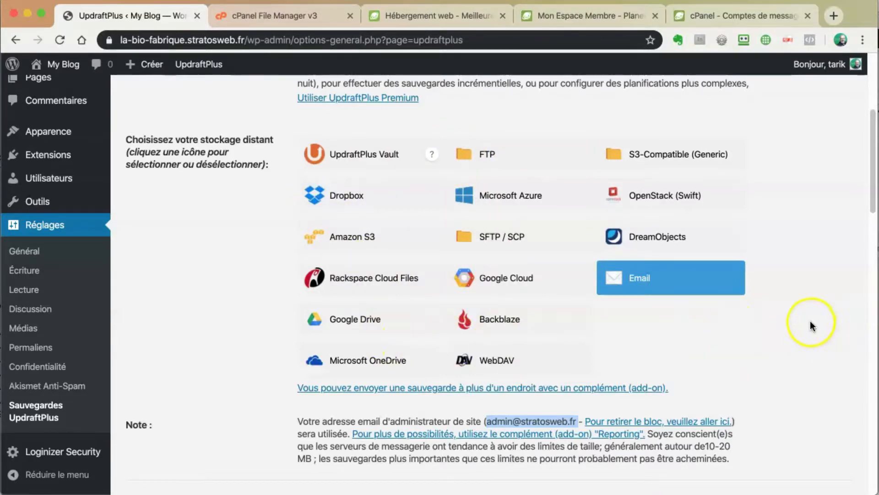
pyautogui.scroll(4, 809, 321)
pyautogui.scroll(-3, 804, 318)
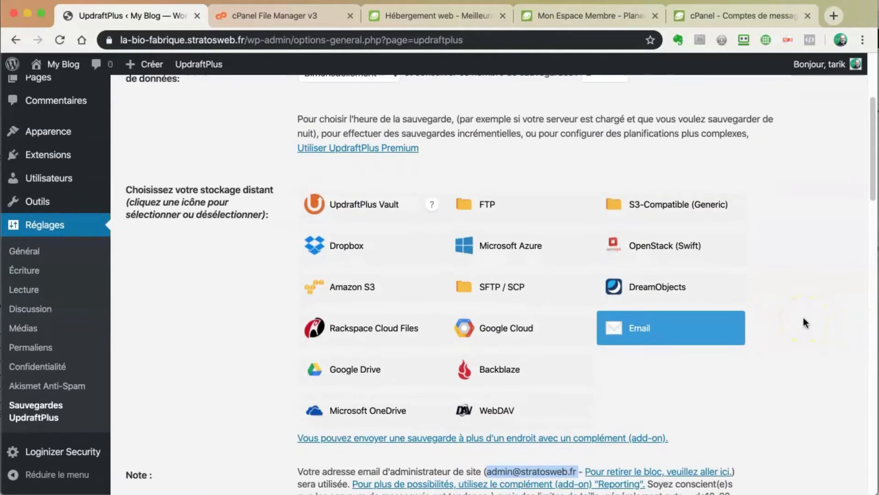
pyautogui.scroll(-2, 639, 276)
pyautogui.scroll(5, 789, 321)
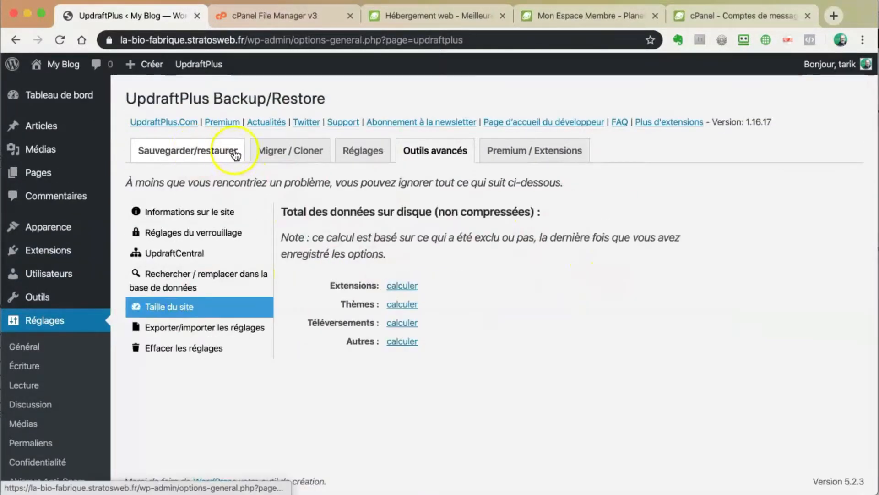
pyautogui.click(363, 152)
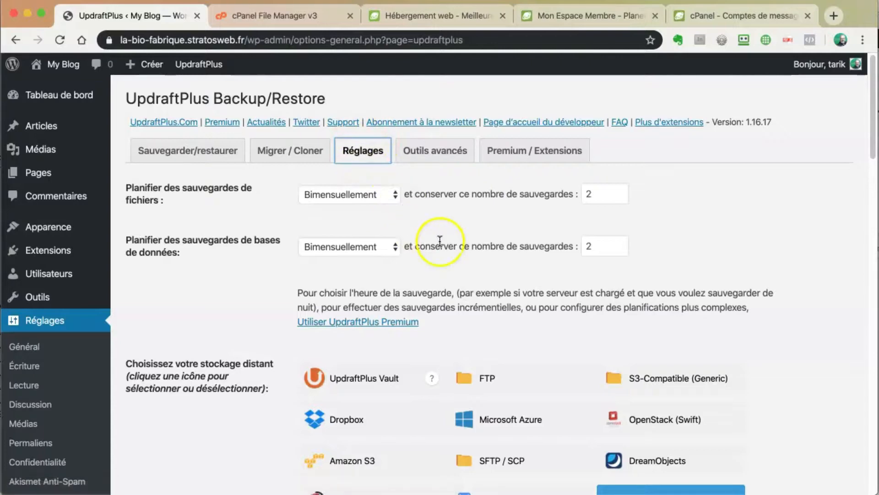
pyautogui.scroll(-3, 460, 291)
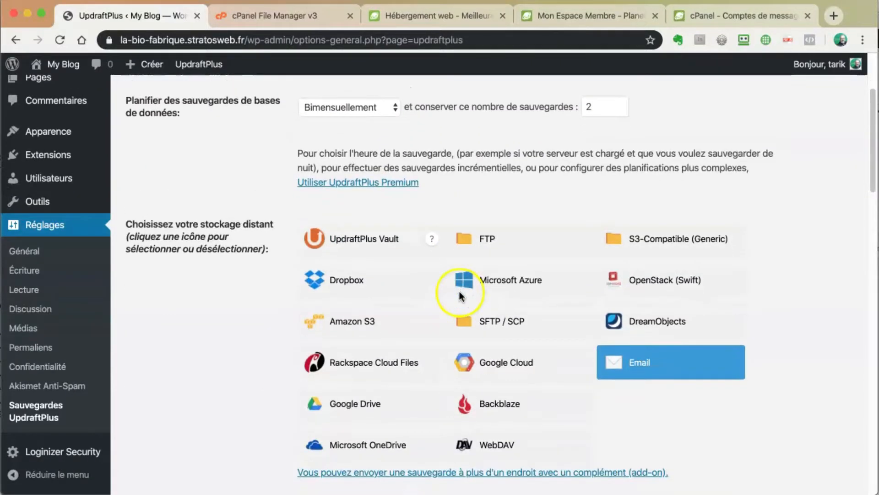
pyautogui.scroll(3, 460, 291)
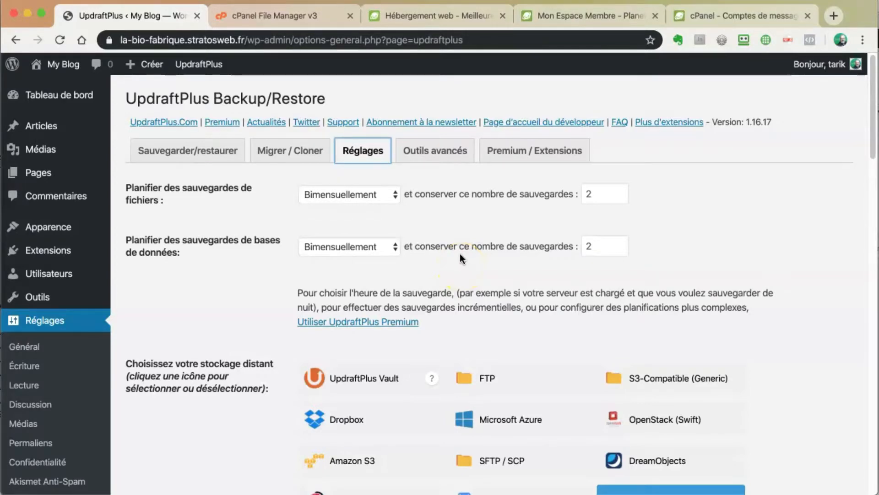
# - Open the installed extensions list and search it for "woody snippet", then for "woody"
pyautogui.click(43, 254)
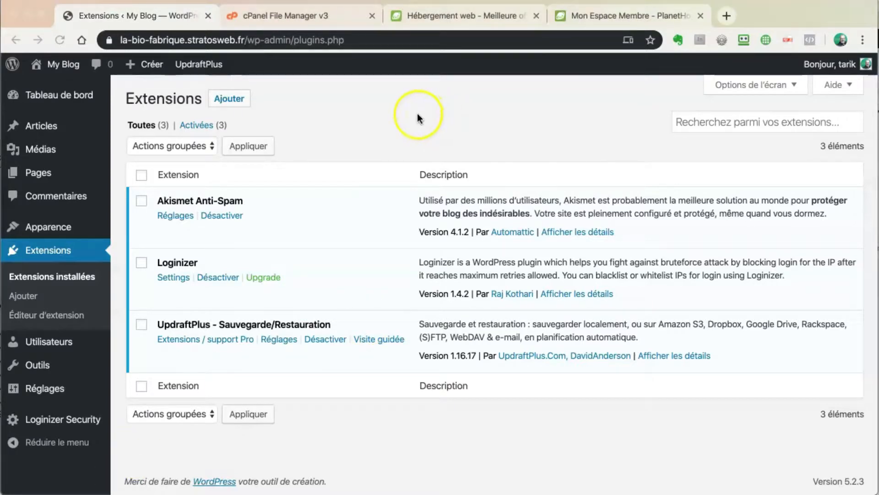
pyautogui.click(687, 122)
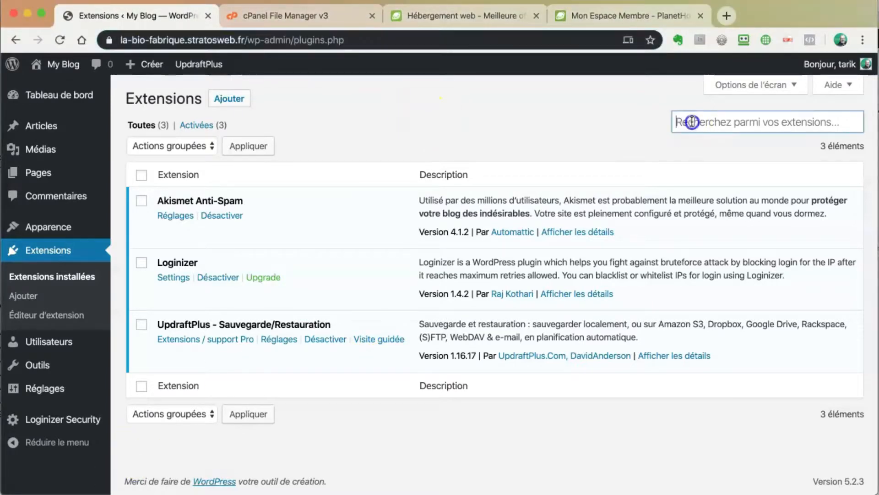
pyautogui.write('w')
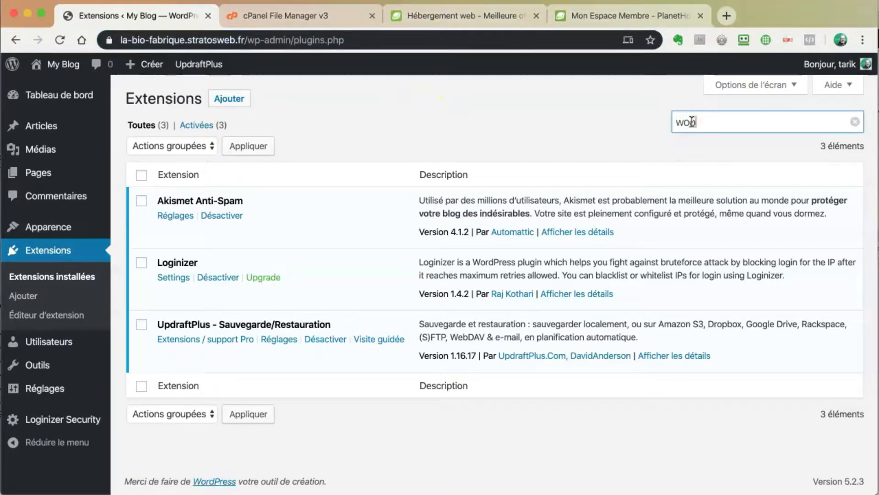
pyautogui.write('oody snip')
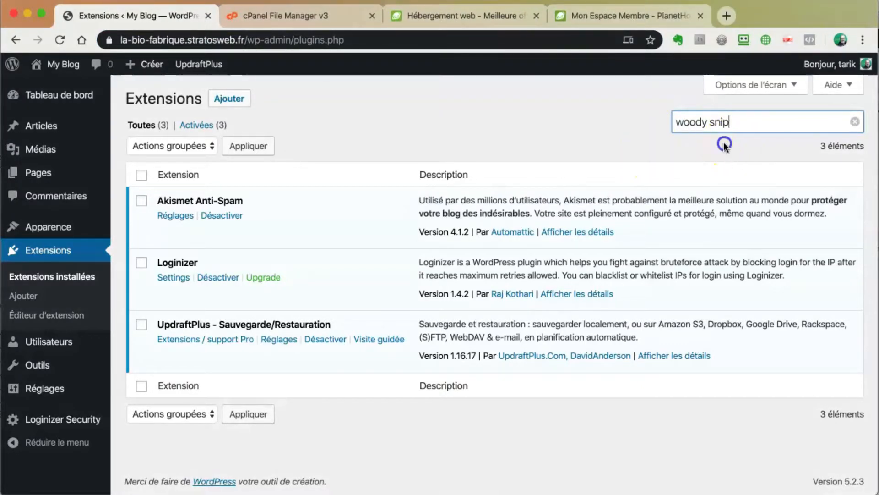
pyautogui.write('pet')
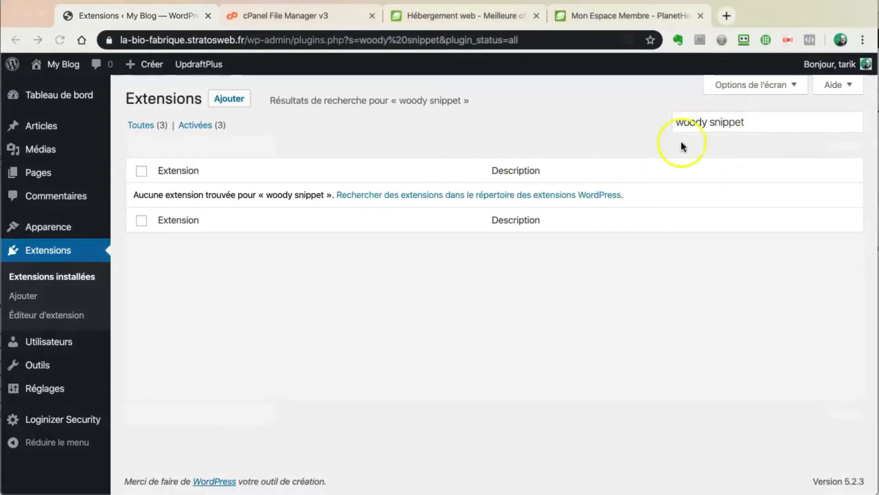
pyautogui.click(724, 121)
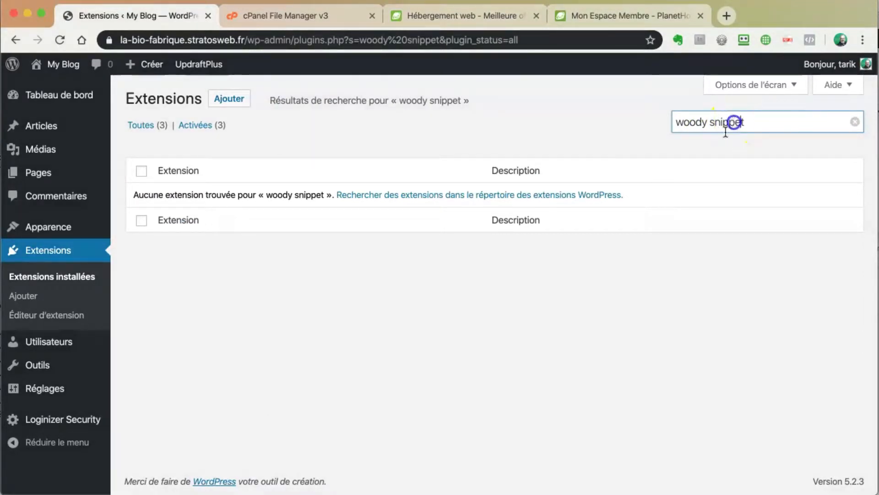
pyautogui.doubleClick(712, 122)
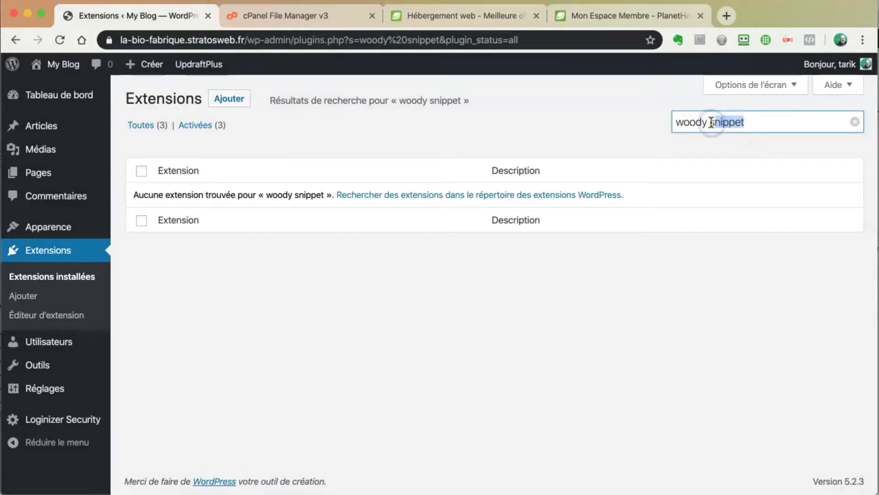
pyautogui.write('s')
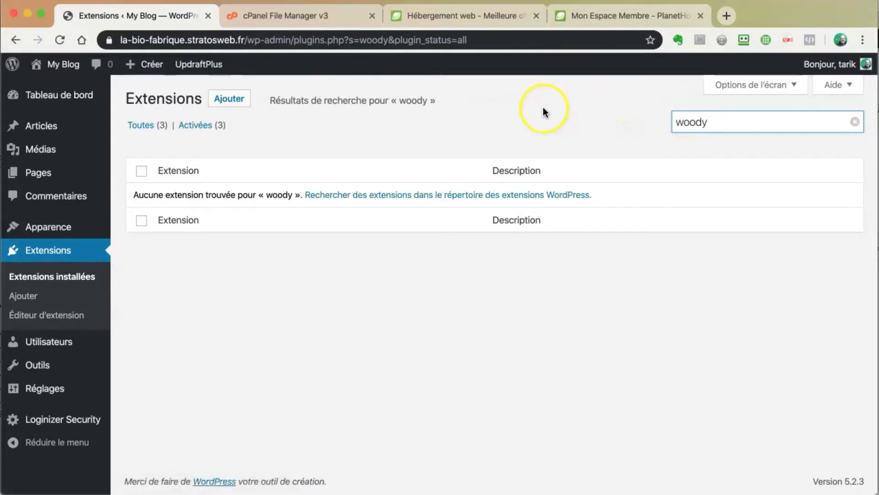
# - Open the page for adding extensions, search the directory for "woody" and look through the results
pyautogui.click(233, 101)
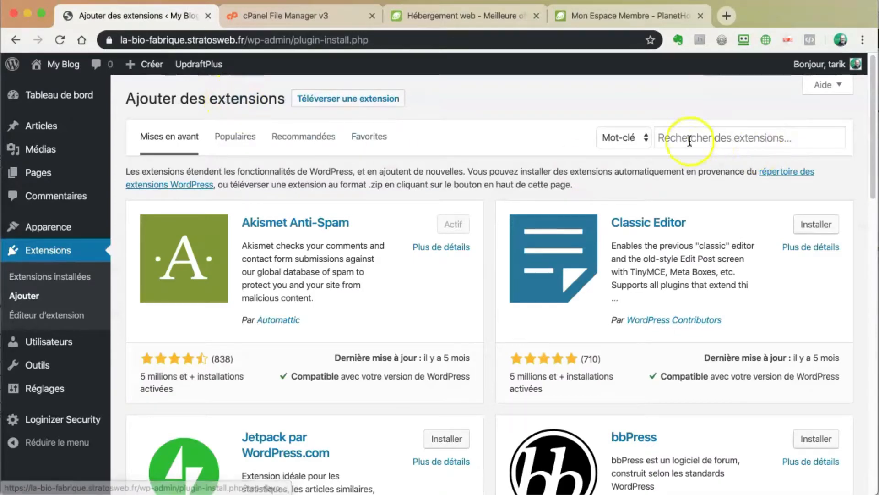
pyautogui.click(687, 137)
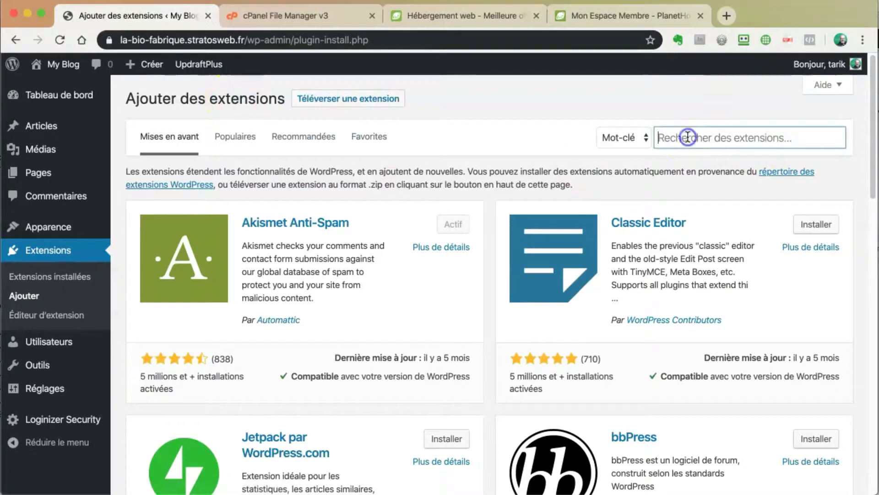
pyautogui.write('woody')
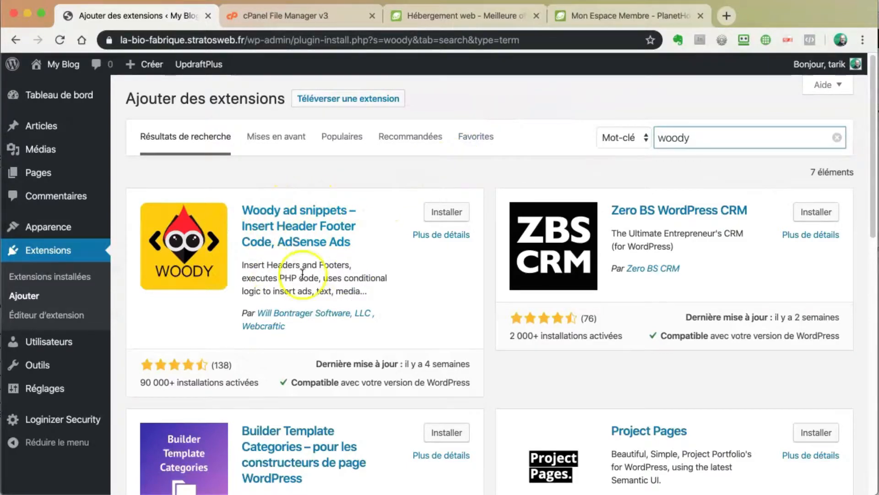
pyautogui.scroll(-5, 373, 269)
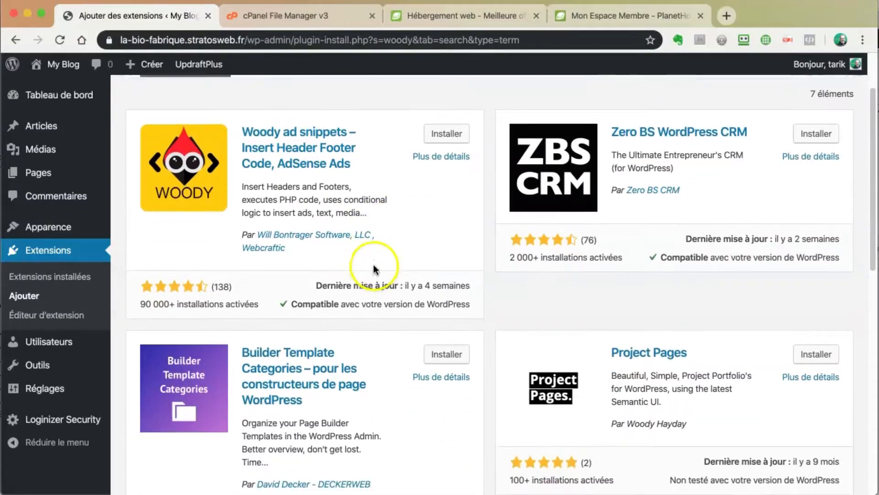
pyautogui.scroll(-8, 373, 267)
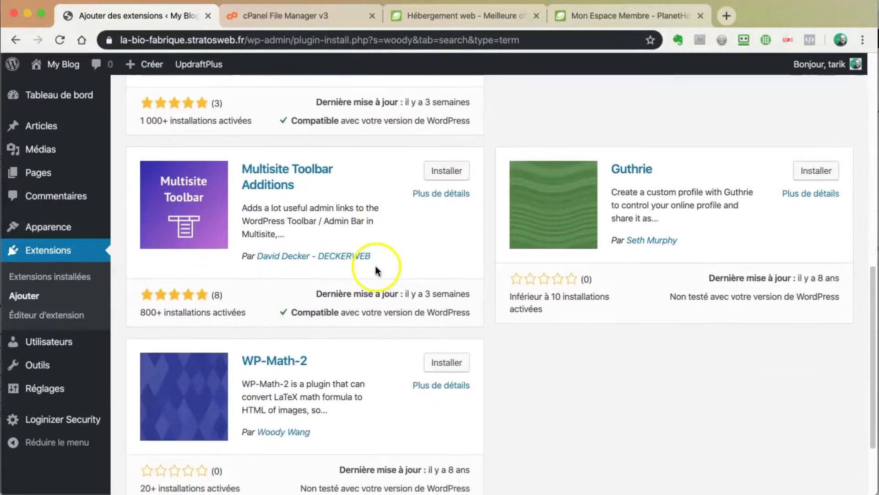
# - Install and activate the Woody ad snippets extension from the search results
pyautogui.scroll(9, 376, 266)
pyautogui.scroll(4, 376, 265)
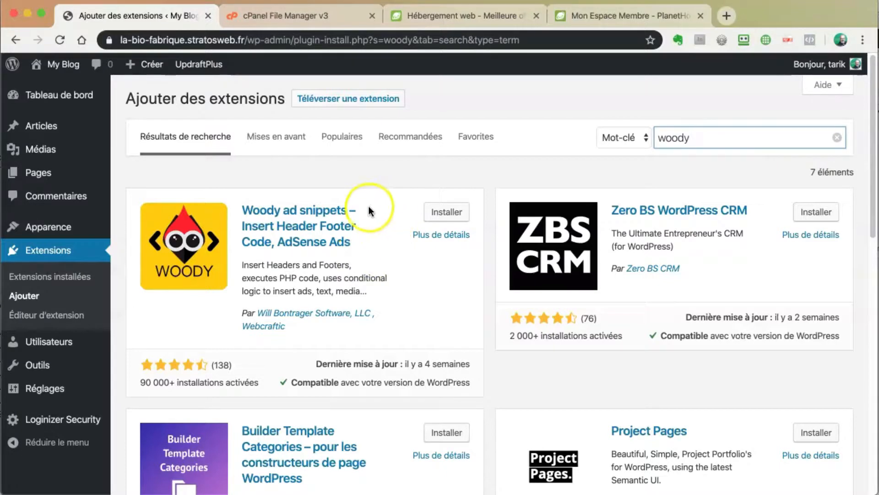
pyautogui.click(438, 212)
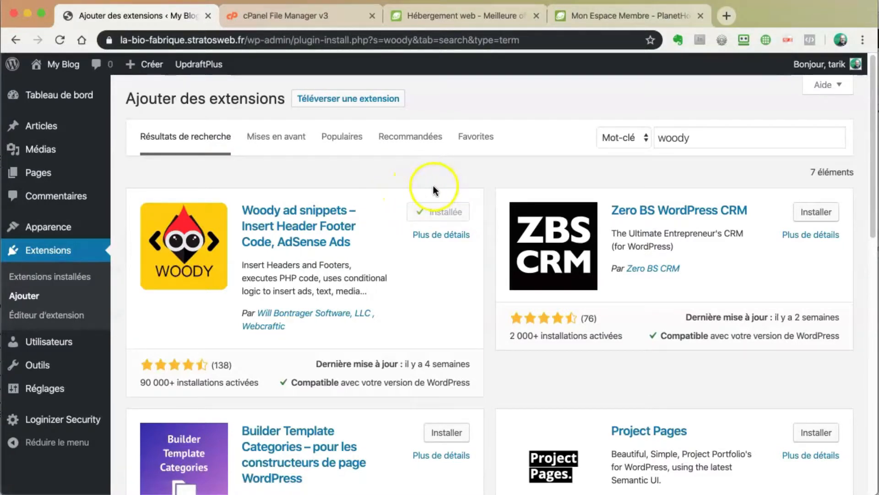
pyautogui.click(447, 212)
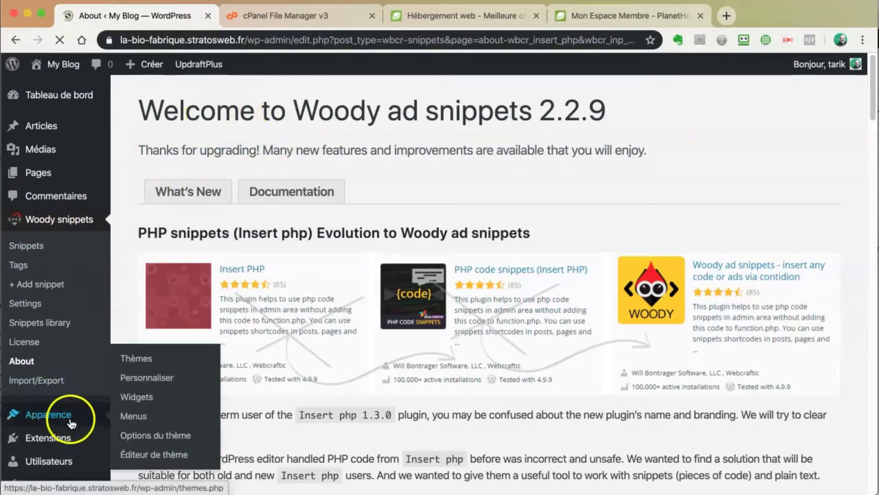
# - Open the installed extensions list and check its entries, including Woody ad snippets
pyautogui.click(41, 440)
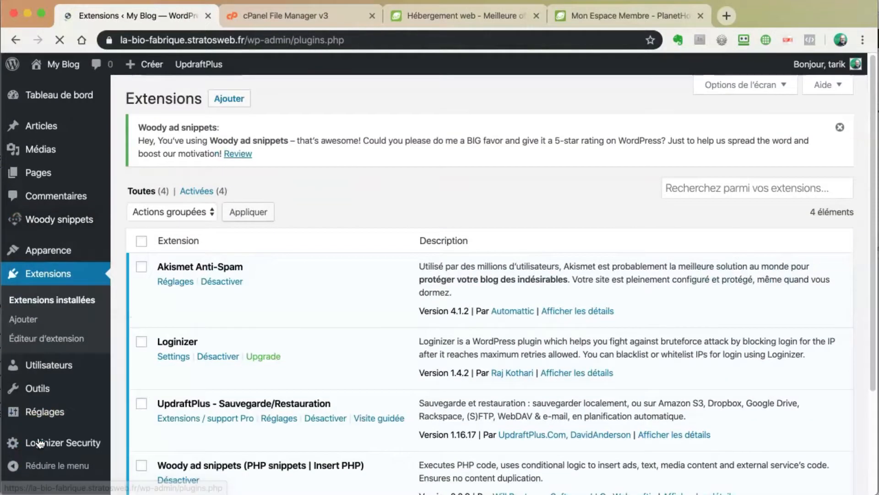
pyautogui.scroll(-4, 262, 298)
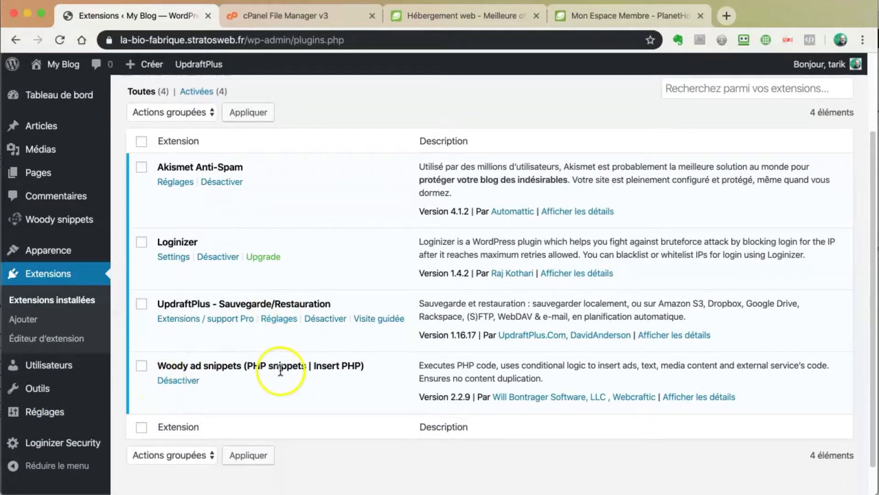
pyautogui.scroll(2, 273, 338)
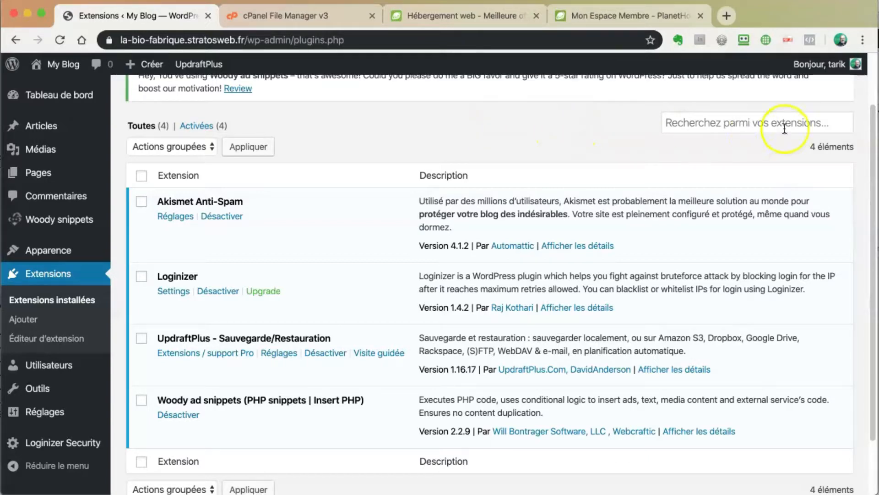
pyautogui.scroll(2, 624, 137)
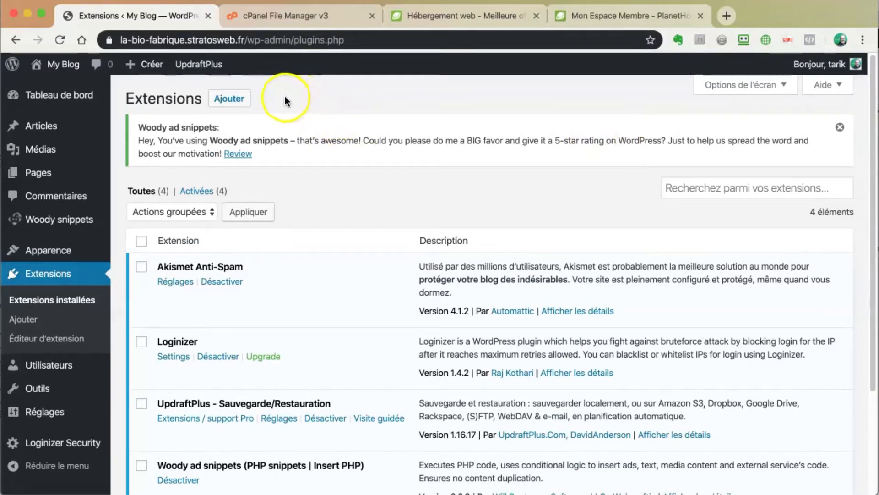
# - Open the page for adding extensions, search the directory for "elementor" and look through the results
pyautogui.click(229, 99)
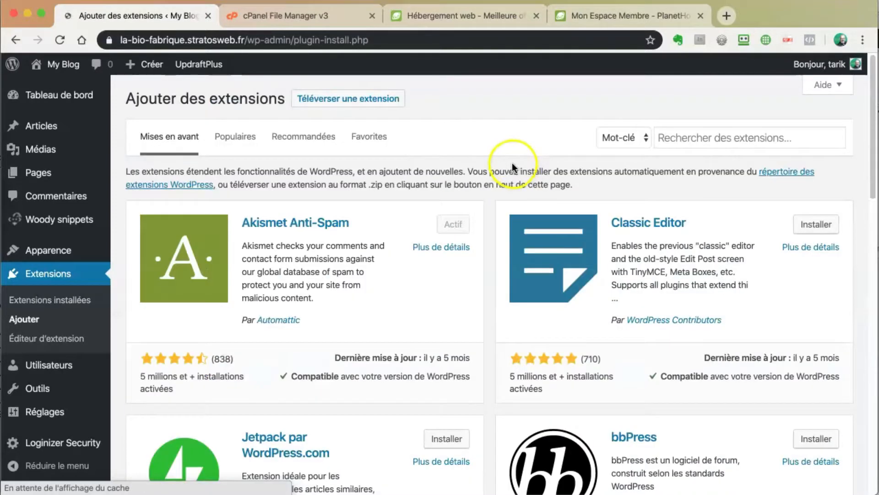
pyautogui.click(661, 137)
pyautogui.write('e')
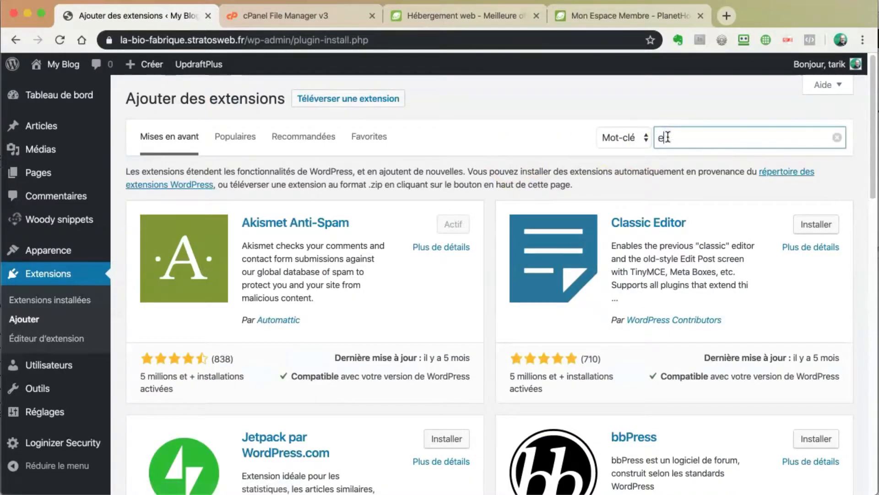
pyautogui.write('lementor')
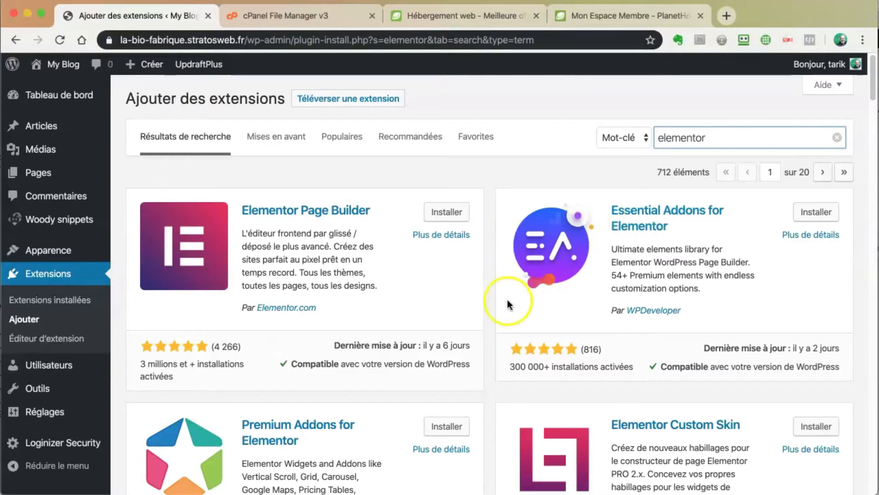
pyautogui.scroll(-10, 504, 300)
pyautogui.scroll(6, 496, 296)
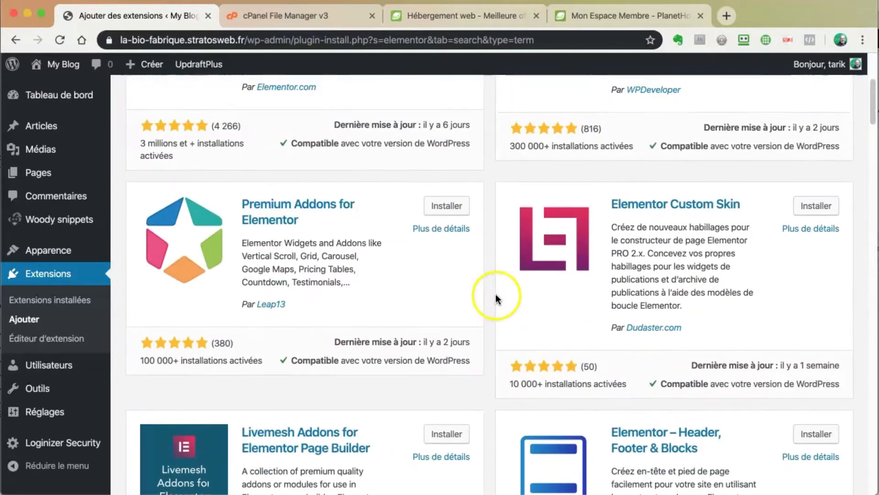
pyautogui.scroll(5, 496, 295)
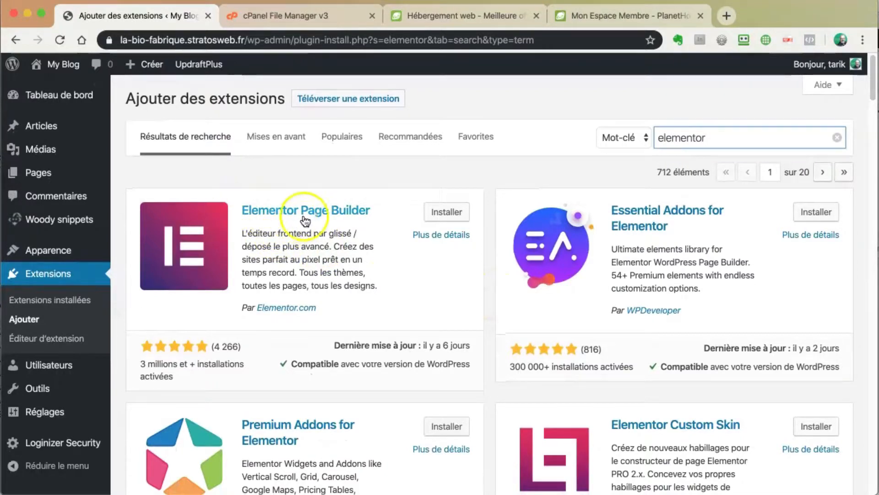
# - Install and activate Elementor Page Builder and look over its Premiers pas page
pyautogui.click(447, 211)
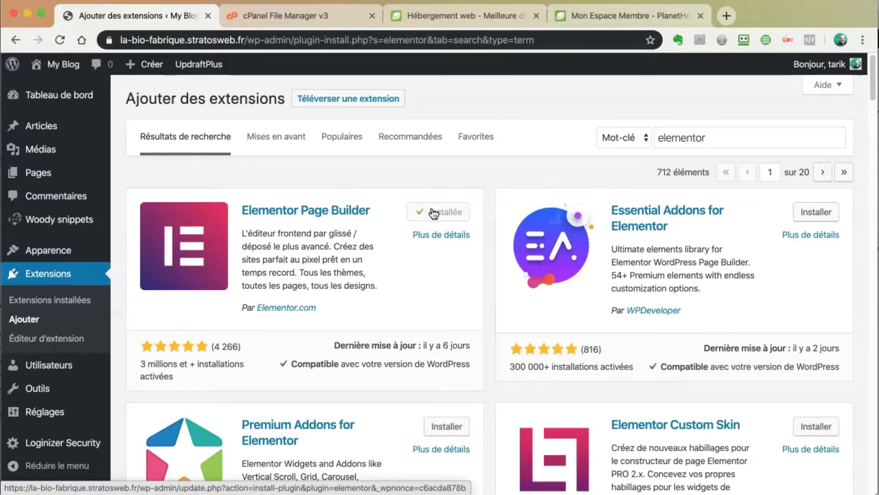
pyautogui.click(449, 212)
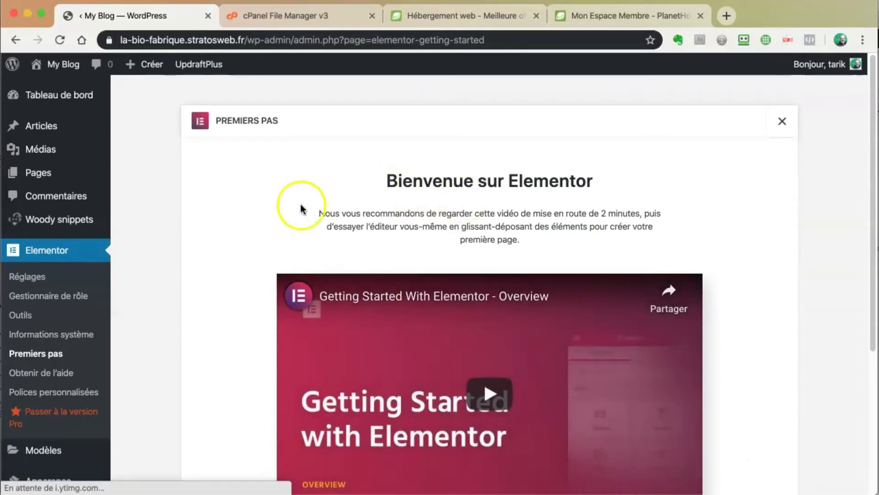
pyautogui.scroll(-3, 281, 230)
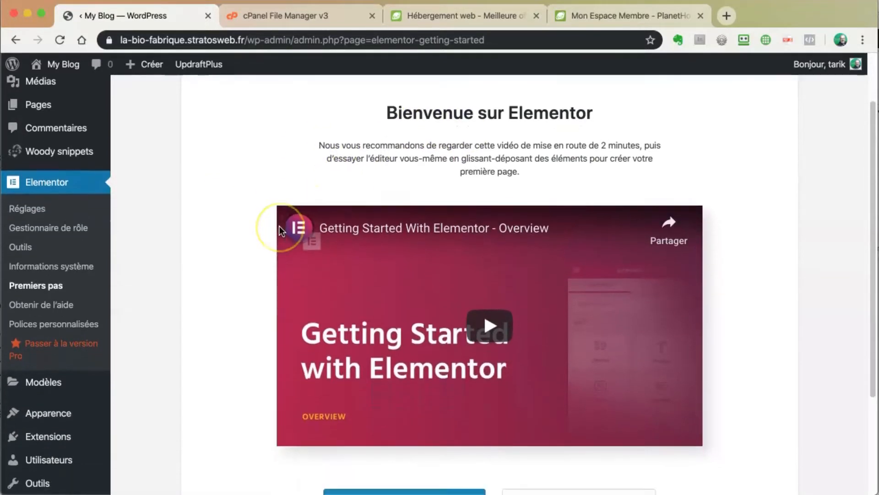
pyautogui.scroll(3, 281, 230)
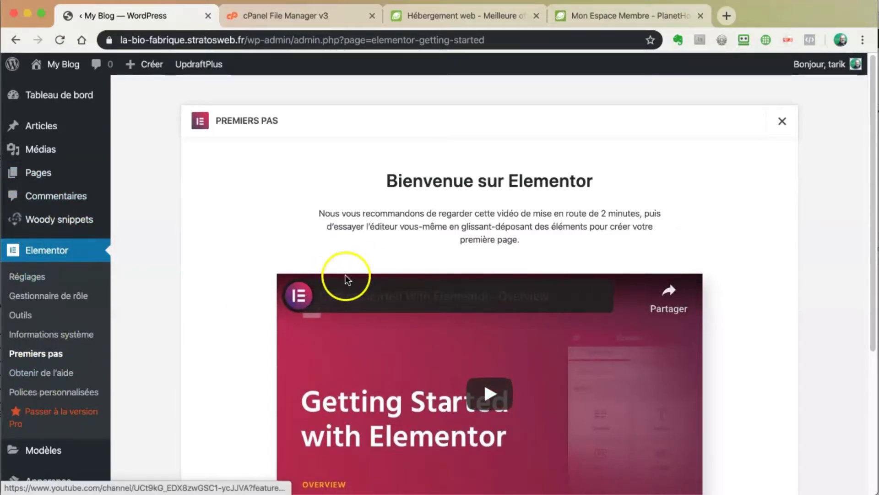
pyautogui.scroll(-5, 274, 255)
pyautogui.scroll(4, 268, 257)
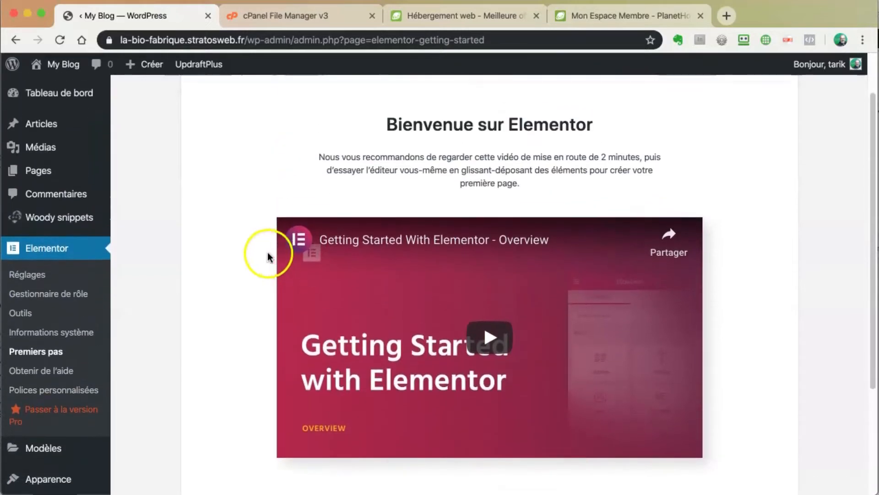
pyautogui.scroll(1, 268, 255)
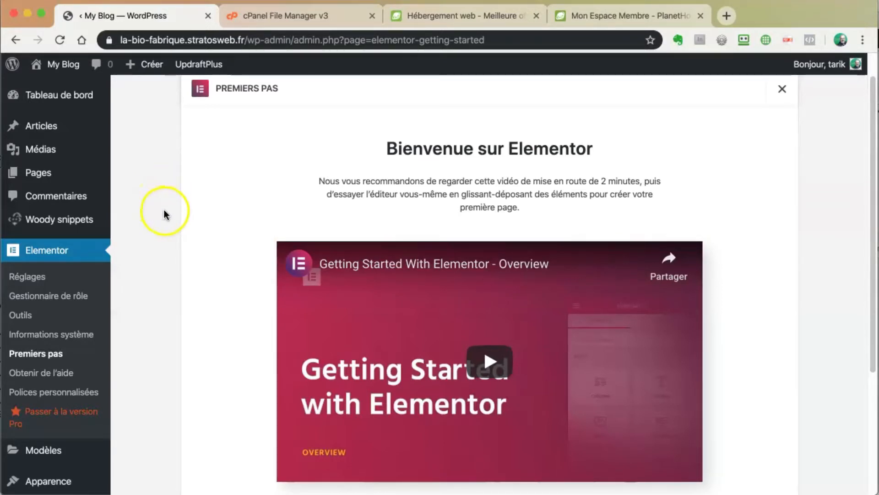
# - Return to the installed extensions list and review all the entries, including Elementor
pyautogui.scroll(-5, 157, 232)
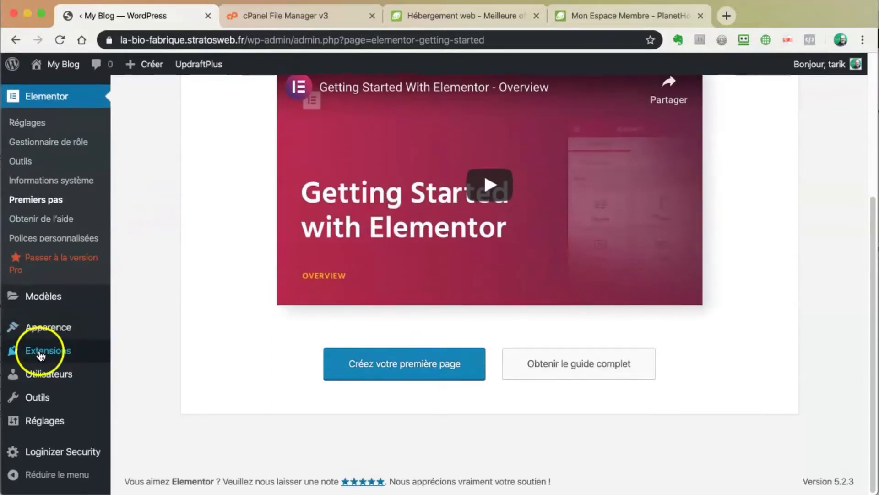
pyautogui.click(42, 353)
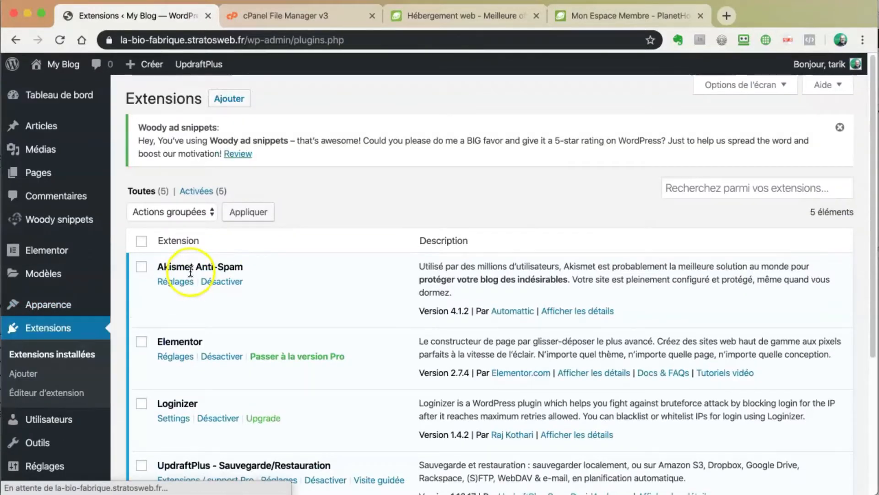
pyautogui.scroll(-5, 120, 279)
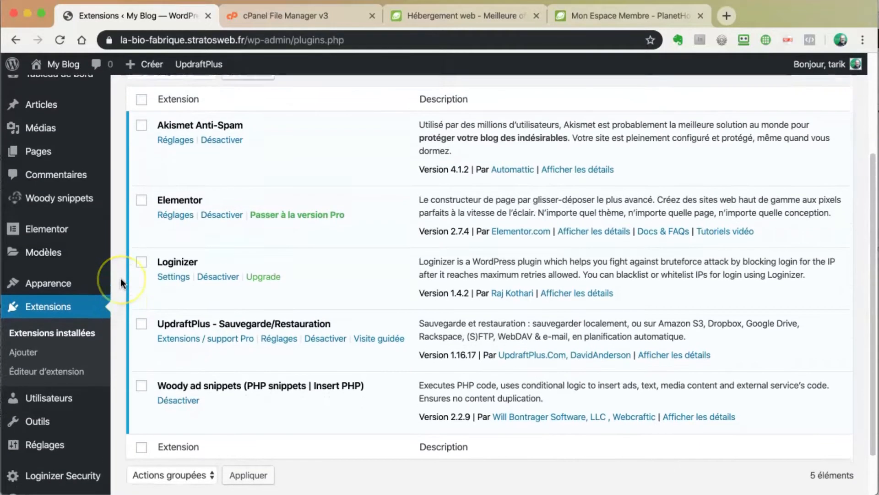
pyautogui.scroll(2, 120, 278)
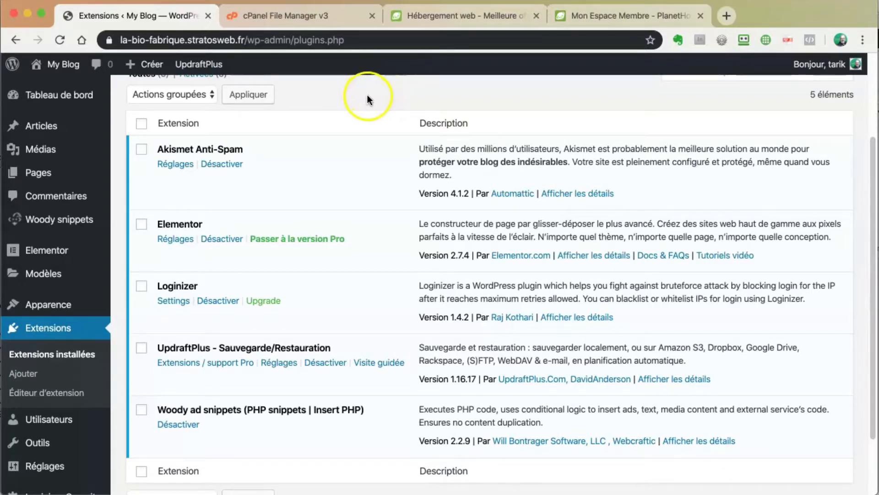
pyautogui.scroll(-1, 371, 96)
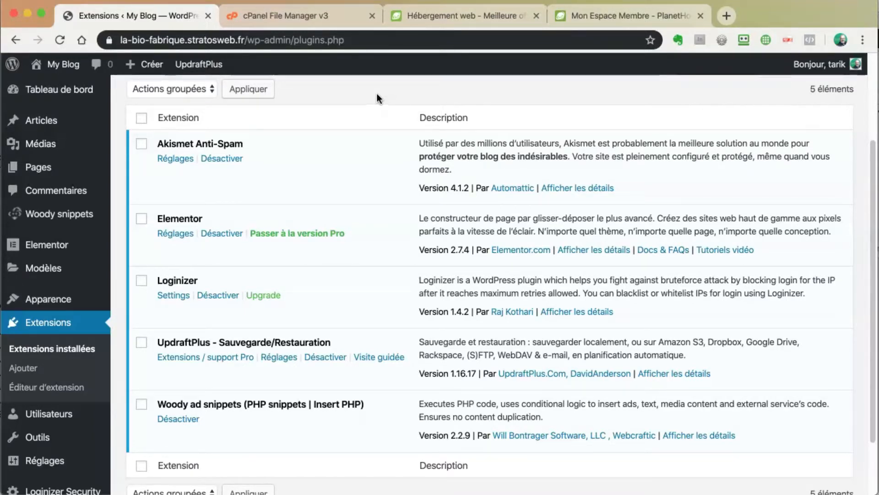
pyautogui.scroll(2, 377, 94)
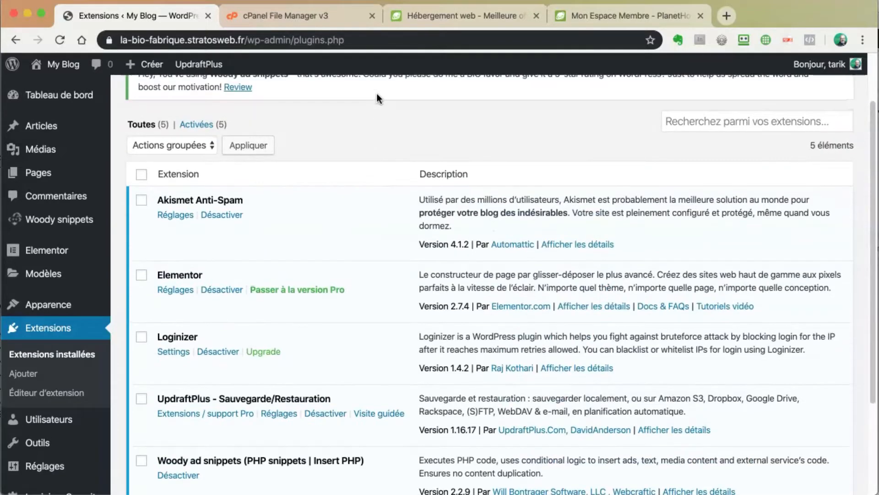
# - Open the page for adding extensions and search the directory for "woocommerce"
pyautogui.click(687, 121)
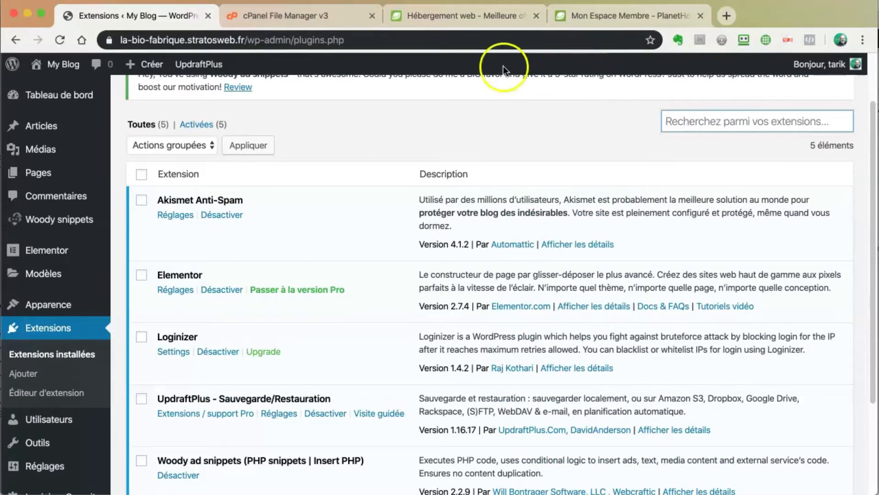
pyautogui.scroll(2, 494, 87)
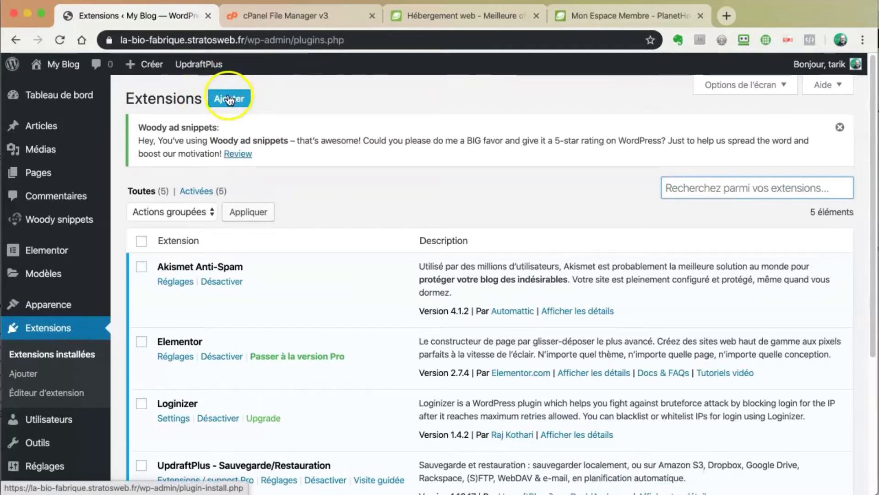
pyautogui.click(229, 99)
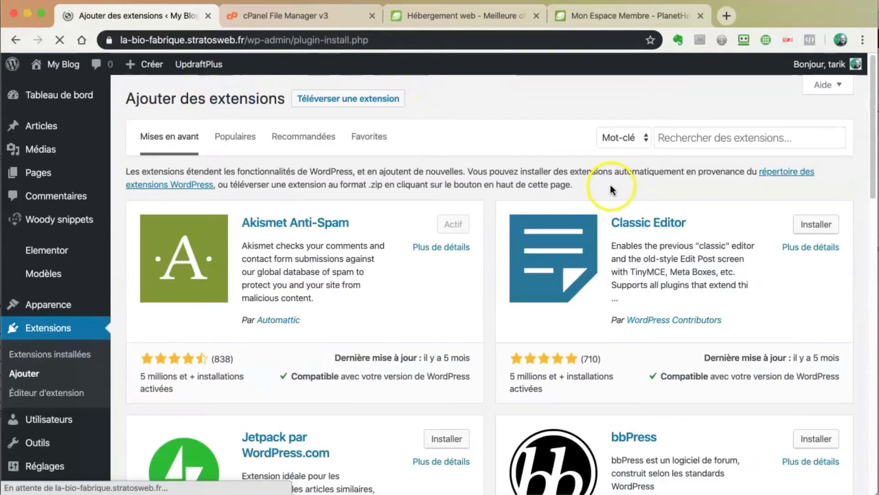
pyautogui.click(687, 137)
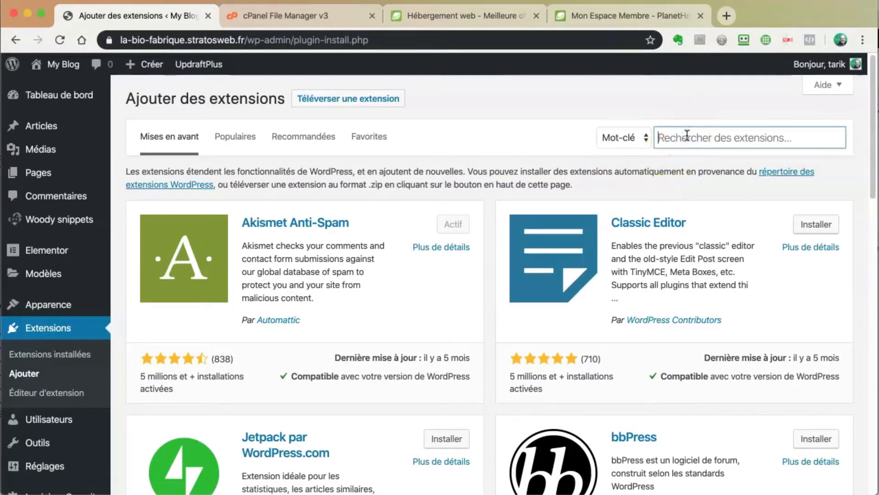
pyautogui.write('woocommerce')
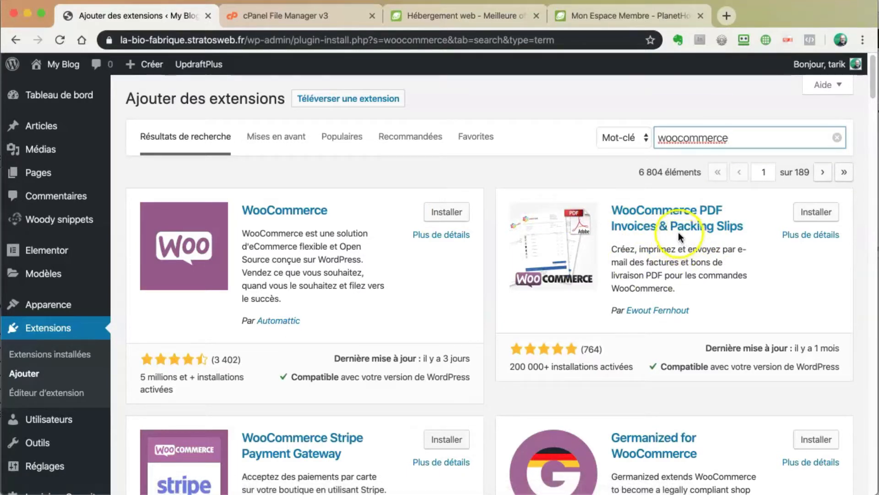
pyautogui.click(667, 254)
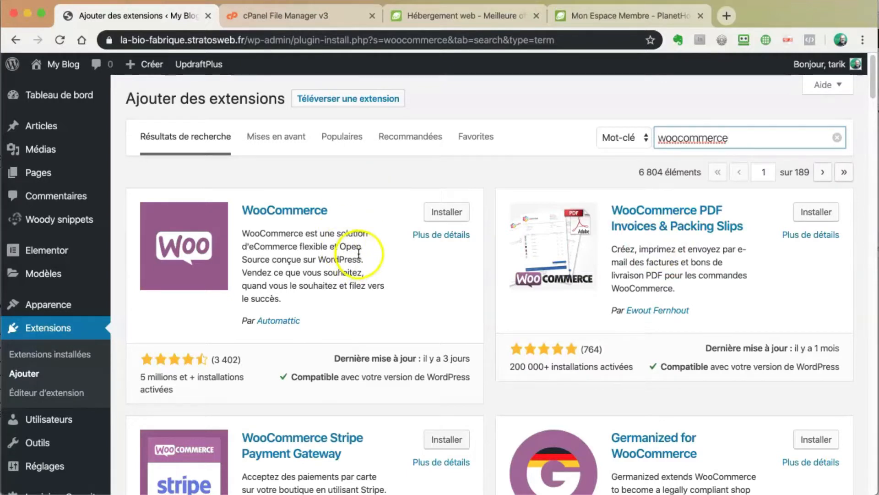
# - Install and activate WooCommerce and look over the shop configuration page of its setup assistant
pyautogui.click(450, 212)
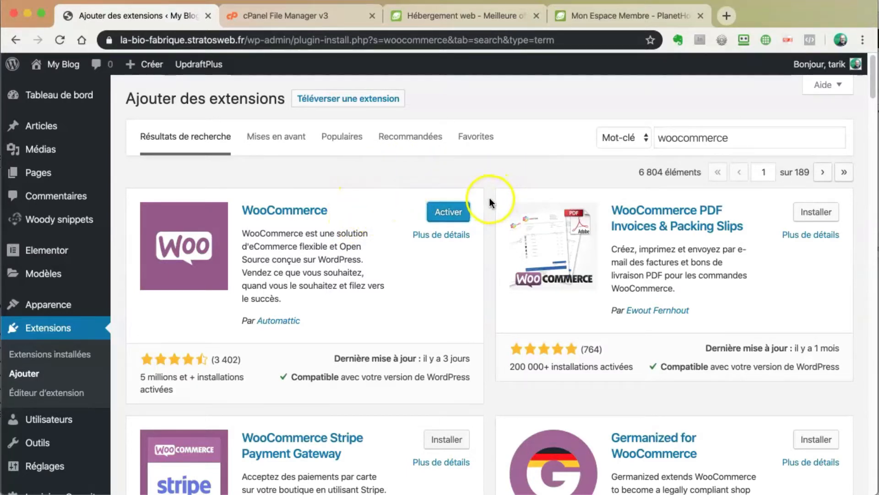
pyautogui.click(448, 213)
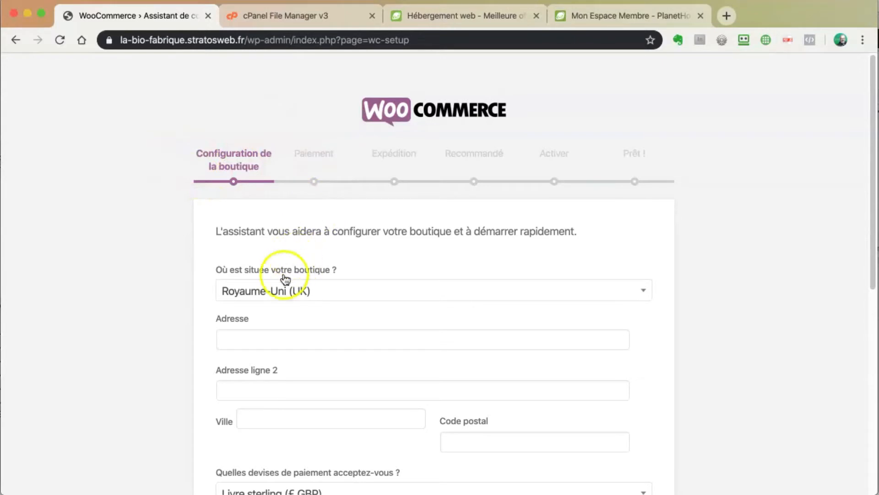
pyautogui.scroll(-6, 447, 275)
pyautogui.scroll(-3, 437, 284)
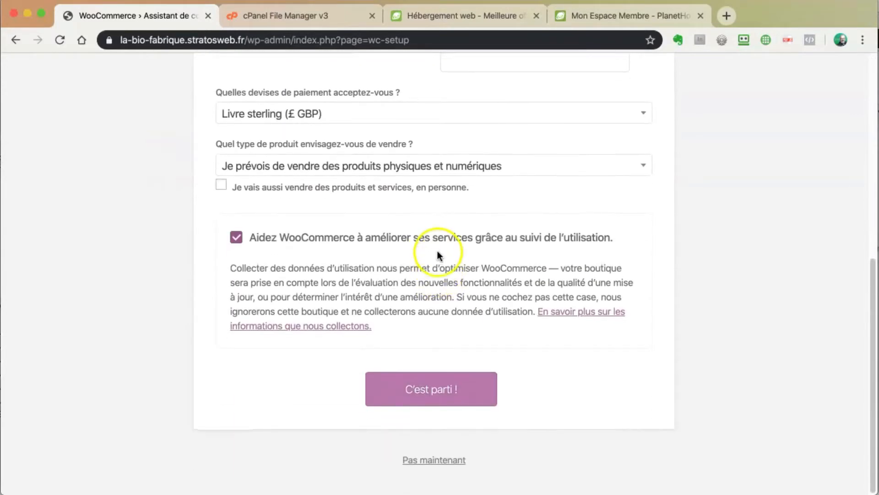
pyautogui.scroll(9, 389, 247)
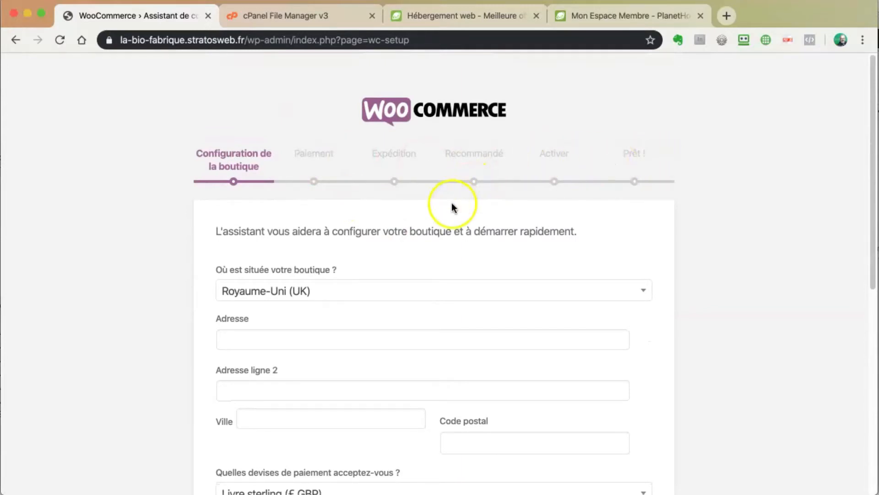
pyautogui.scroll(-10, 477, 247)
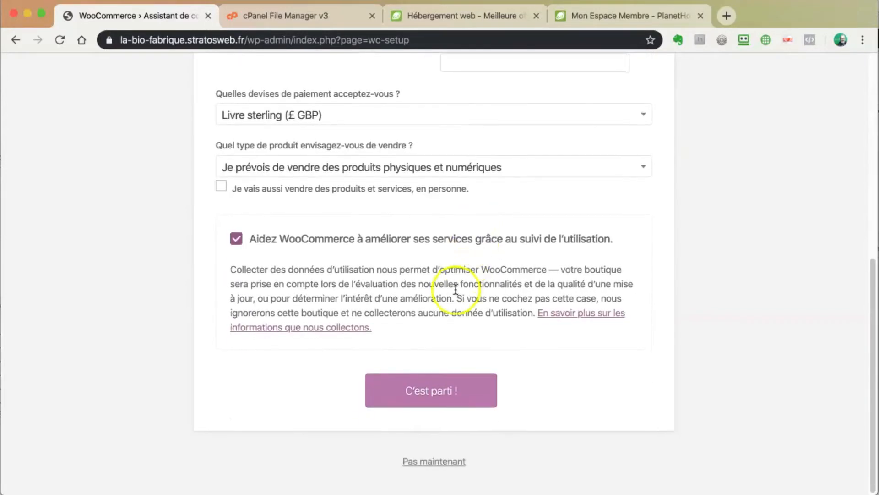
# - Skip the WooCommerce setup assistant and look over the dashboard and the entries of its new WooCommerce and Produits menus
pyautogui.click(441, 463)
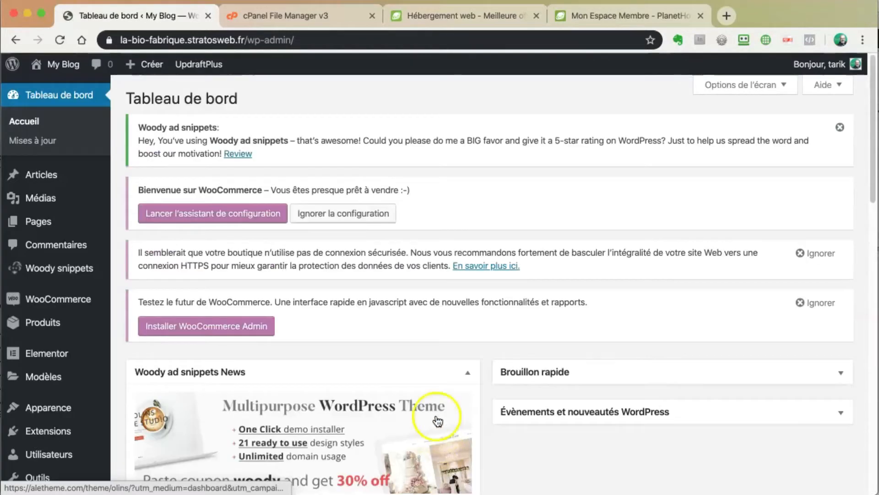
pyautogui.scroll(-3, 302, 282)
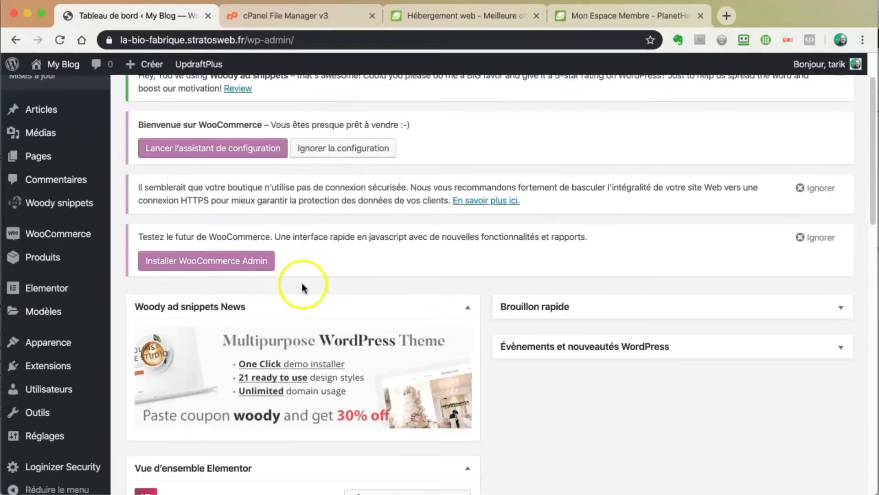
pyautogui.moveTo(32, 220)
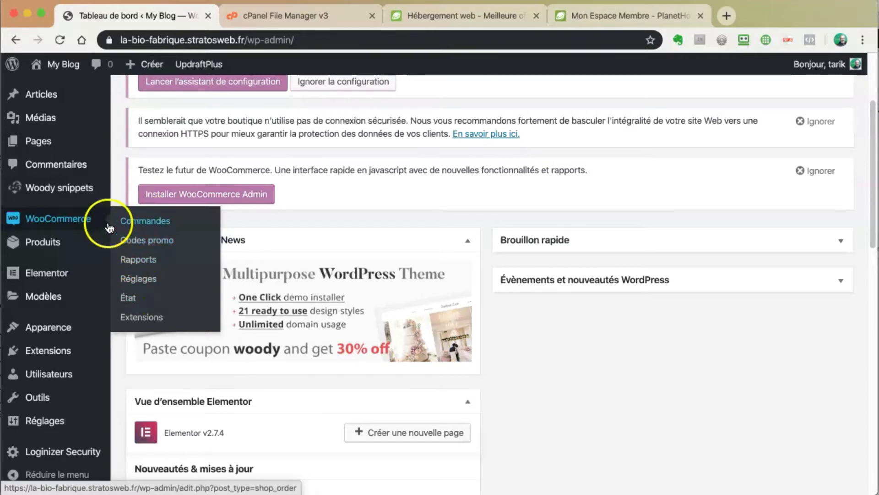
pyautogui.moveTo(43, 243)
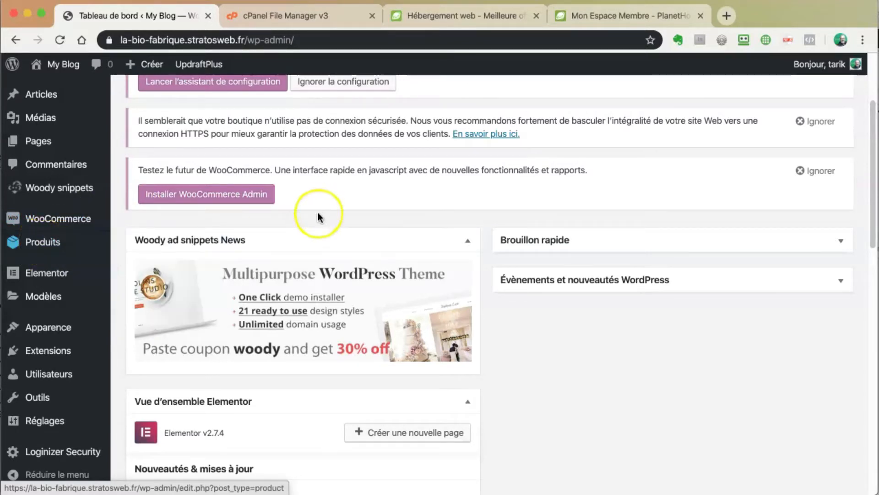
pyautogui.moveTo(58, 327)
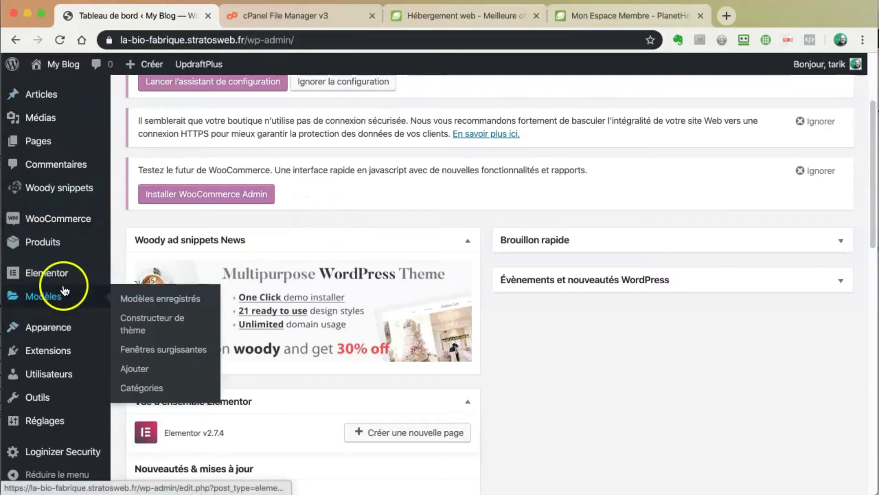
# - Open the list of installed extensions and review its notices and entries, including WooCommerce
pyautogui.click(46, 351)
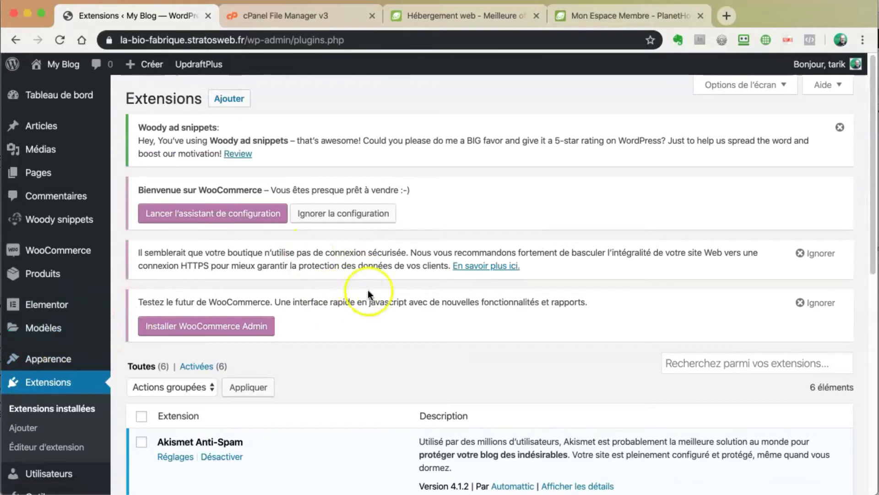
pyautogui.scroll(-2, 367, 293)
pyautogui.scroll(2, 390, 298)
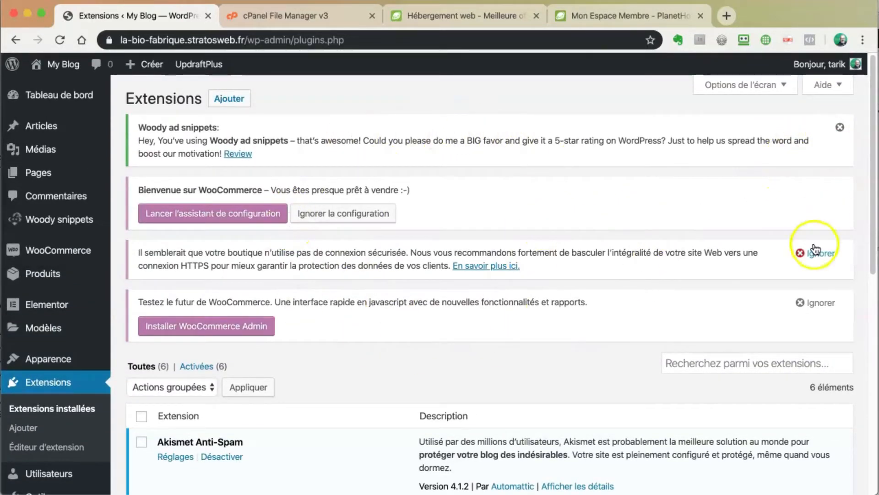
pyautogui.scroll(-7, 524, 316)
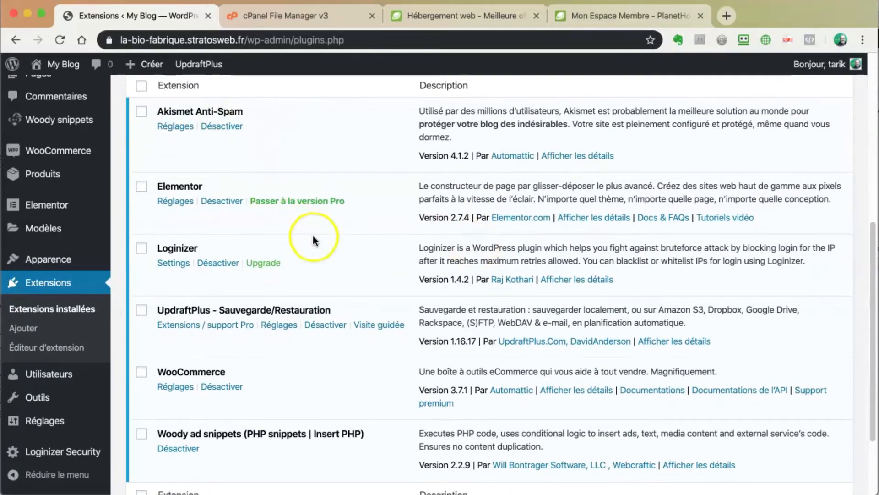
pyautogui.scroll(-1, 320, 236)
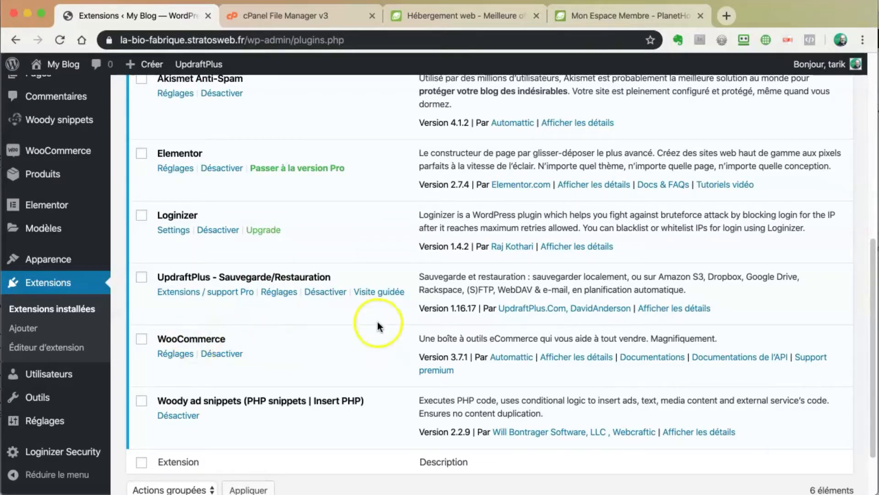
pyautogui.scroll(10, 388, 323)
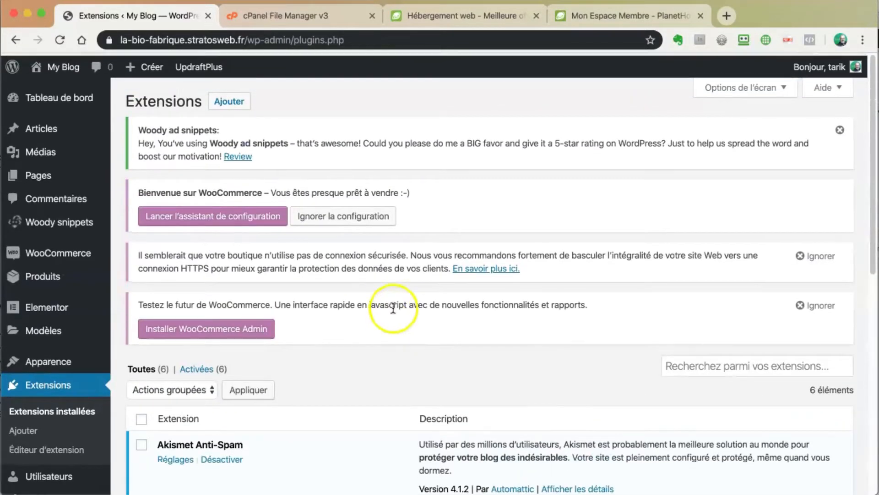
# - Search the extension directory for "woocommerce", then install and activate WooCommerce PDF Invoices & Packing Slips
pyautogui.click(239, 106)
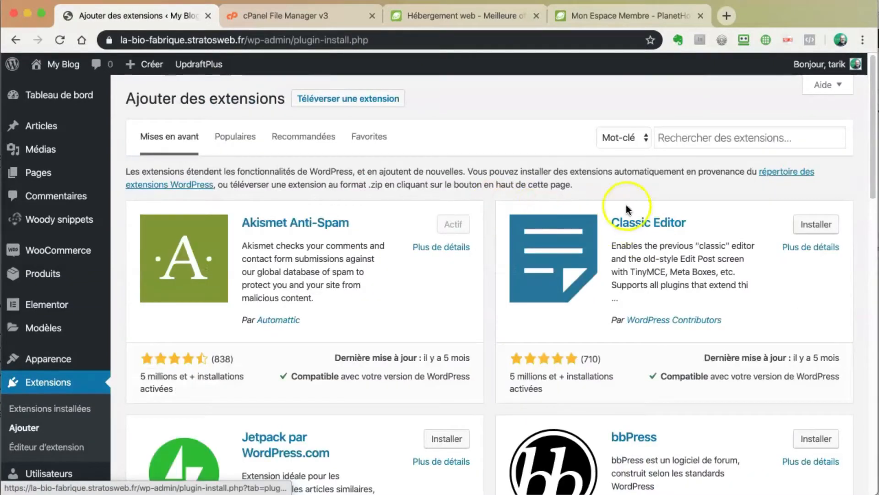
pyautogui.click(685, 136)
pyautogui.write('woocommerce')
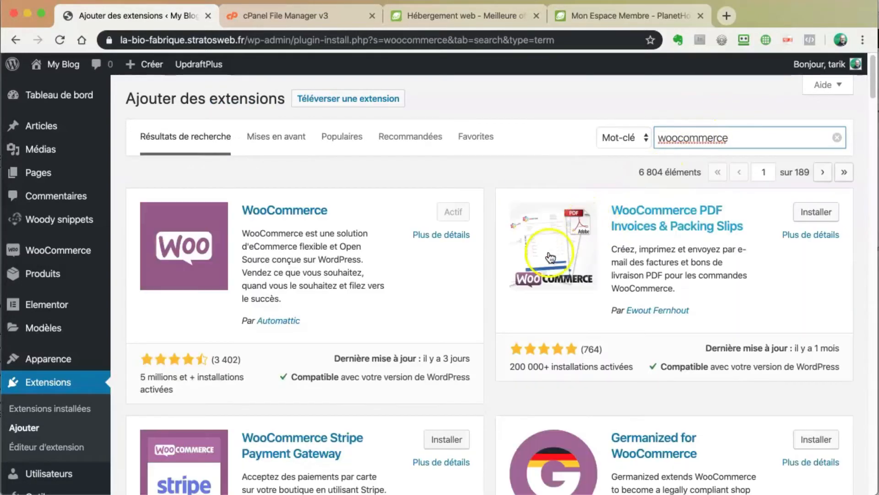
pyautogui.click(815, 213)
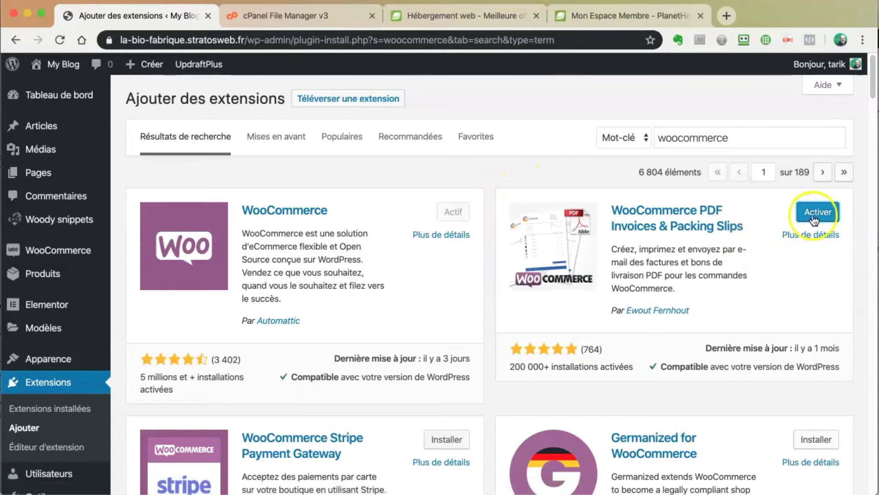
pyautogui.click(819, 213)
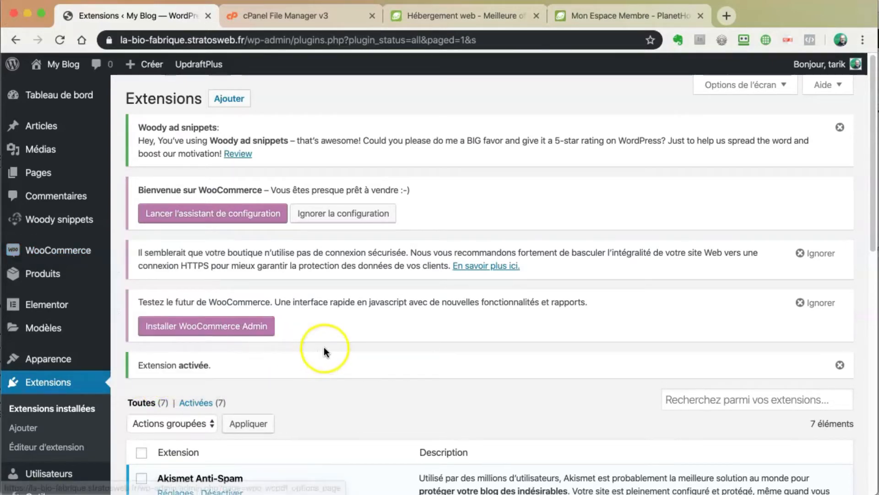
# - Check the installed extensions list for the WooCommerce PDF Invoices & Packing Slips entry
pyautogui.scroll(-5, 323, 370)
pyautogui.scroll(-5, 318, 369)
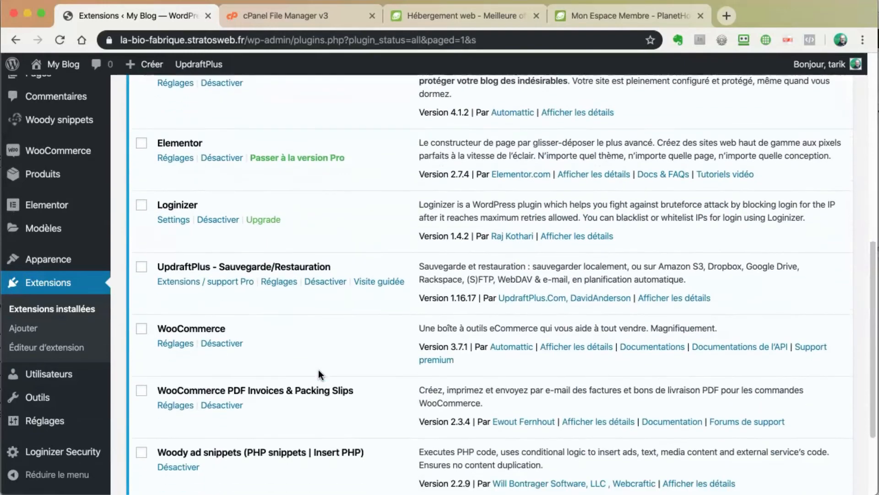
pyautogui.scroll(2, 318, 369)
pyautogui.scroll(3, 318, 369)
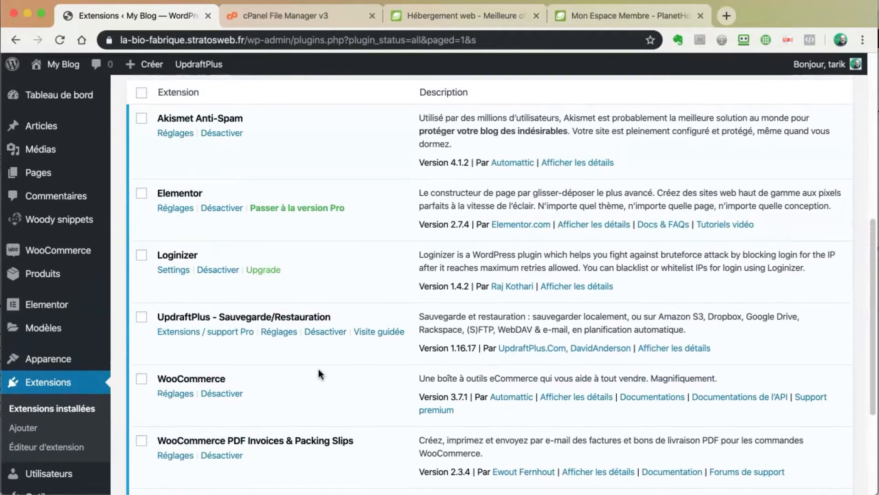
pyautogui.scroll(-4, 318, 370)
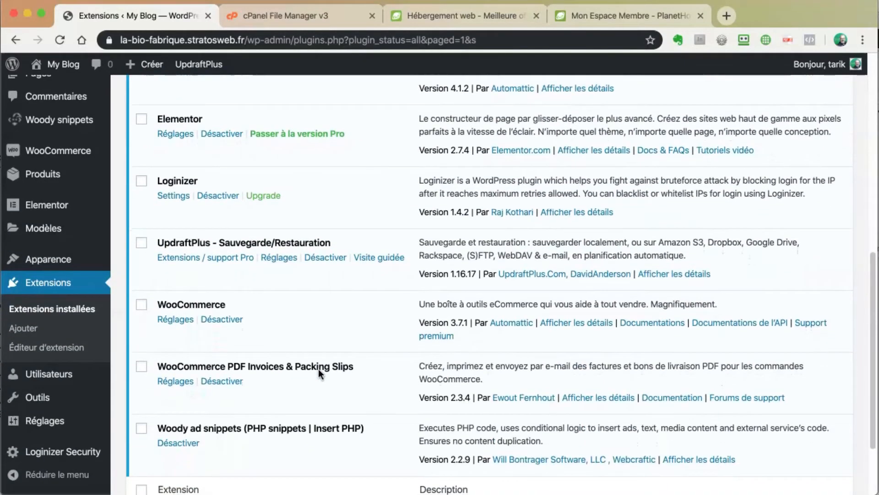
# - Go through the installed extensions one by one, from Akismet Anti-Spam to Woody ad snippets, highlighting their names
pyautogui.scroll(3, 318, 369)
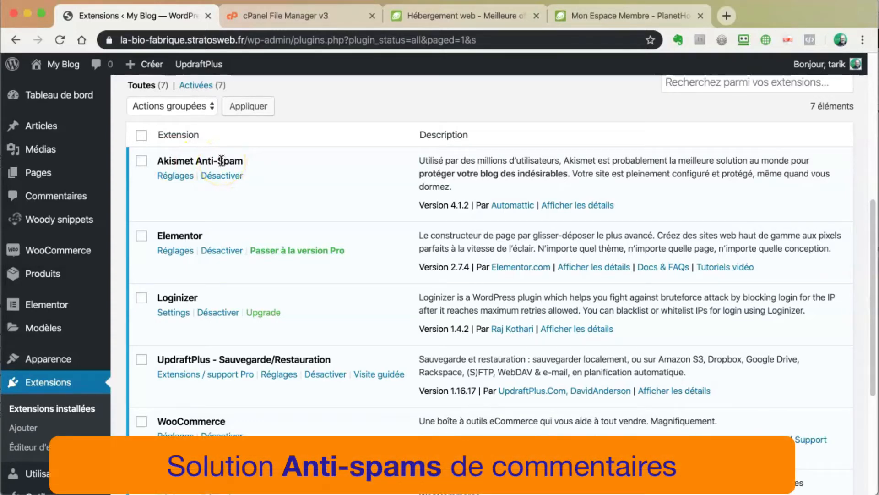
pyautogui.scroll(-3, 339, 204)
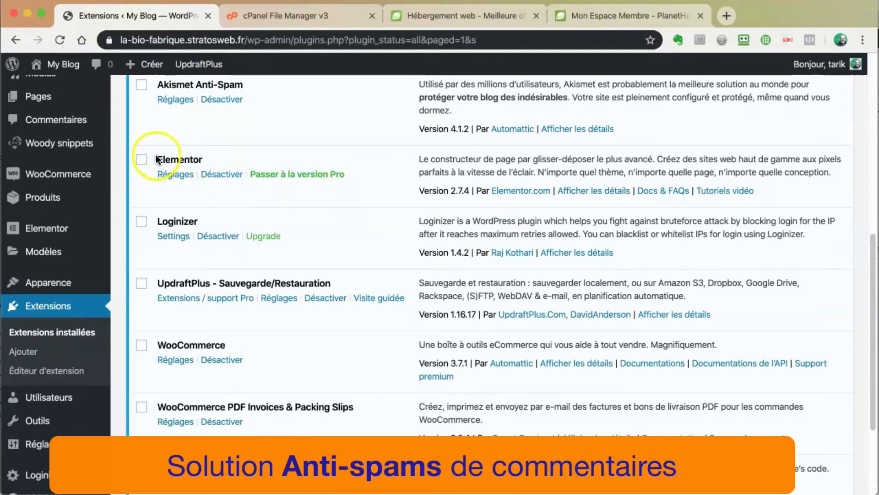
pyautogui.moveTo(164, 156); pyautogui.dragTo(209, 160)
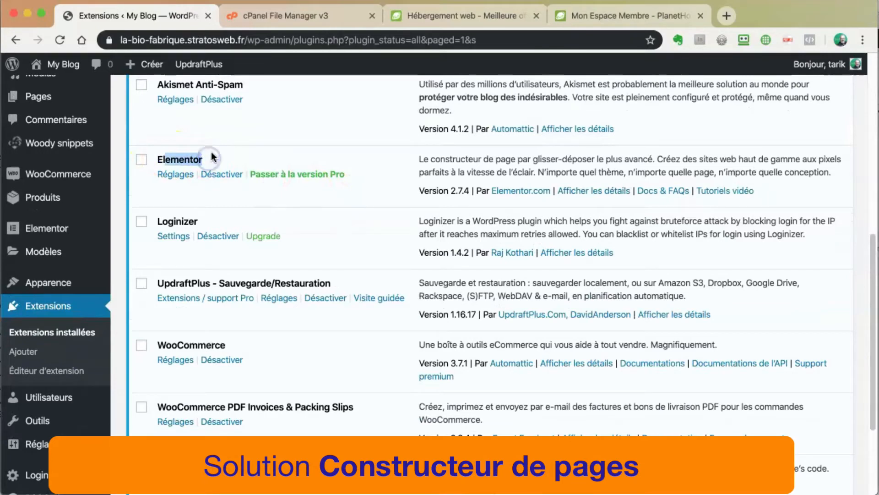
pyautogui.moveTo(197, 221); pyautogui.dragTo(161, 221)
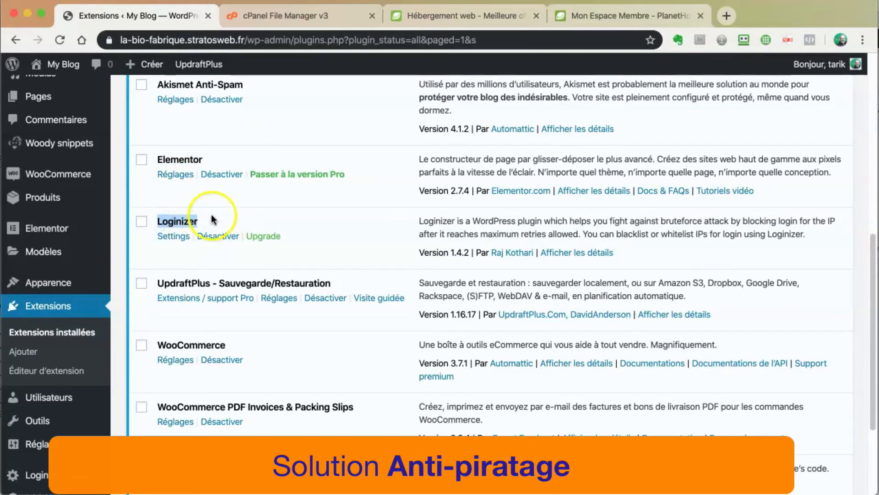
pyautogui.scroll(-3, 211, 218)
pyautogui.moveTo(337, 213); pyautogui.dragTo(212, 211)
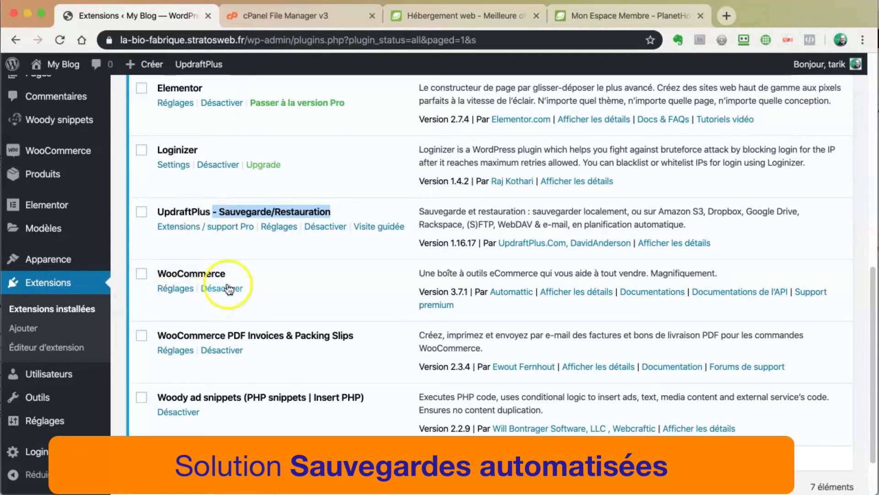
pyautogui.moveTo(235, 273); pyautogui.dragTo(157, 274)
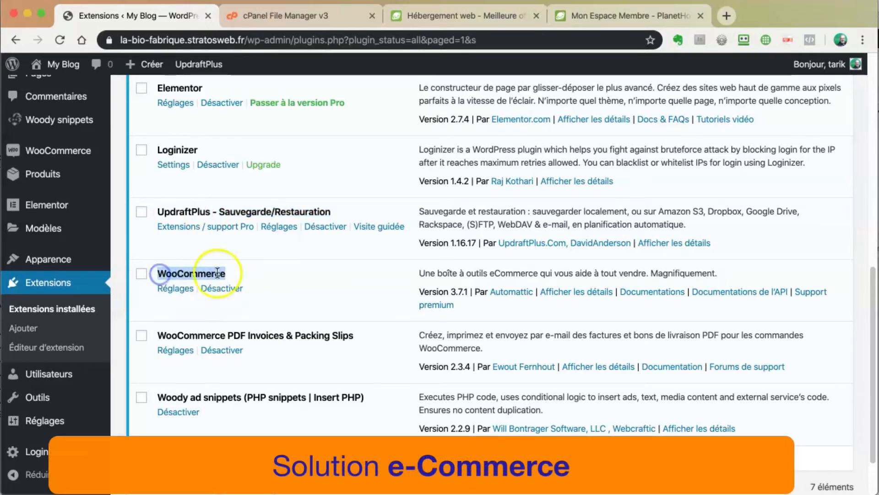
pyautogui.moveTo(368, 339); pyautogui.dragTo(252, 335)
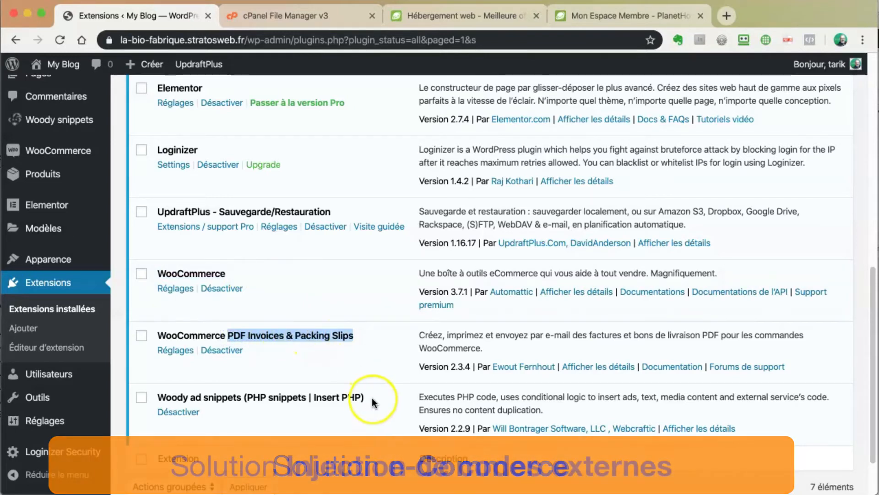
pyautogui.moveTo(364, 397); pyautogui.dragTo(222, 397)
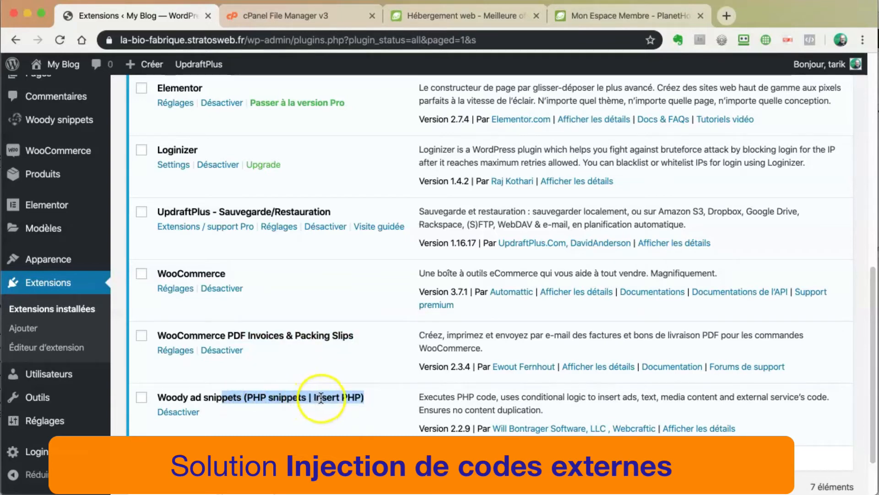
pyautogui.click(366, 394)
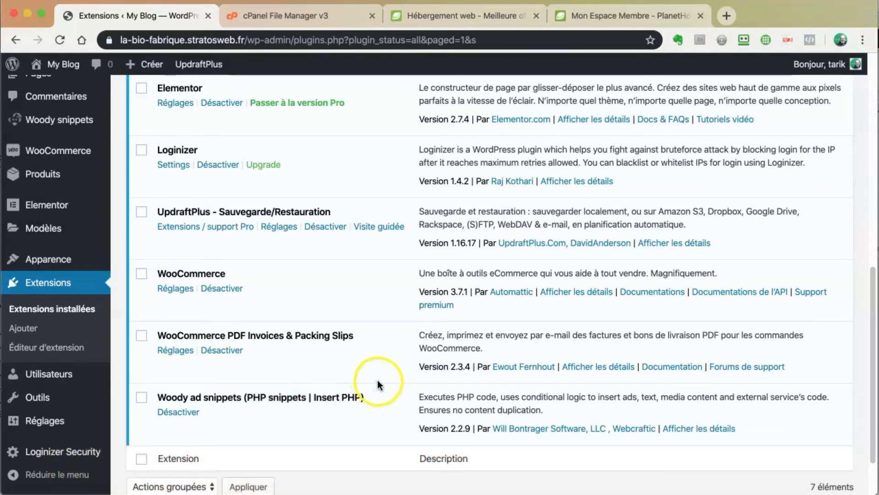
# - Look over the WooCommerce notices above the extensions list, then visit the public site and examine its whole home page
pyautogui.scroll(10, 379, 380)
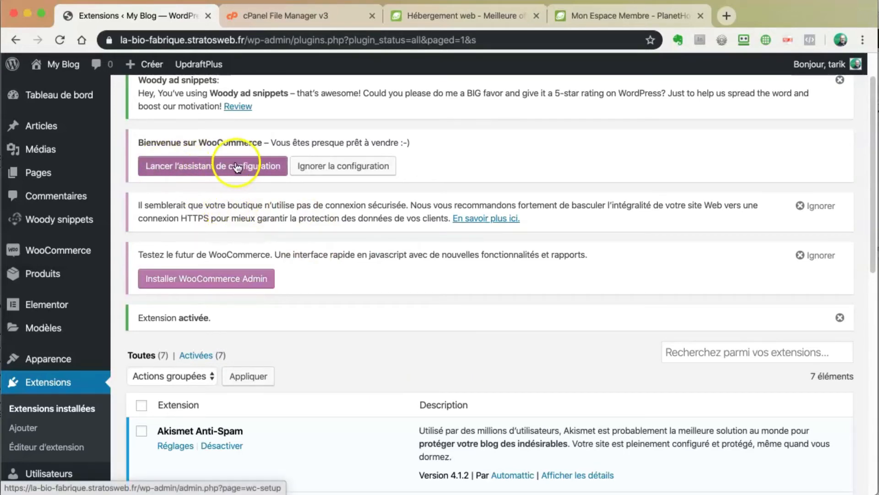
pyautogui.scroll(2, 393, 229)
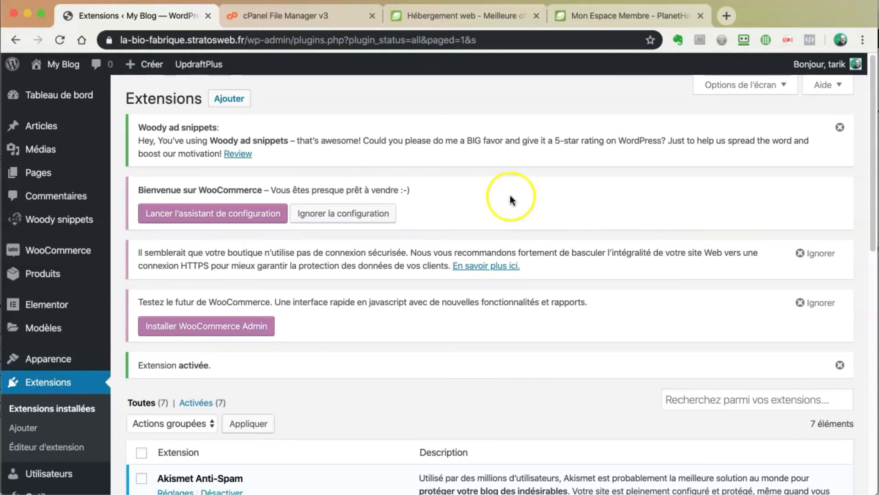
pyautogui.moveTo(66, 73)
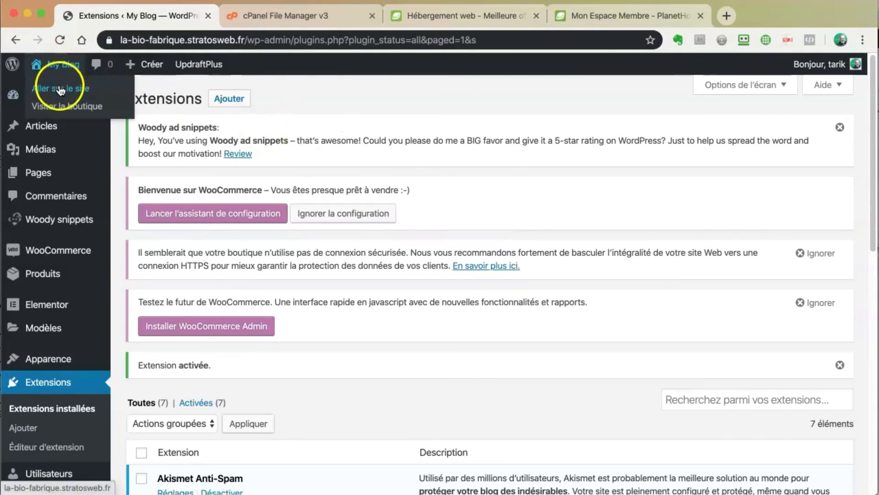
pyautogui.click(61, 91)
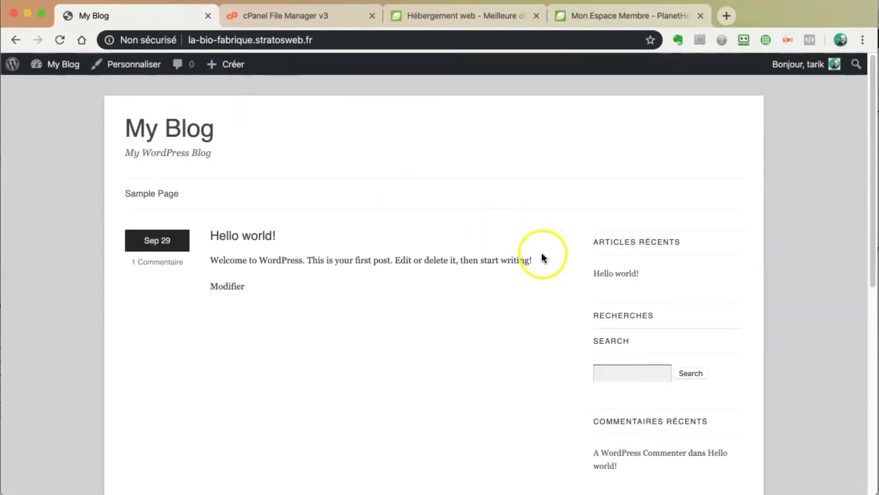
pyautogui.scroll(-5, 542, 253)
pyautogui.scroll(-4, 543, 252)
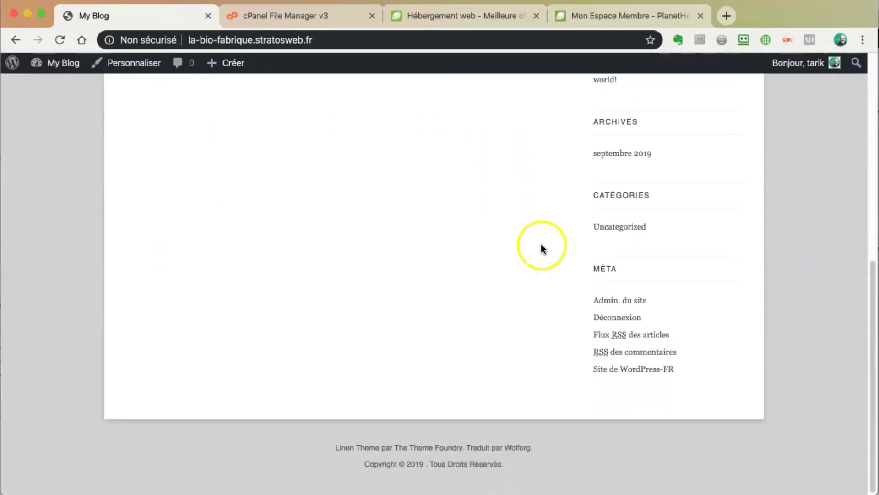
pyautogui.scroll(8, 542, 249)
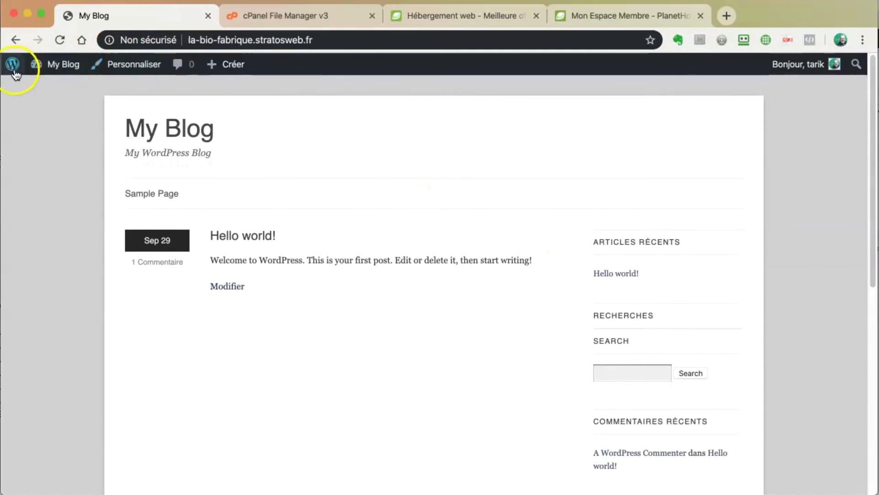
# - Return to the installed extensions list, reload it and review the active extensions
pyautogui.click(15, 40)
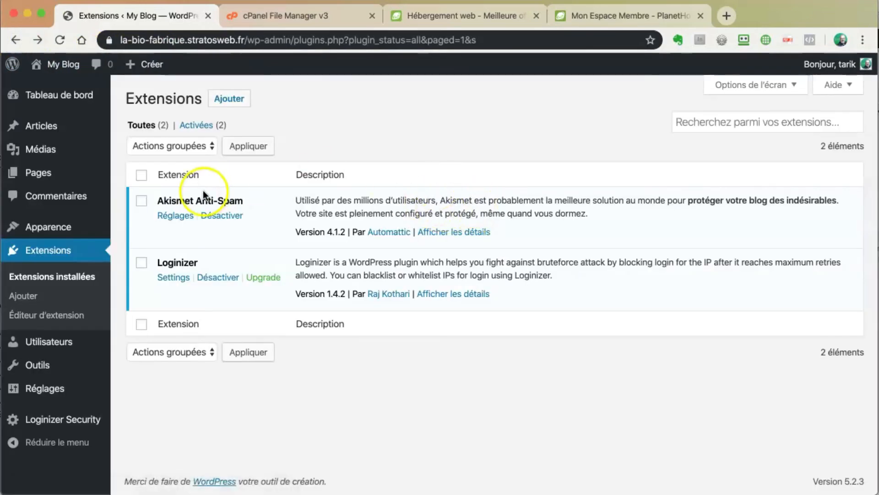
pyautogui.click(56, 38)
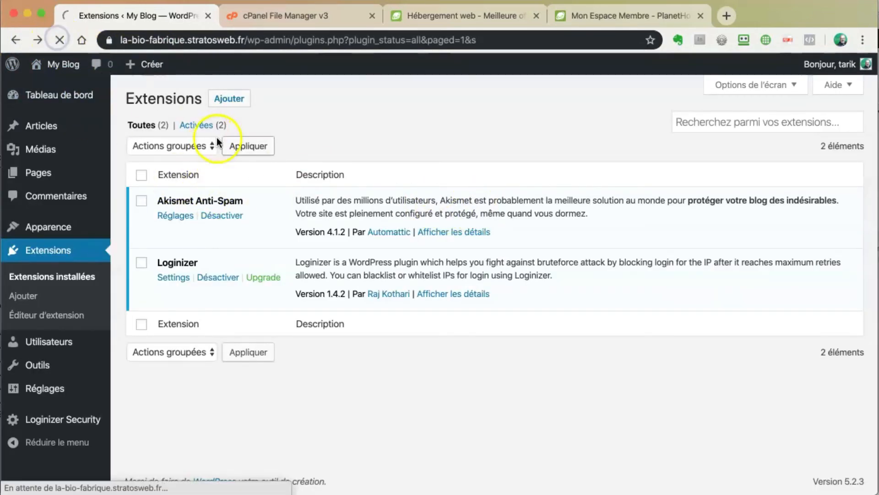
pyautogui.scroll(-12, 403, 316)
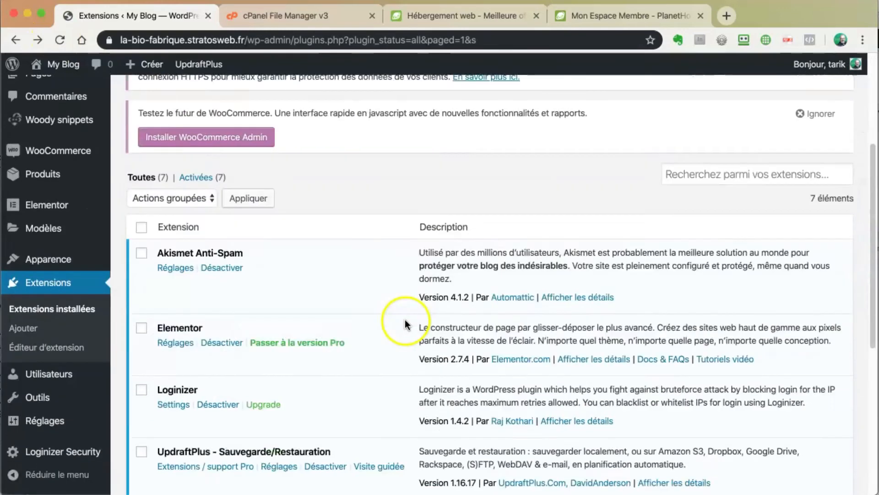
pyautogui.scroll(6, 404, 316)
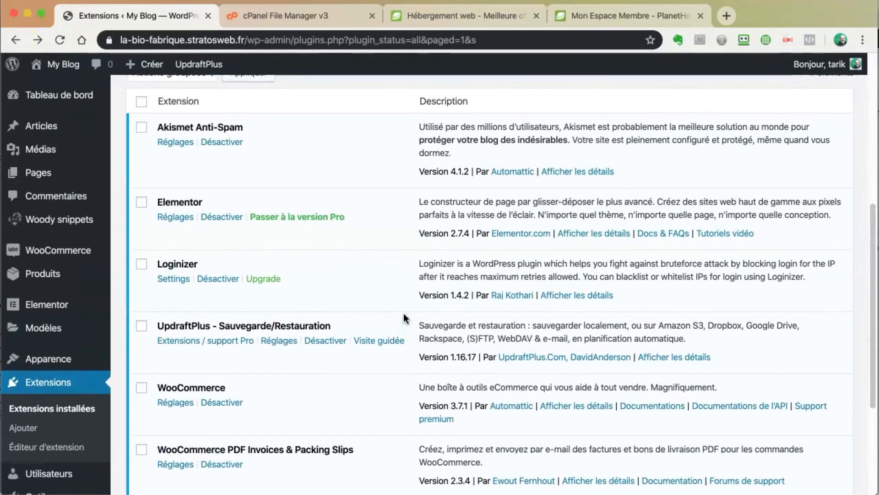
pyautogui.click(406, 302)
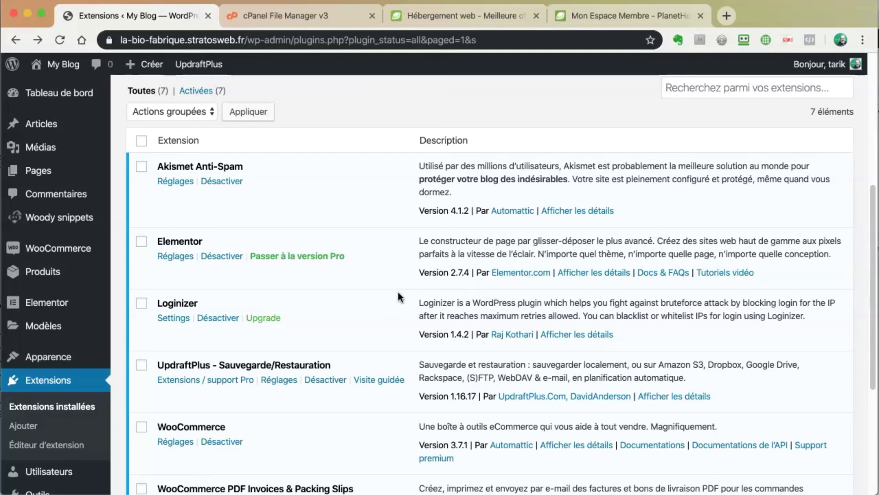
pyautogui.click(279, 356)
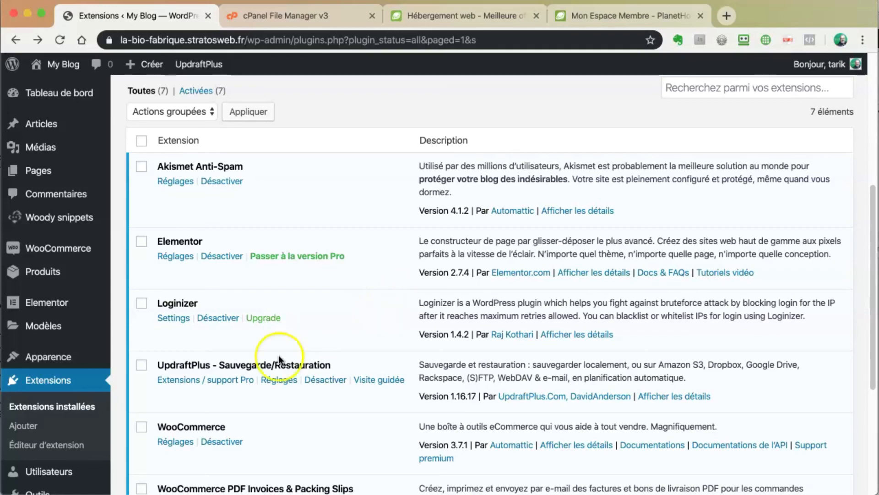